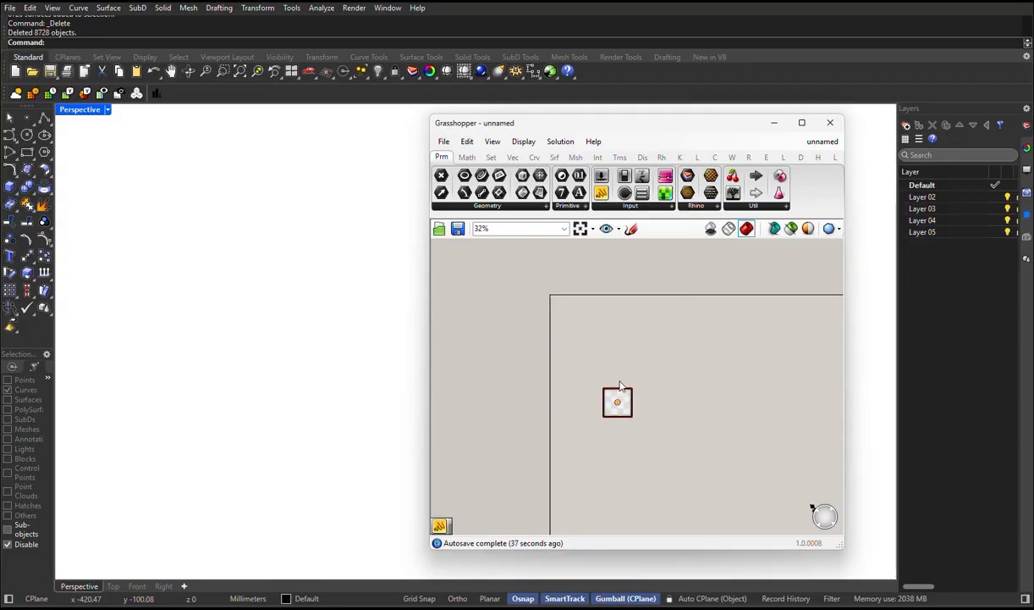
Step: Enlarge the Image Sampler component on the Grasshopper canvas into a wide rectangle
{"action": "right_click_drag", "start_coordinate": [732, 400], "coordinate": [652, 342]}
{"action": "scroll", "coordinate": [488, 309], "scroll_direction": "up", "scroll_amount": 2}
{"action": "scroll", "coordinate": [695, 397], "scroll_direction": "up", "scroll_amount": 1}
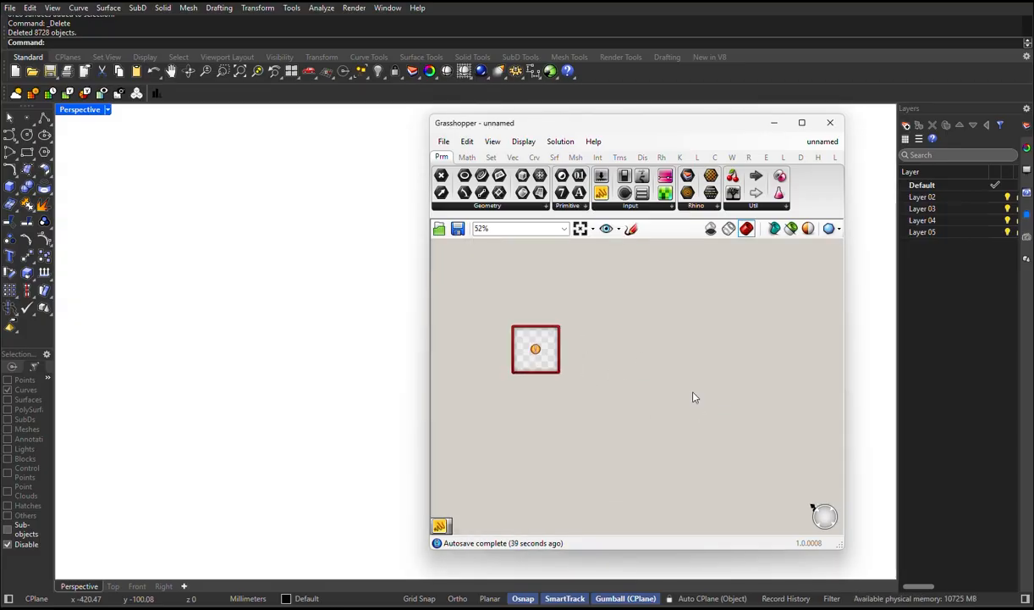
{"action": "scroll", "coordinate": [527, 330], "scroll_direction": "up", "scroll_amount": 4}
{"action": "right_click_drag", "start_coordinate": [580, 335], "coordinate": [627, 310]}
{"action": "scroll", "coordinate": [599, 375], "scroll_direction": "down", "scroll_amount": 5}
{"action": "left_click", "coordinate": [603, 376]}
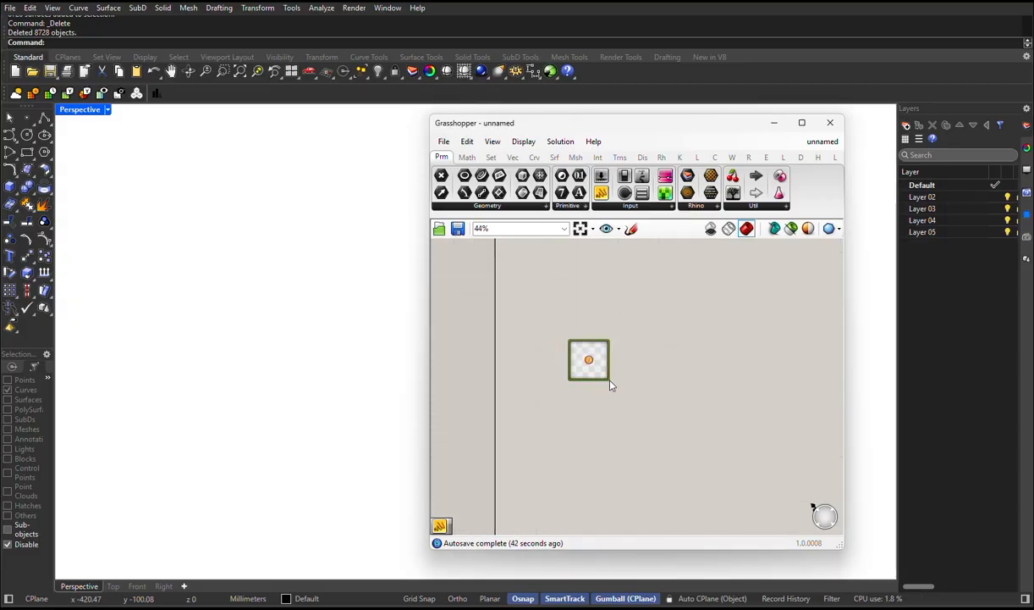
{"action": "left_click_drag", "start_coordinate": [606, 383], "coordinate": [737, 407]}
{"action": "right_click_drag", "start_coordinate": [728, 379], "coordinate": [590, 388]}
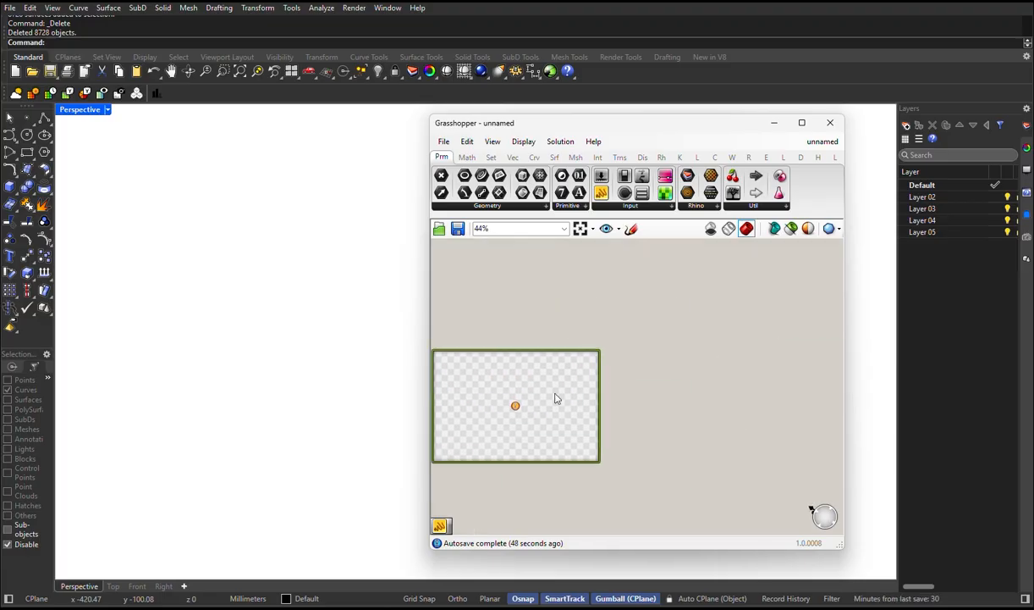
Step: Load the image file cq5dam.web.1280.1280 into the Image Sampler through its settings
{"action": "double_click", "coordinate": [556, 397]}
{"action": "left_click", "coordinate": [721, 407]}
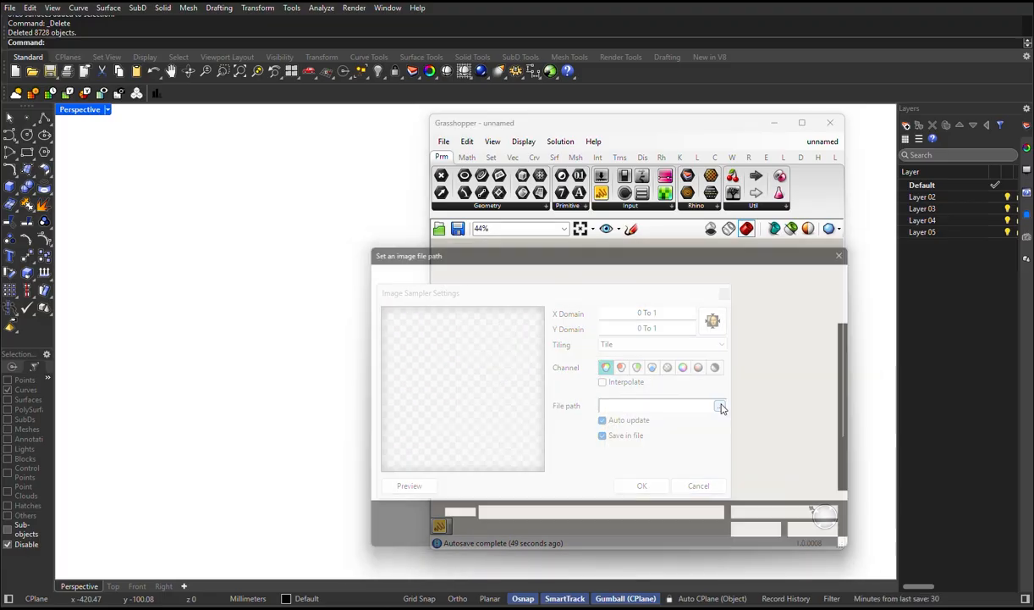
{"action": "left_click", "coordinate": [823, 347]}
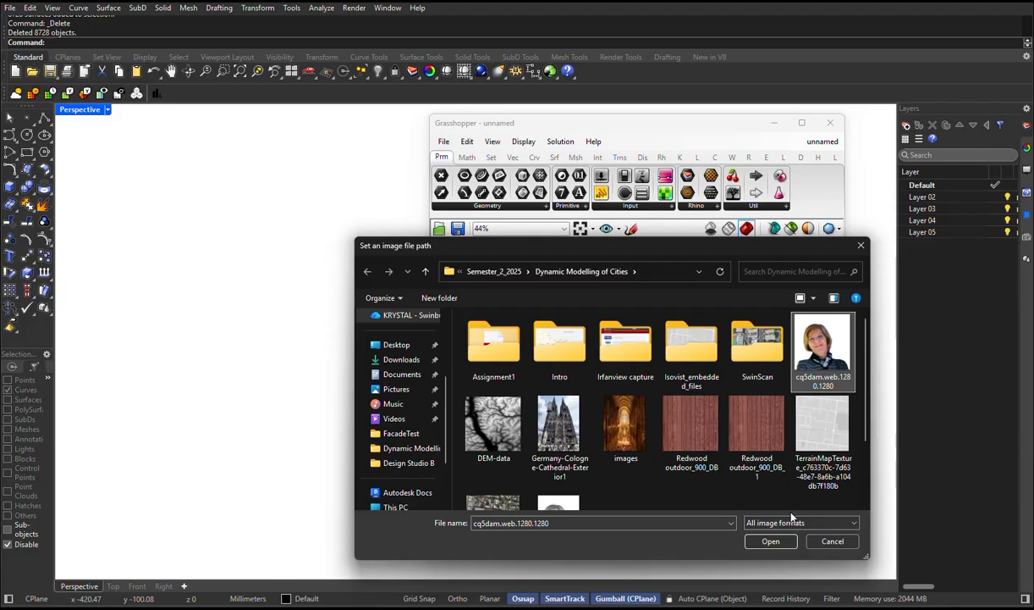
{"action": "left_click", "coordinate": [778, 543]}
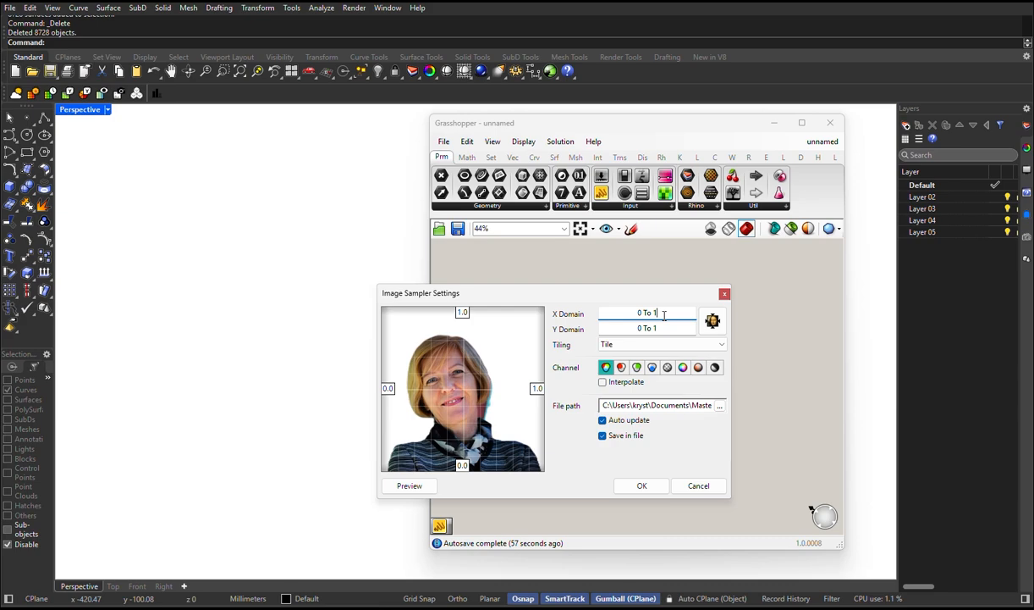
Step: Set both the X and Y domains of the Image Sampler to 0 To 100 and accept the settings
{"action": "type", "text": "00"}
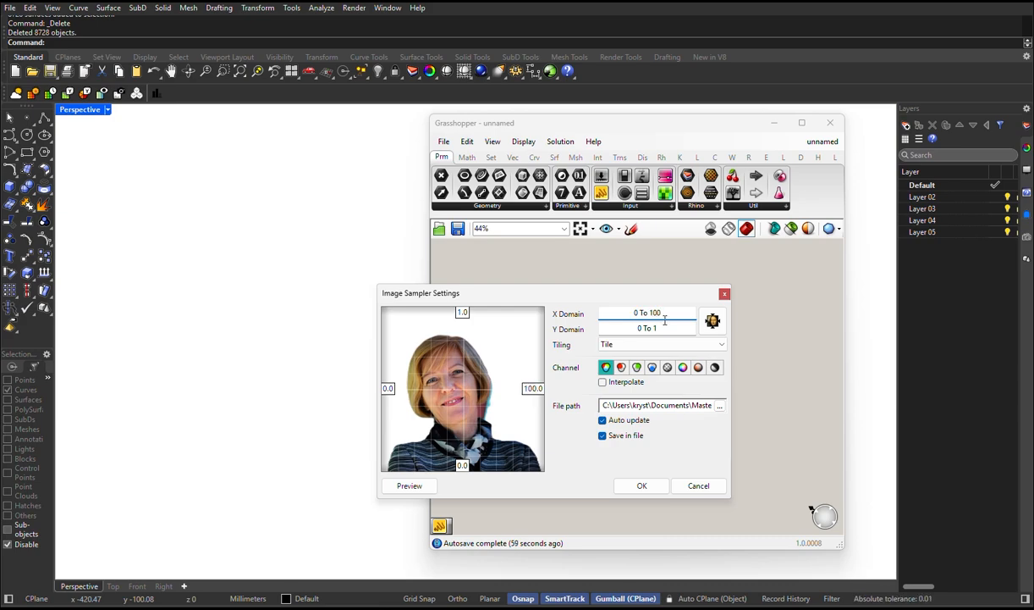
{"action": "left_click", "coordinate": [666, 327]}
{"action": "type", "text": "00"}
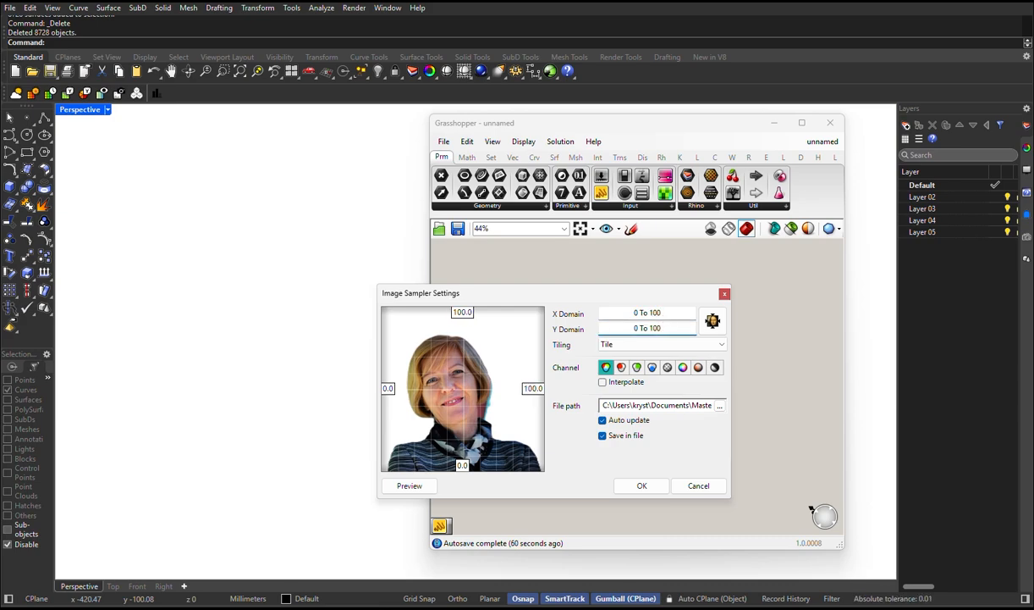
{"action": "left_click", "coordinate": [637, 488]}
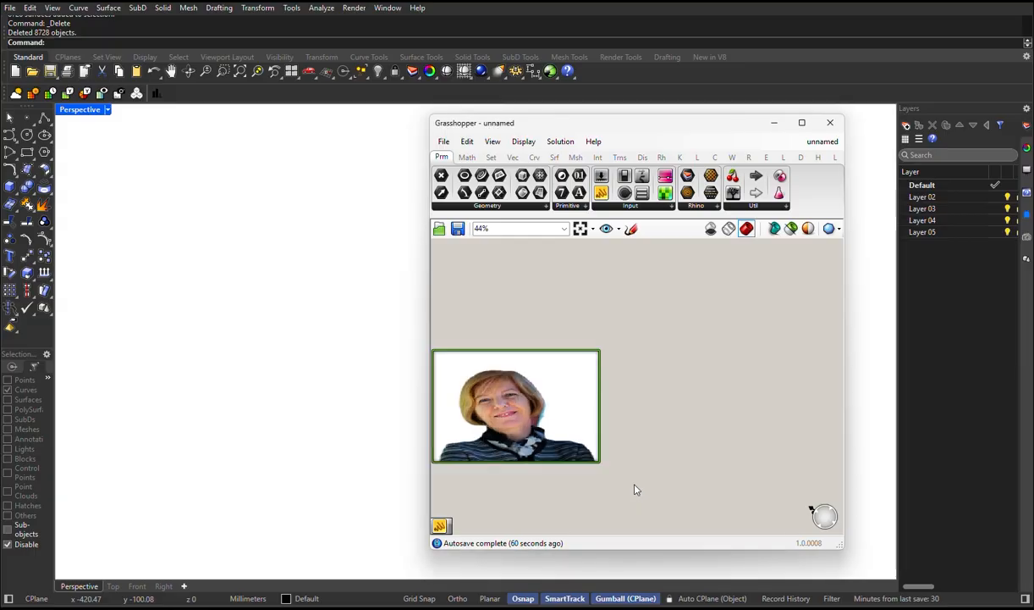
Step: Reposition the Image Sampler and match its domains to the image size, X 1 To 455 and Y 1 To 457
{"action": "left_click_drag", "start_coordinate": [577, 394], "coordinate": [667, 365]}
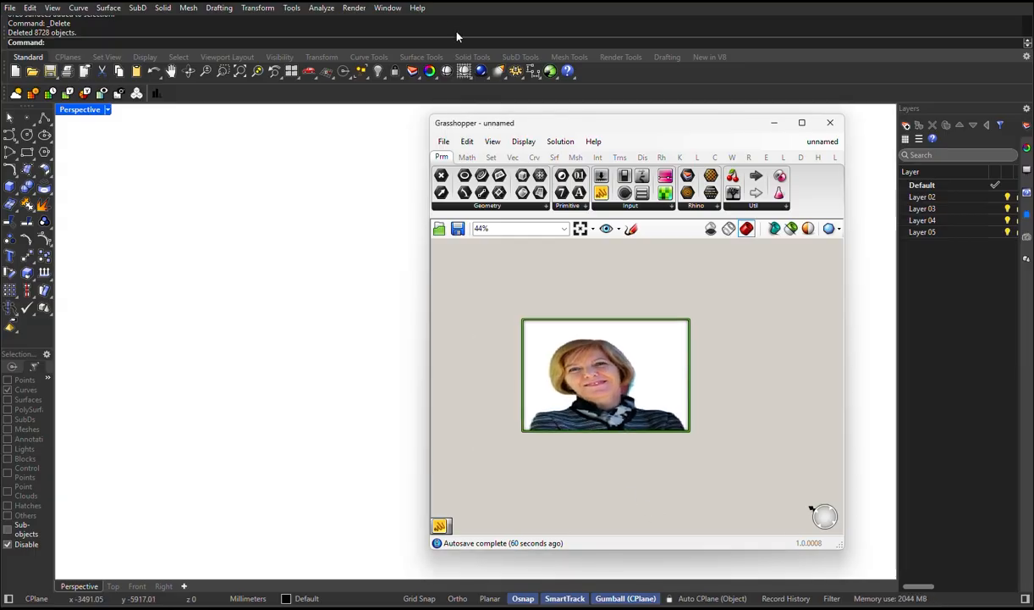
{"action": "double_click", "coordinate": [604, 398]}
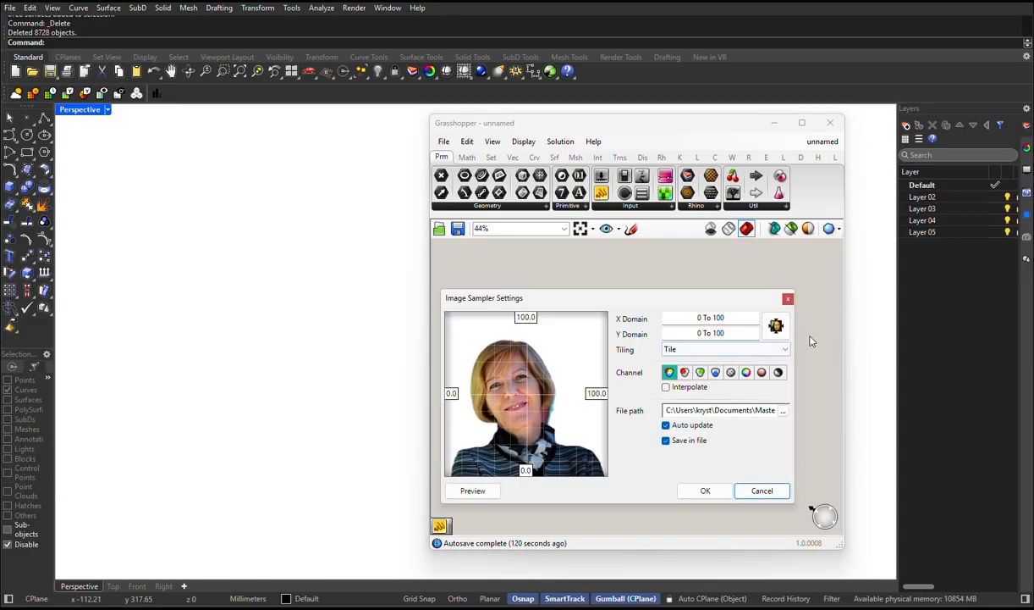
{"action": "left_click", "coordinate": [777, 326]}
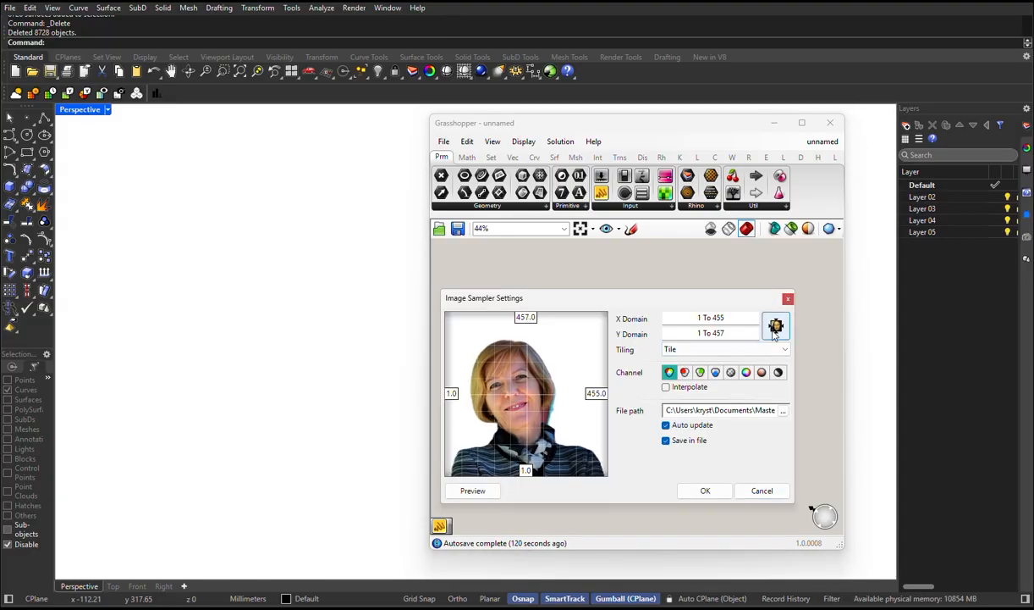
{"action": "left_click", "coordinate": [704, 491]}
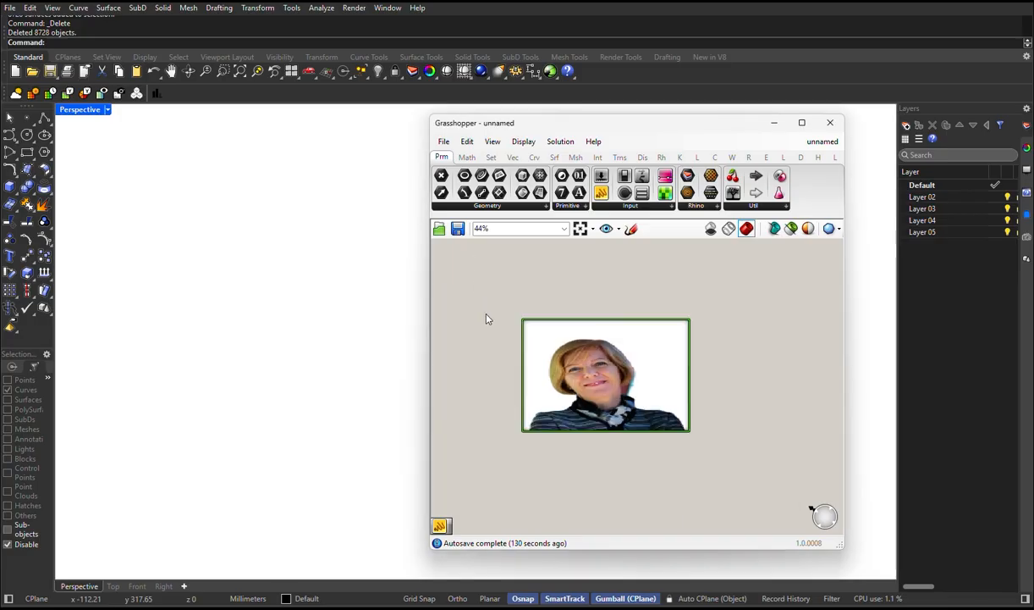
Step: Add a Series component beside the Image Sampler and place a duplicate of it below
{"action": "right_click_drag", "start_coordinate": [478, 321], "coordinate": [561, 356]}
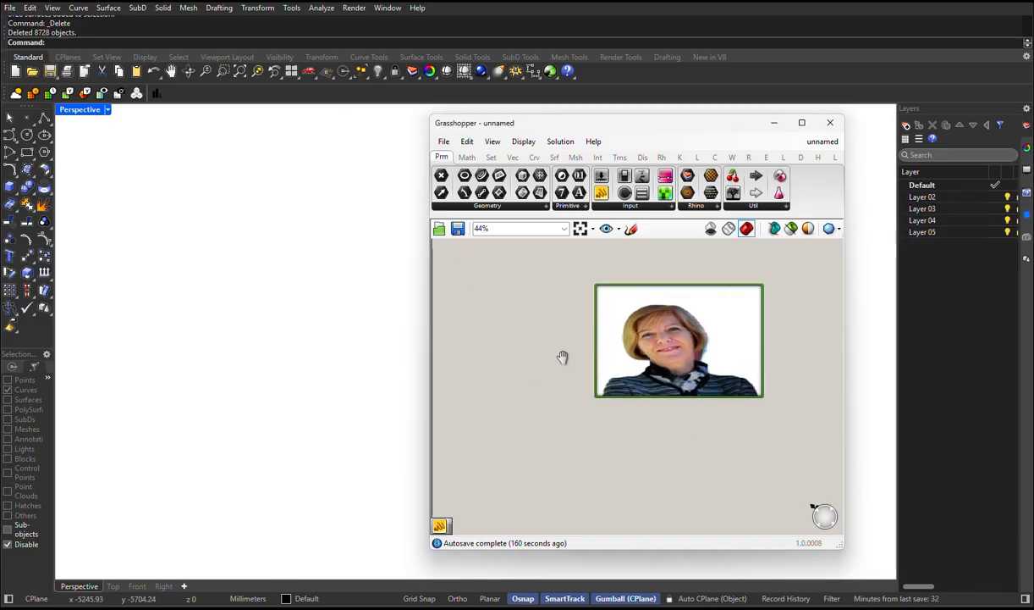
{"action": "double_click", "coordinate": [530, 374]}
{"action": "type", "text": "s"}
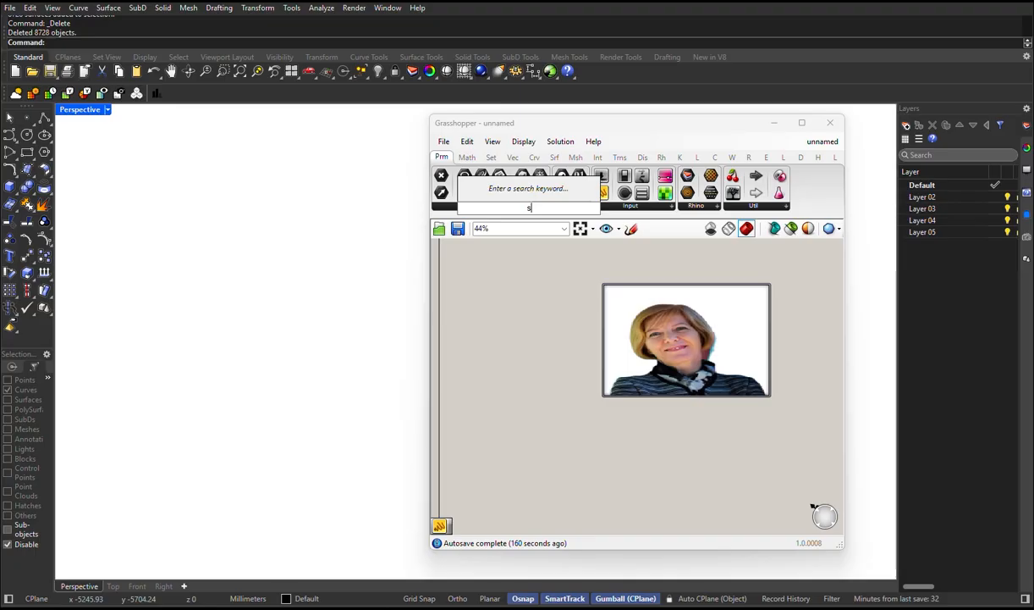
{"action": "type", "text": "er"}
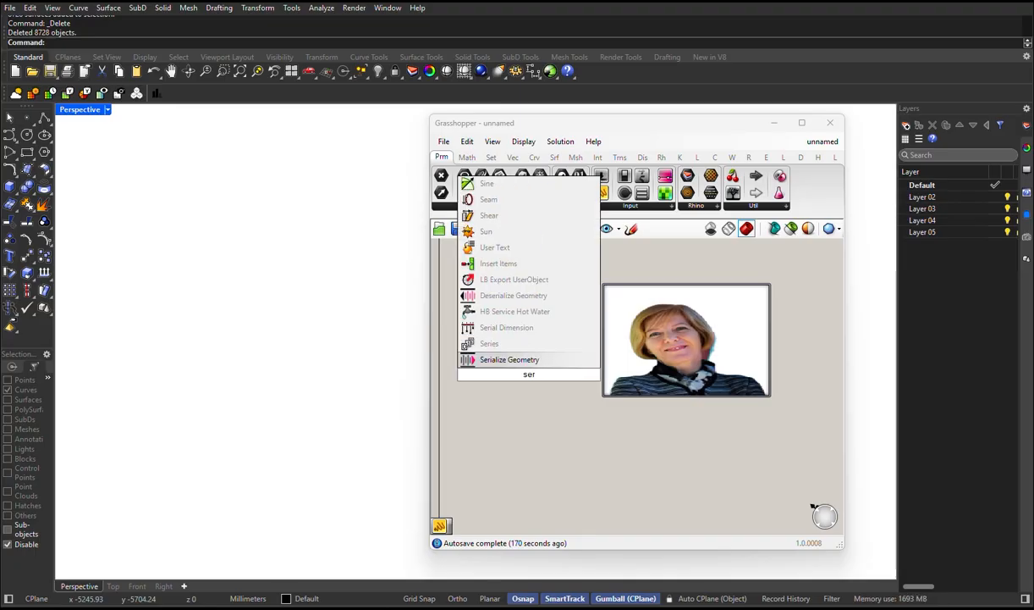
{"action": "left_click", "coordinate": [531, 359]}
{"action": "left_click_drag", "start_coordinate": [531, 374], "coordinate": [543, 327]}
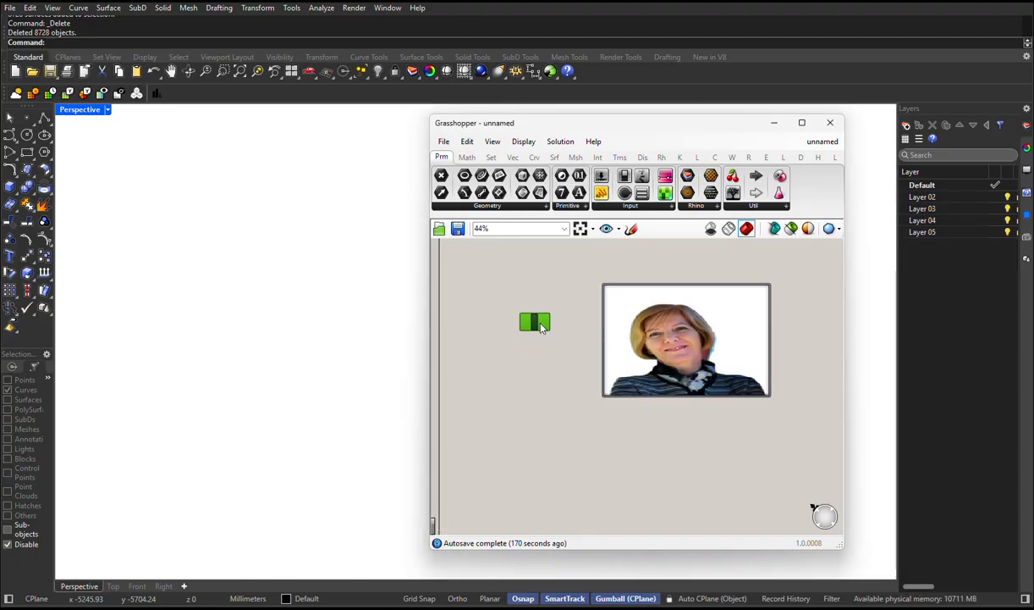
{"action": "mouse_move", "coordinate": [542, 321]}
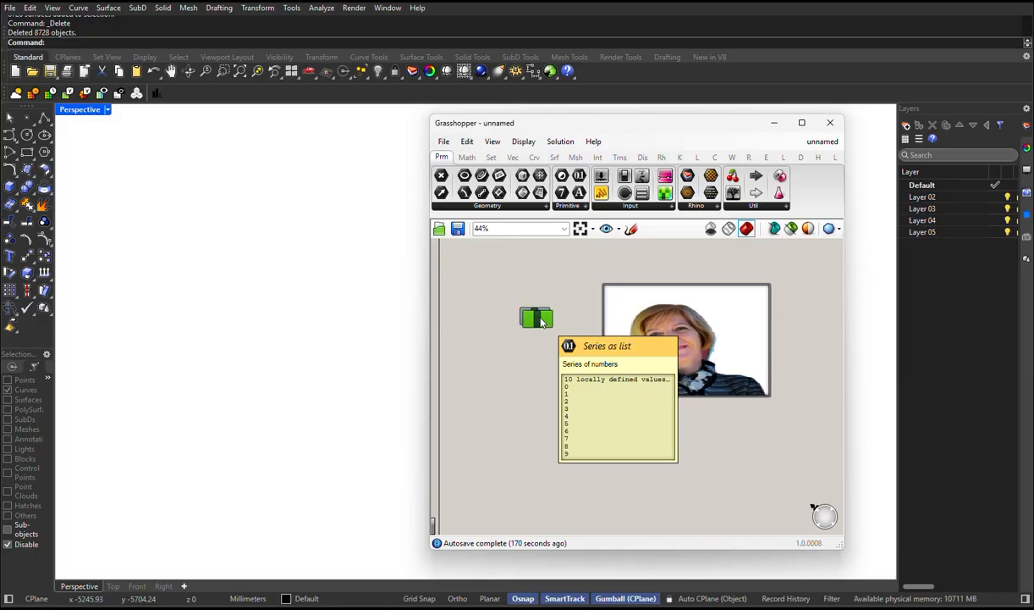
{"action": "left_click_drag", "start_coordinate": [541, 321], "coordinate": [545, 364]}
Step: Check the Image Sampler's domain limits and create two number sliders with the values 455 and 457 beside the Series components
{"action": "left_click", "coordinate": [653, 373]}
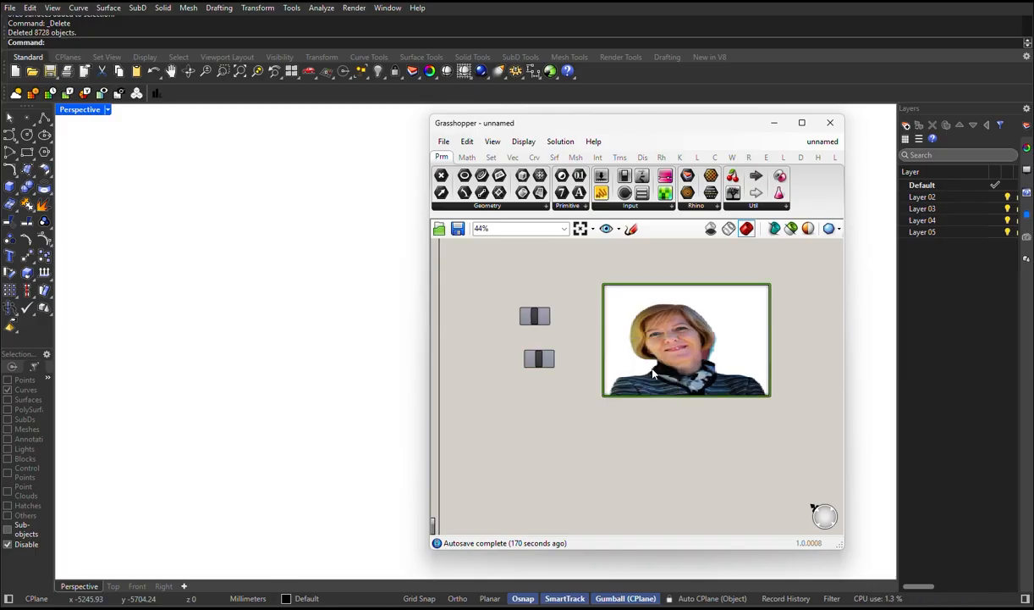
{"action": "right_click", "coordinate": [663, 376]}
{"action": "double_click", "coordinate": [642, 358]}
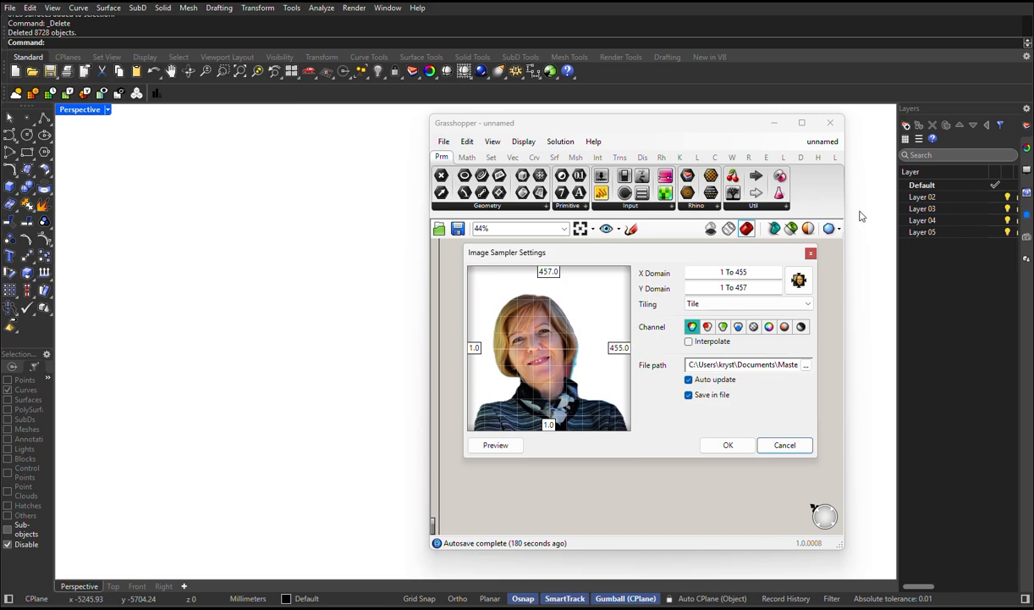
{"action": "left_click", "coordinate": [778, 447]}
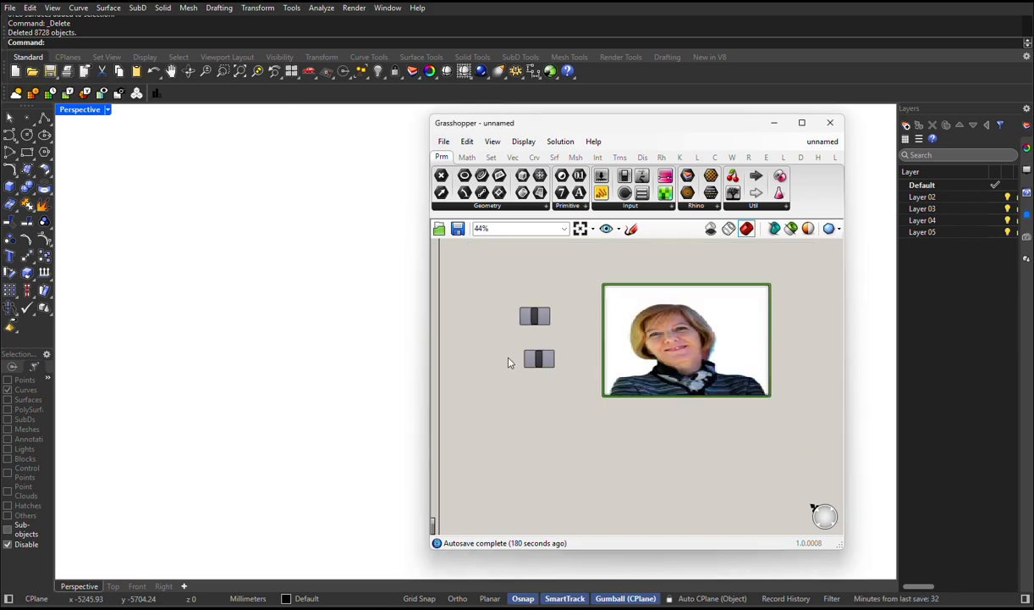
{"action": "double_click", "coordinate": [476, 331]}
{"action": "type", "text": "45"}
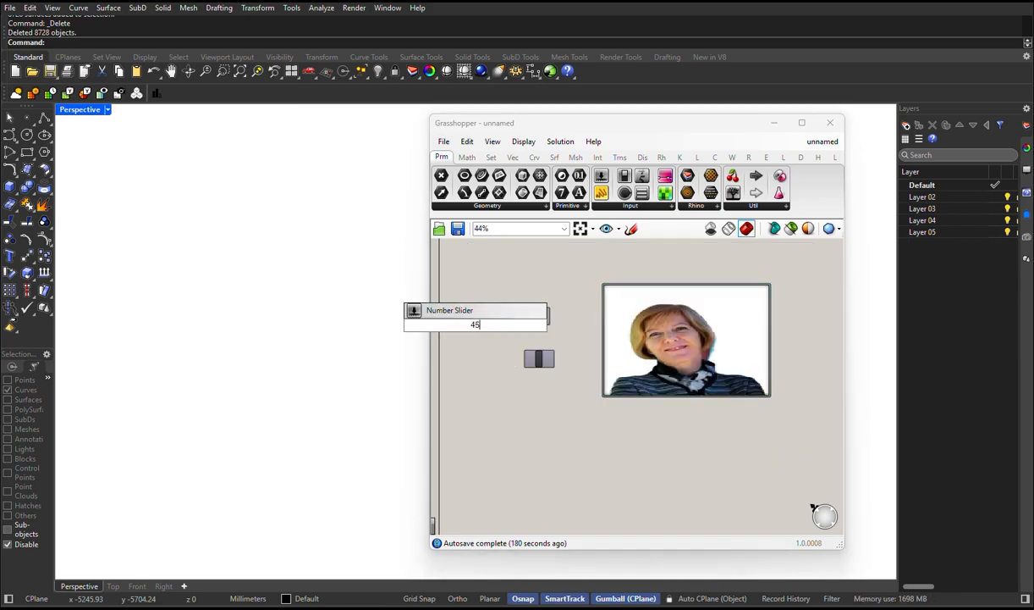
{"action": "type", "text": "5"}
{"action": "key", "text": "Return"}
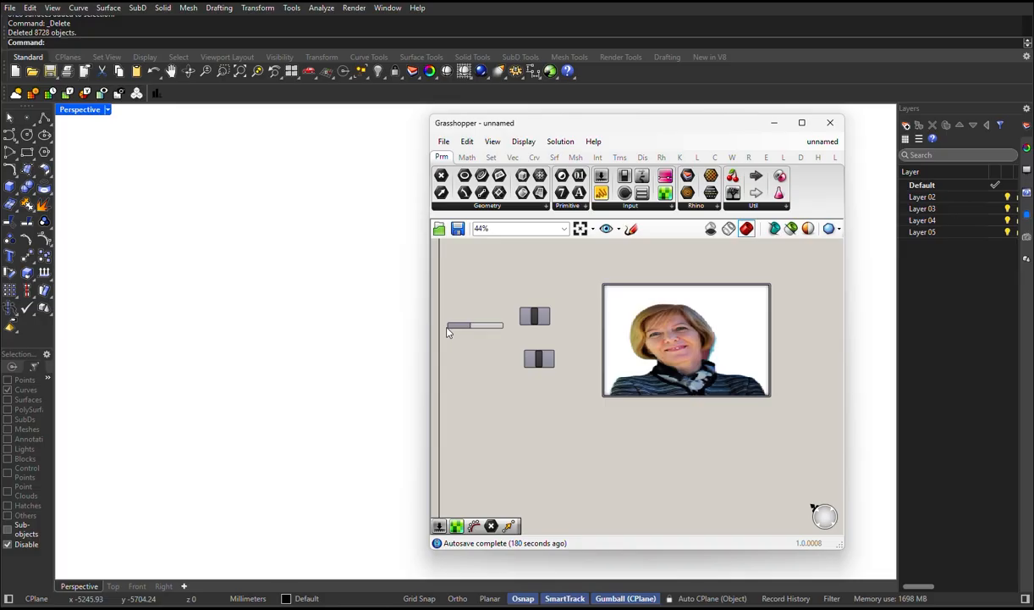
{"action": "double_click", "coordinate": [454, 364]}
{"action": "type", "text": "457"}
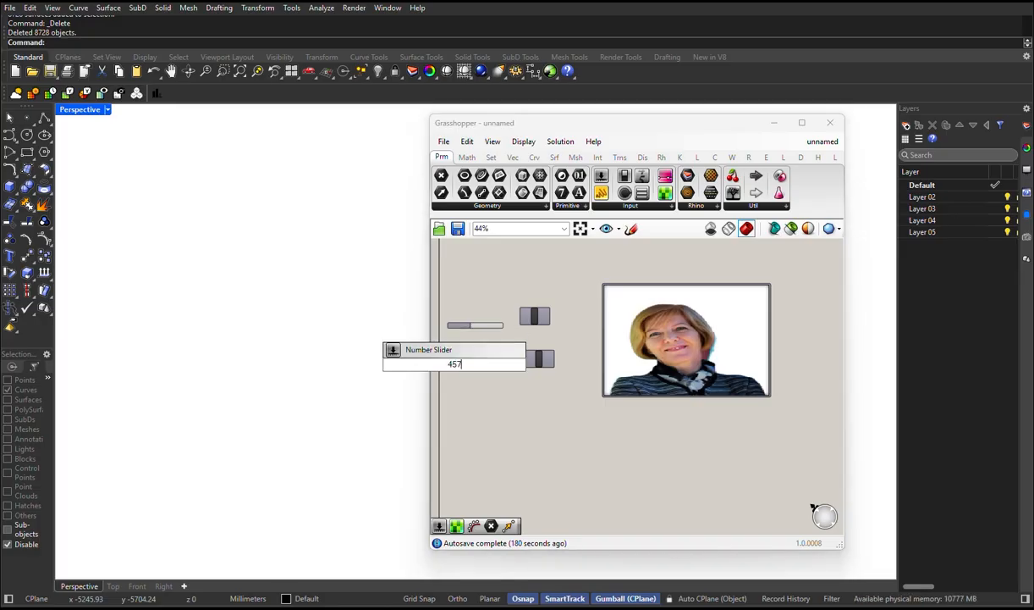
{"action": "key", "text": "Return"}
Step: Connect the 455 slider to the upper Series' Count input and the 457 slider to the lower Series' Count input
{"action": "scroll", "coordinate": [434, 347], "scroll_direction": "up", "scroll_amount": 3}
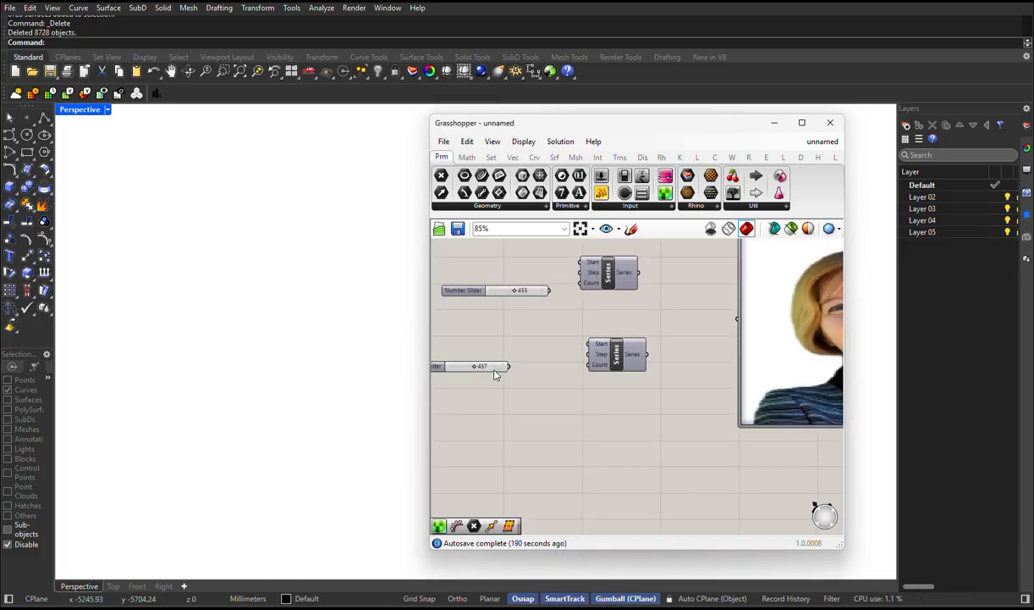
{"action": "left_click_drag", "start_coordinate": [544, 369], "coordinate": [546, 368]}
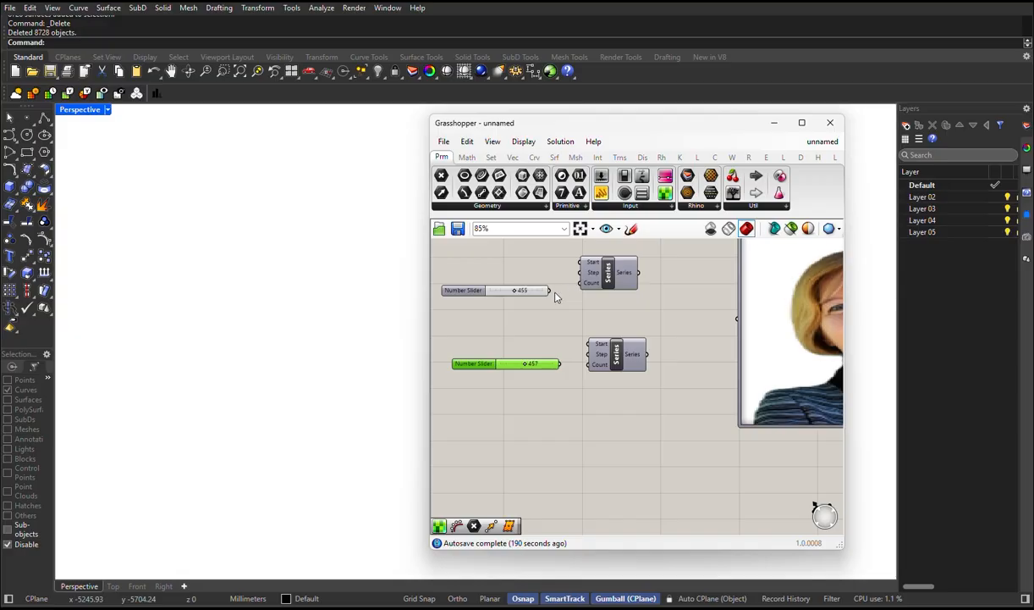
{"action": "left_click_drag", "start_coordinate": [550, 289], "coordinate": [577, 289]}
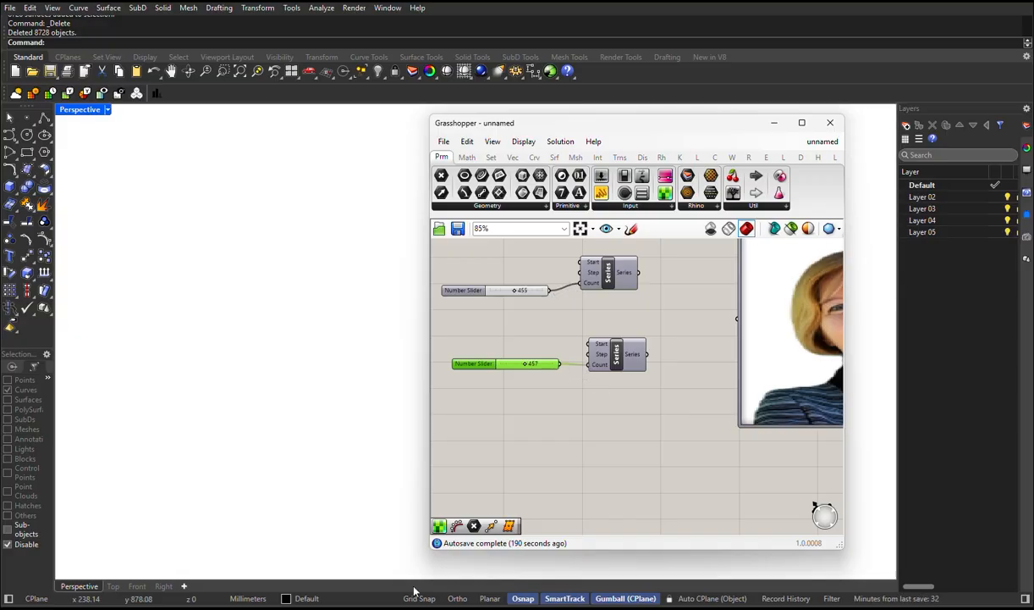
Step: Add a Cross Reference component and place it beside the outputs of the two Series components
{"action": "double_click", "coordinate": [636, 408]}
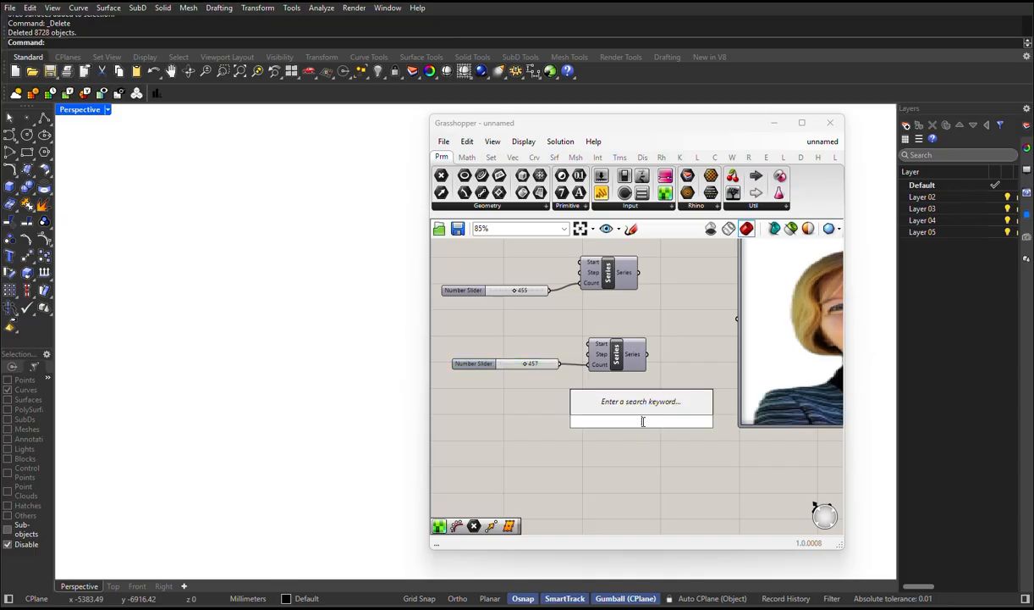
{"action": "type", "text": "cros"}
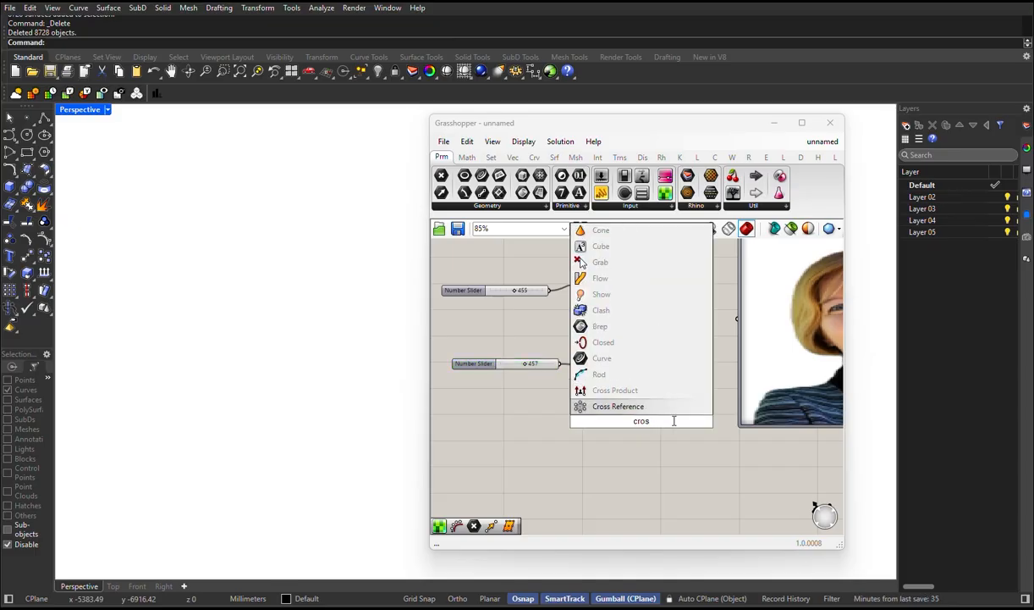
{"action": "key", "text": "Return"}
{"action": "scroll", "coordinate": [729, 416], "scroll_direction": "down", "scroll_amount": 5}
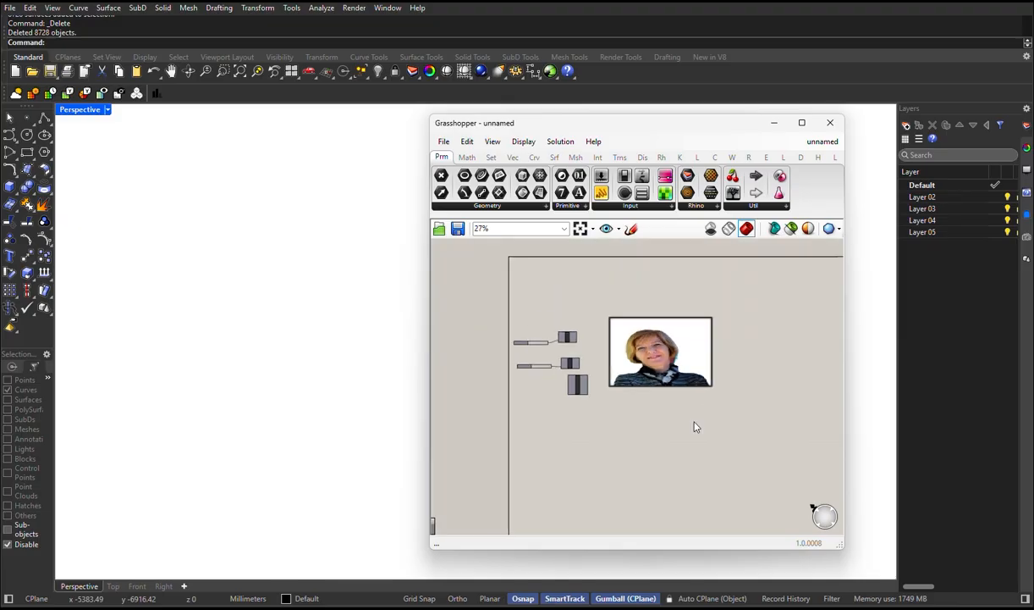
{"action": "scroll", "coordinate": [593, 407], "scroll_direction": "up", "scroll_amount": 5}
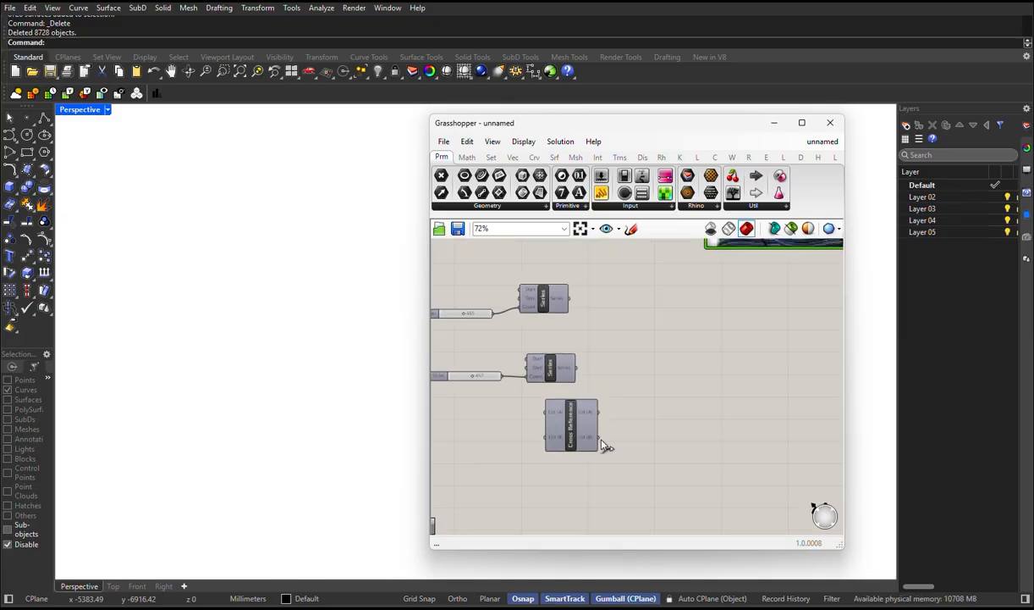
{"action": "left_click_drag", "start_coordinate": [574, 436], "coordinate": [648, 347]}
Step: Connect the upper Series output to List (A) and the lower Series output to List (B) of Cross Reference
{"action": "scroll", "coordinate": [602, 341], "scroll_direction": "up", "scroll_amount": 2}
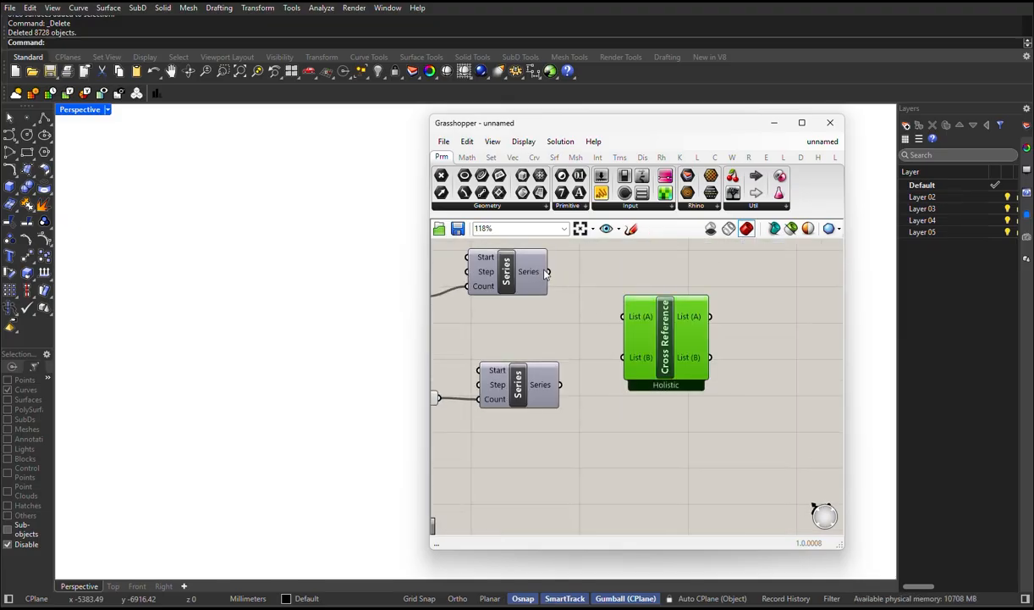
{"action": "left_click_drag", "start_coordinate": [548, 272], "coordinate": [624, 316]}
{"action": "left_click_drag", "start_coordinate": [559, 385], "coordinate": [624, 357]}
Step: Add a Construct Point component and place it beside the outputs of Cross Reference
{"action": "right_click_drag", "start_coordinate": [644, 383], "coordinate": [571, 414]}
{"action": "double_click", "coordinate": [702, 416]}
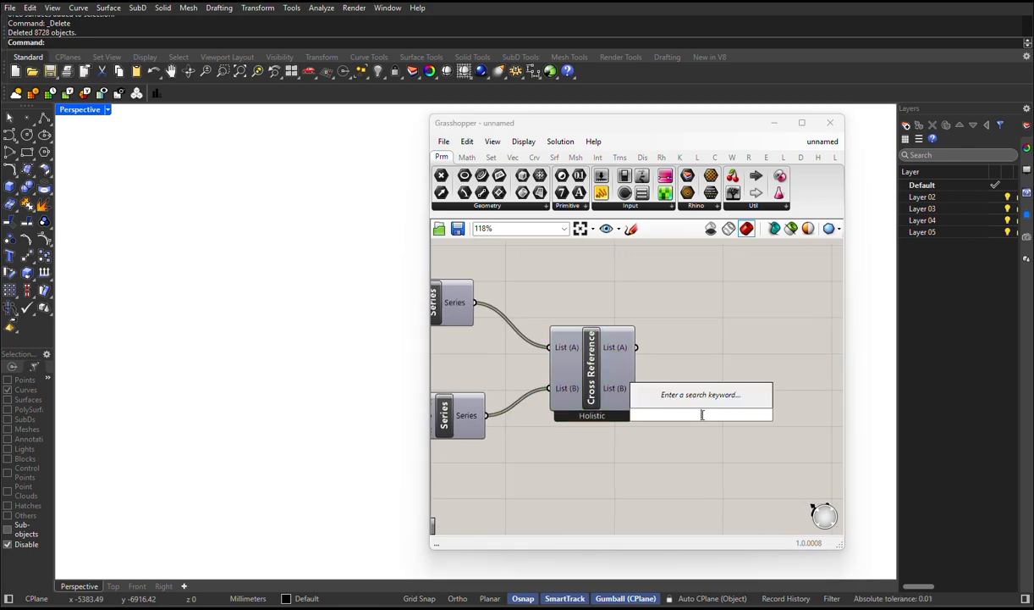
{"action": "type", "text": "x"}
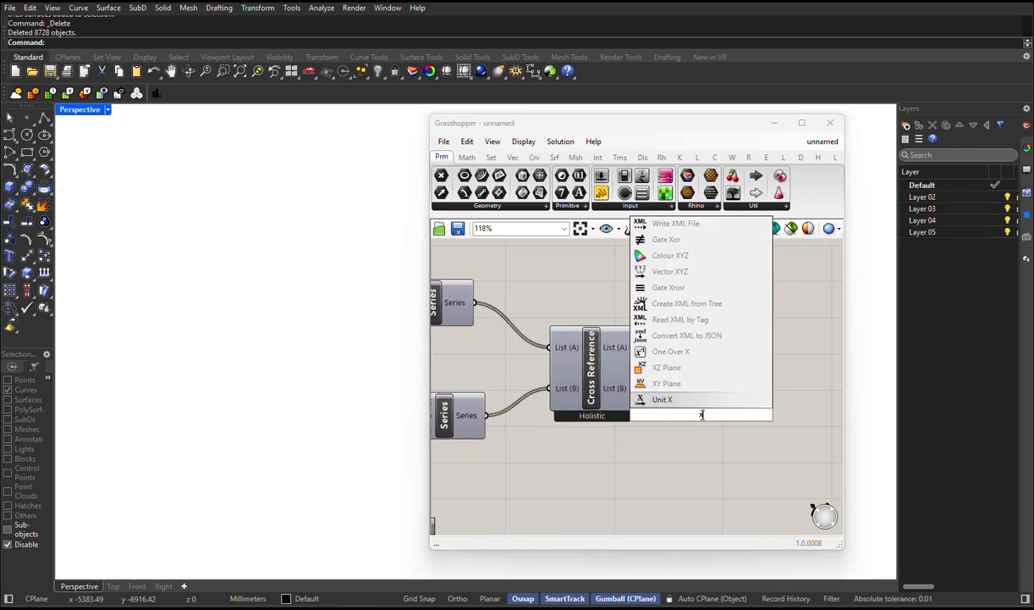
{"action": "type", "text": "y"}
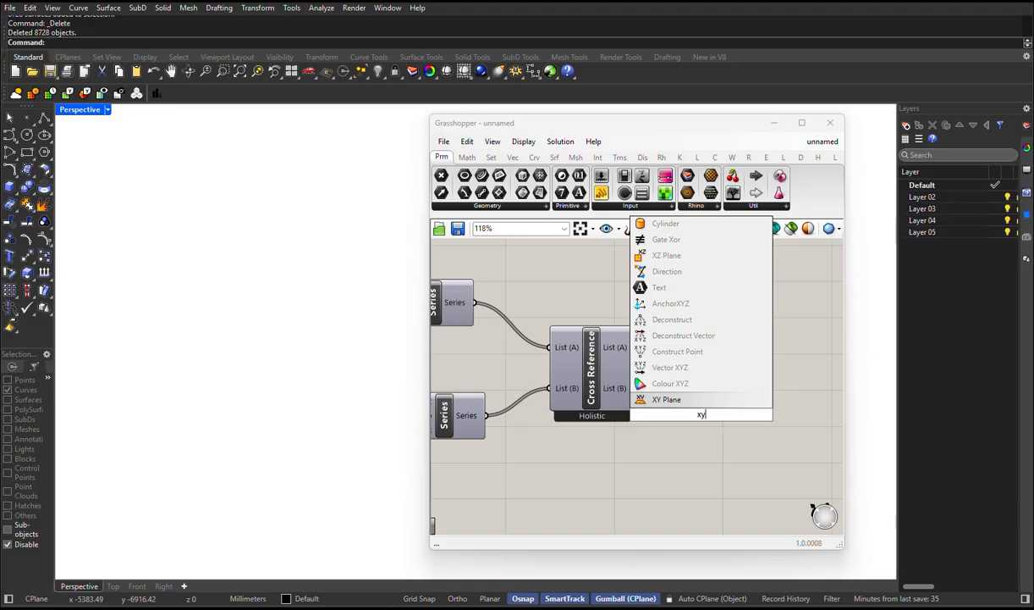
{"action": "left_click", "coordinate": [684, 351]}
{"action": "left_click_drag", "start_coordinate": [698, 421], "coordinate": [736, 381]}
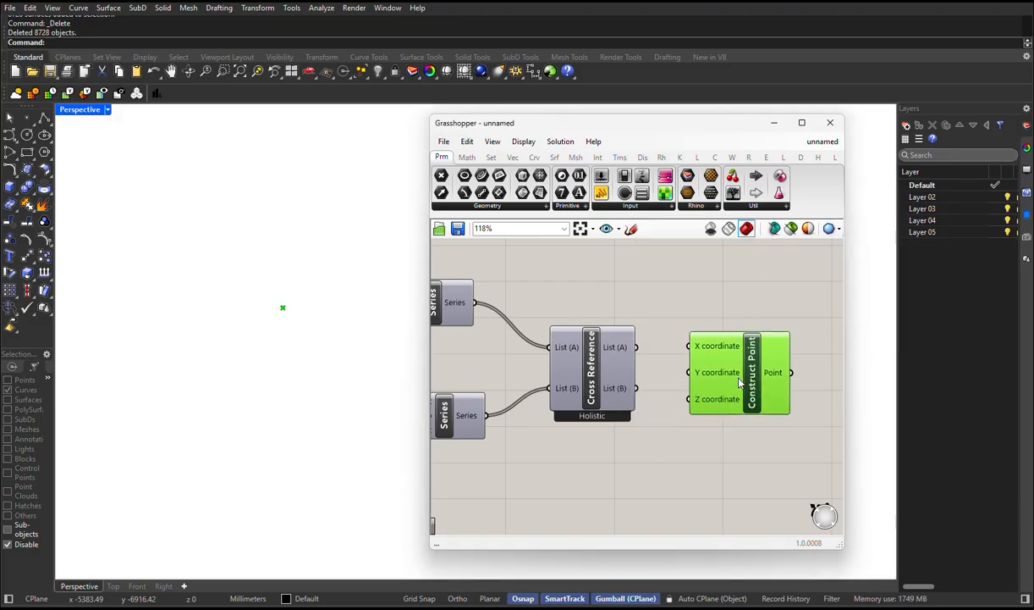
Step: Connect Cross Reference's List (A) output to X coordinate and its List (B) output to Y coordinate of Construct Point
{"action": "scroll", "coordinate": [614, 374], "scroll_direction": "down", "scroll_amount": 3}
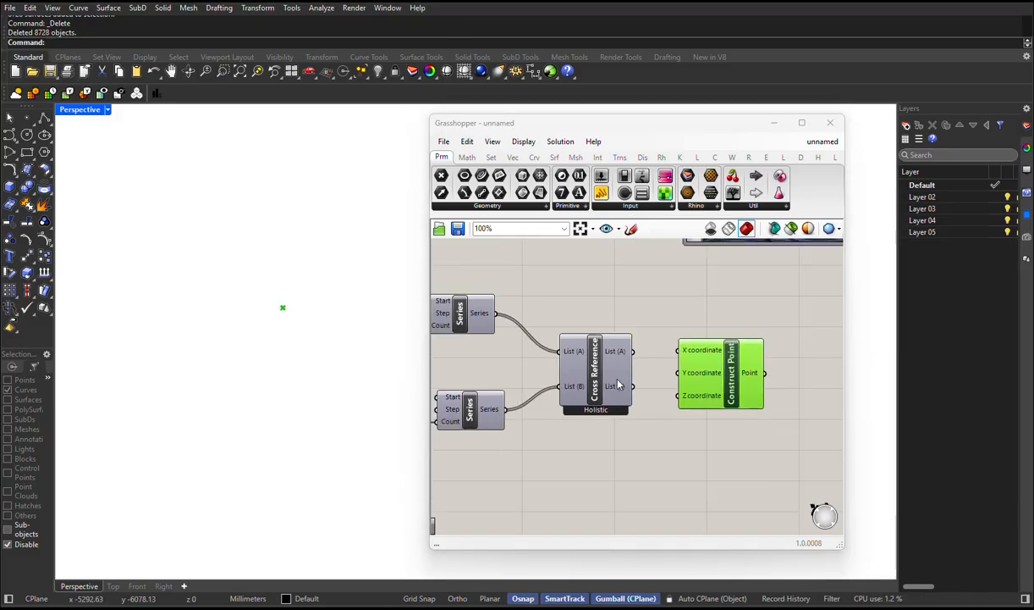
{"action": "left_click_drag", "start_coordinate": [631, 354], "coordinate": [670, 383]}
{"action": "scroll", "coordinate": [341, 328], "scroll_direction": "down", "scroll_amount": 3}
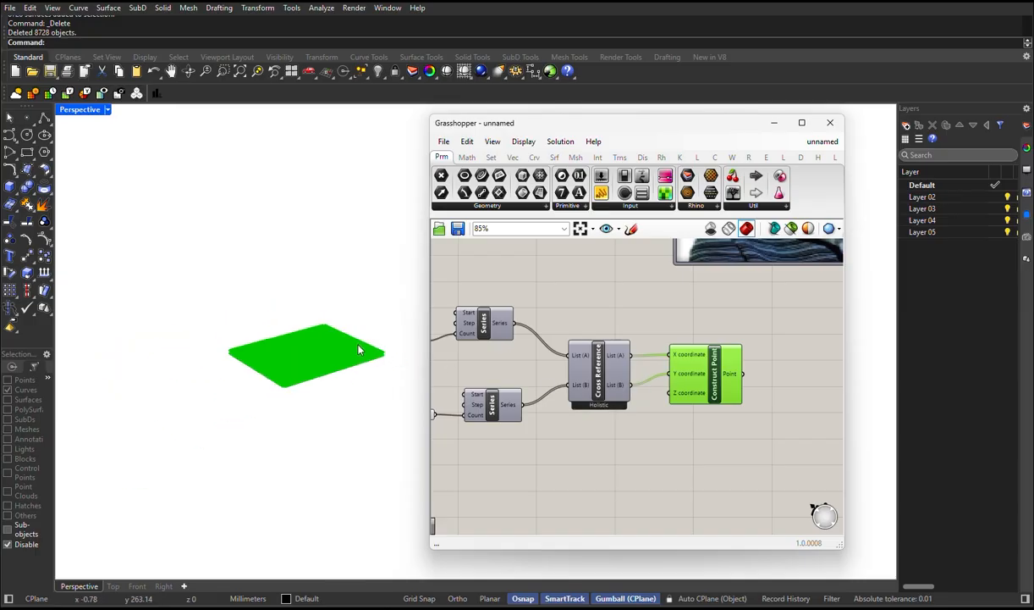
{"action": "mouse_move", "coordinate": [342, 329]}
{"action": "right_mouse_down"}
{"action": "mouse_move", "coordinate": [293, 381]}
{"action": "mouse_move", "coordinate": [343, 261]}
{"action": "mouse_move", "coordinate": [340, 316]}
{"action": "right_mouse_up"}
{"action": "scroll", "coordinate": [326, 277], "scroll_direction": "up", "scroll_amount": 8}
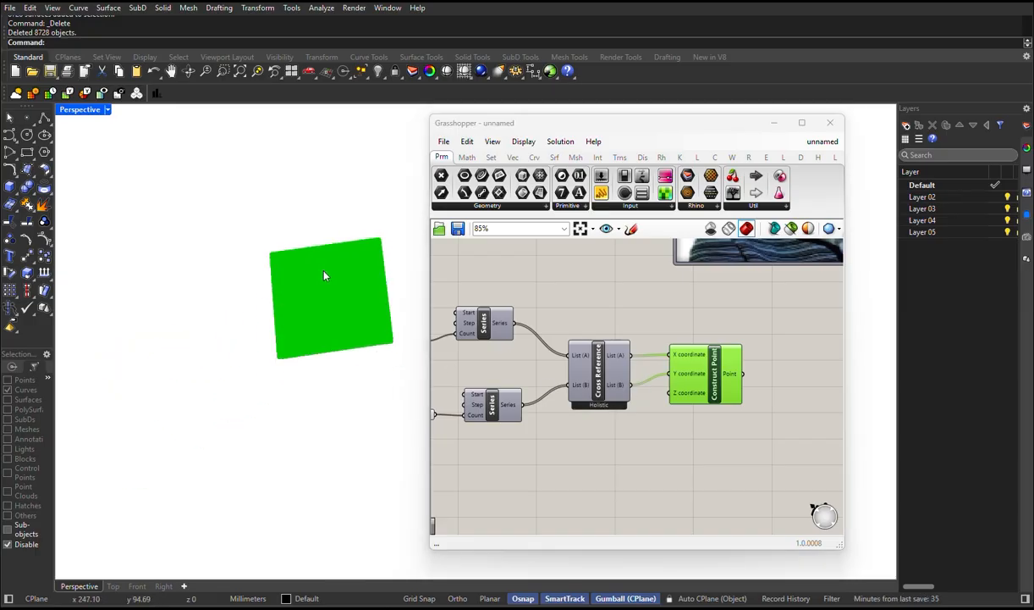
{"action": "scroll", "coordinate": [313, 305], "scroll_direction": "down", "scroll_amount": 6}
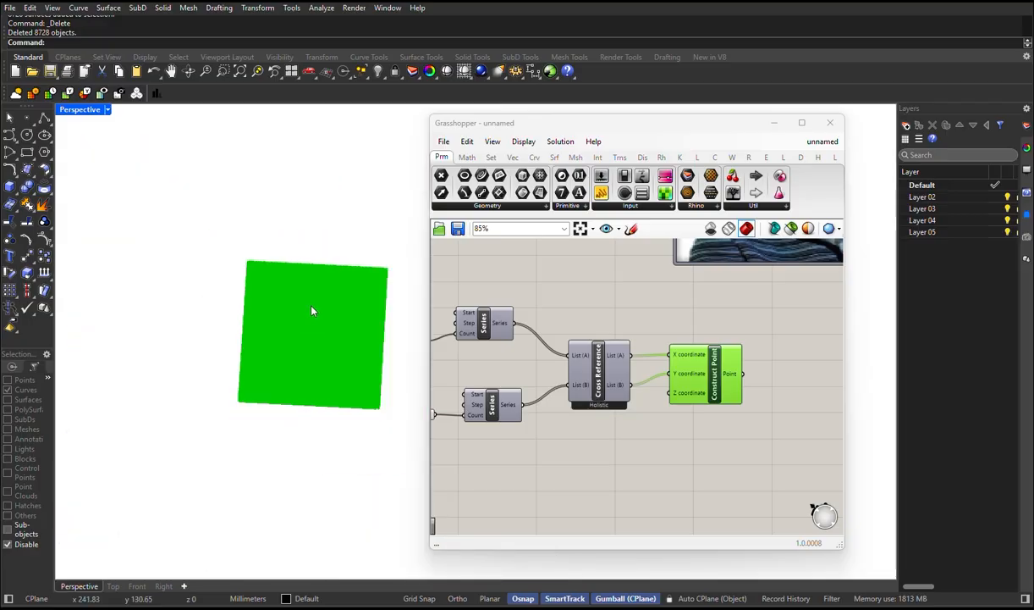
{"action": "scroll", "coordinate": [347, 372], "scroll_direction": "up", "scroll_amount": 1}
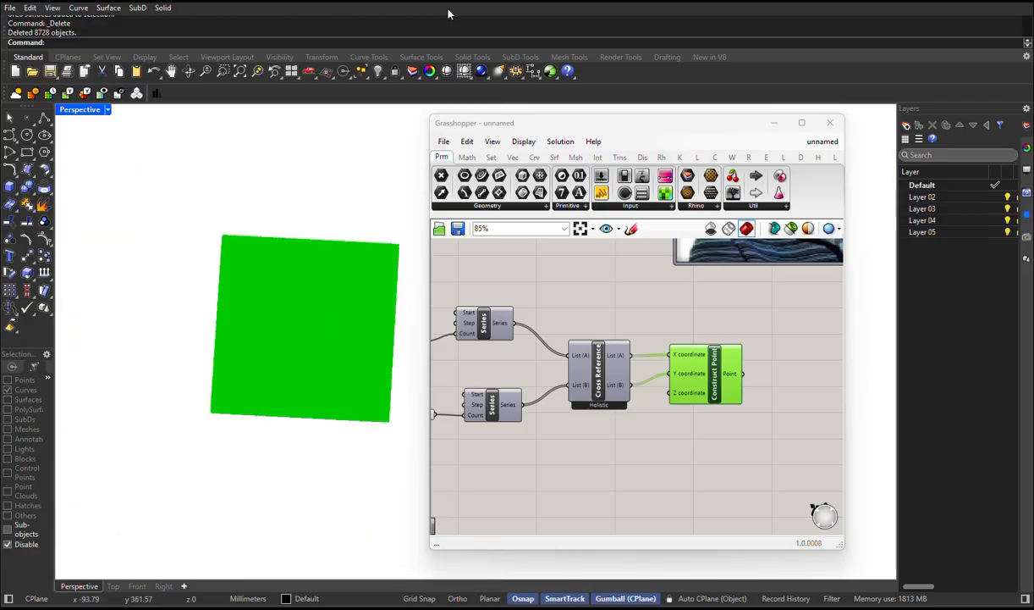
Step: Reposition the Image Sampler above Construct Point and connect the Point output to the sampler's input
{"action": "scroll", "coordinate": [639, 398], "scroll_direction": "down", "scroll_amount": 3}
{"action": "right_click", "coordinate": [617, 413]}
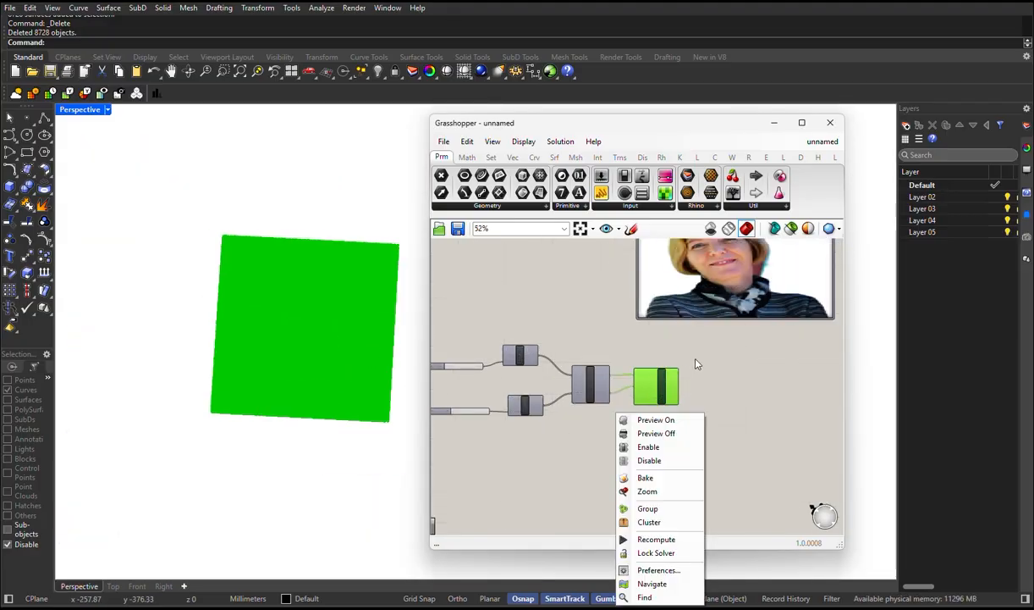
{"action": "right_click_drag", "start_coordinate": [696, 360], "coordinate": [642, 420]}
{"action": "left_click_drag", "start_coordinate": [674, 348], "coordinate": [721, 374]}
{"action": "scroll", "coordinate": [645, 448], "scroll_direction": "up", "scroll_amount": 2}
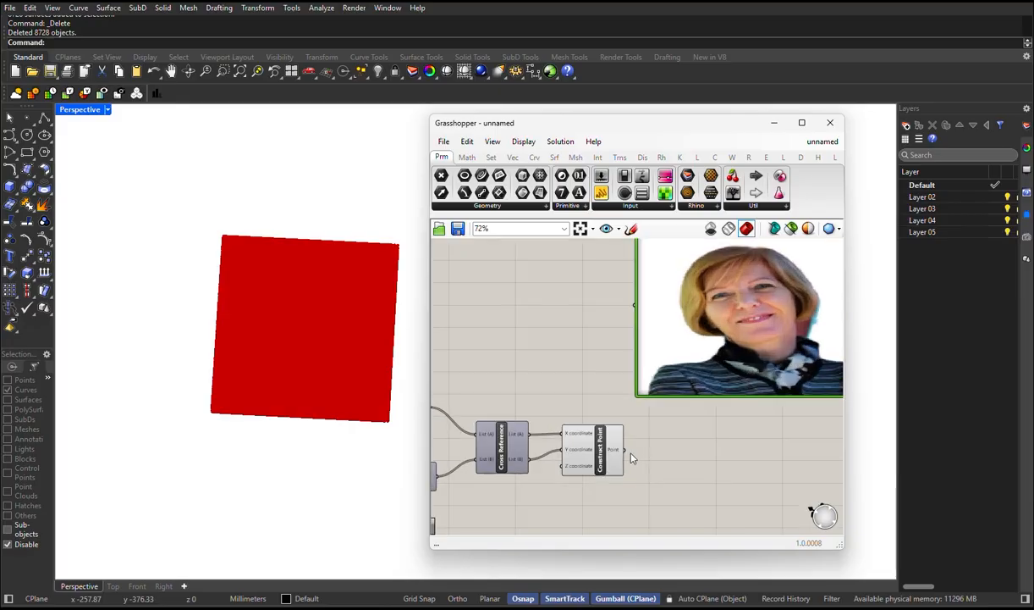
{"action": "left_click_drag", "start_coordinate": [625, 450], "coordinate": [635, 311]}
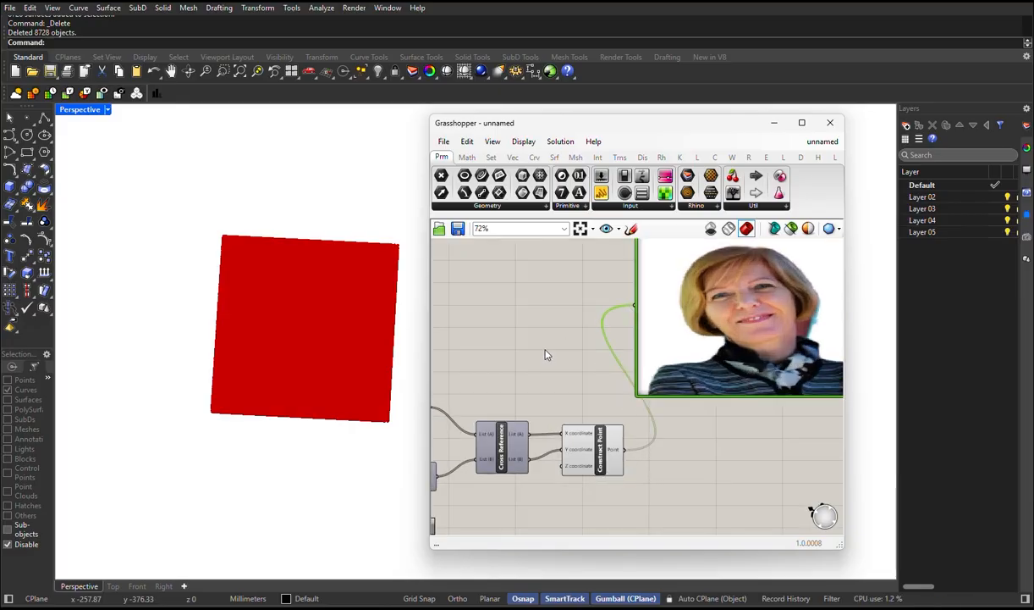
Step: Change the Image Sampler's filter so that it samples the portrait as greyscale brightness
{"action": "scroll", "coordinate": [547, 353], "scroll_direction": "down", "scroll_amount": 2}
{"action": "right_click", "coordinate": [730, 373]}
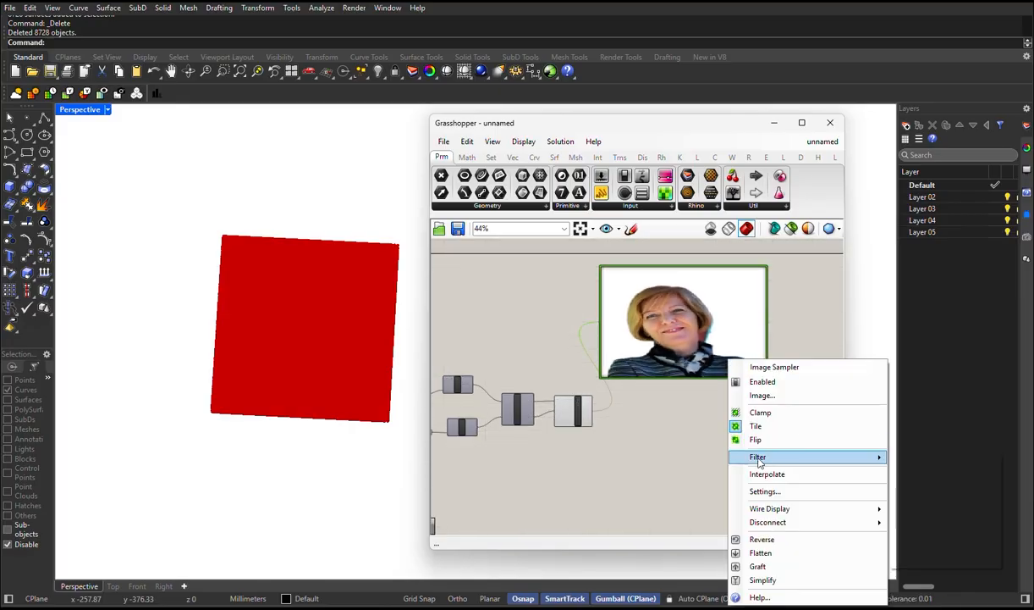
{"action": "mouse_move", "coordinate": [808, 456]}
{"action": "left_click", "coordinate": [922, 560]}
Step: Add a Panel beside the Image Sampler and connect the sampler's output to it
{"action": "right_click_drag", "start_coordinate": [767, 457], "coordinate": [617, 444]}
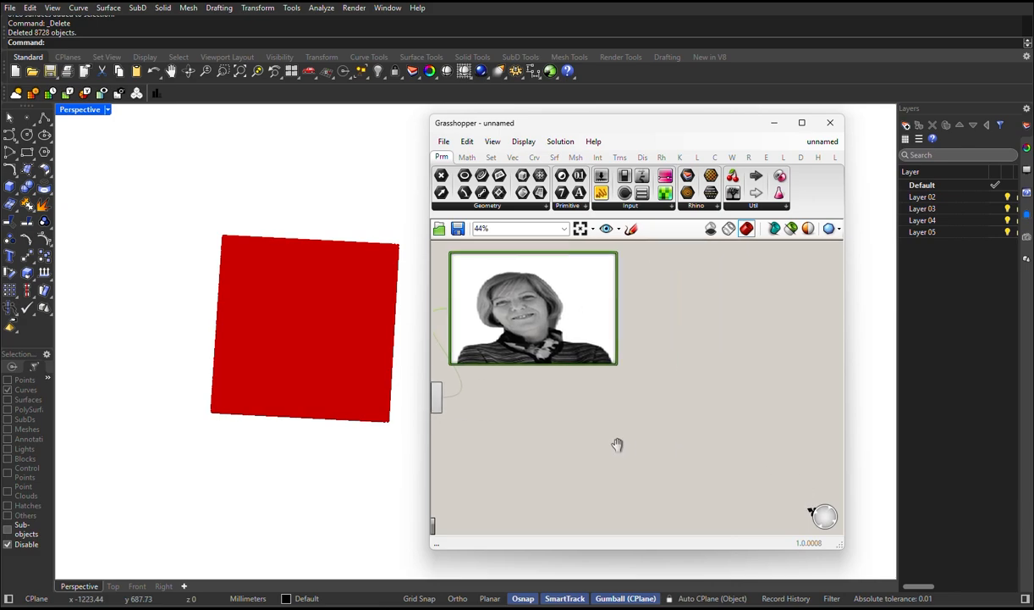
{"action": "double_click", "coordinate": [682, 347]}
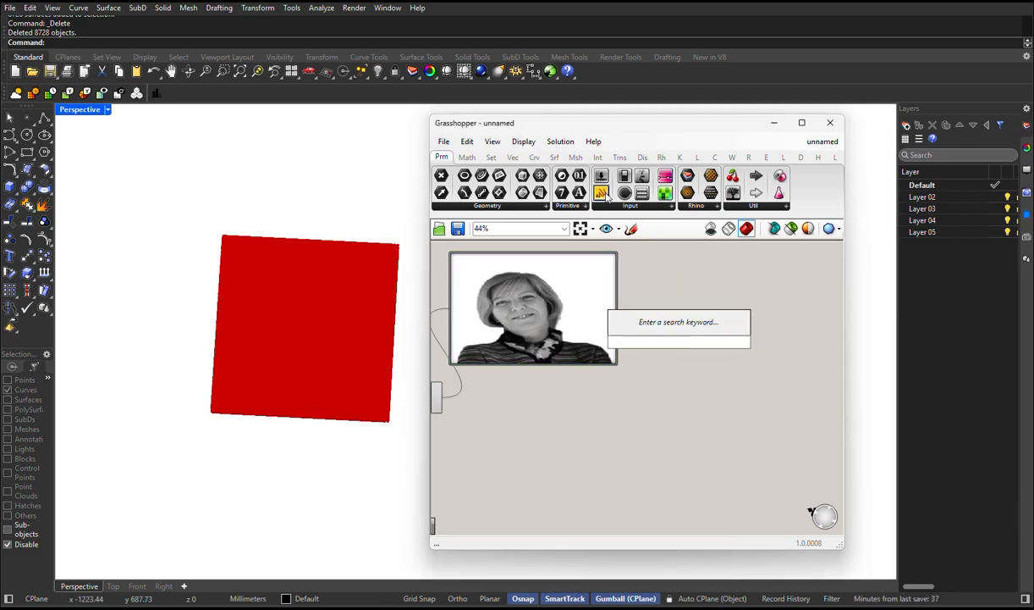
{"action": "left_click_drag", "start_coordinate": [601, 193], "coordinate": [684, 310]}
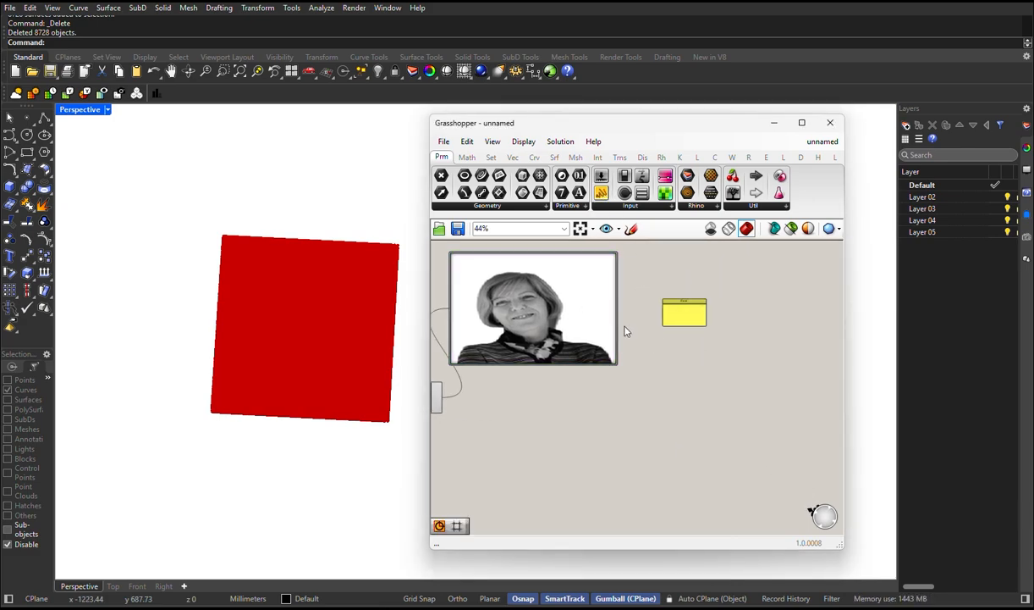
{"action": "scroll", "coordinate": [622, 327], "scroll_direction": "up", "scroll_amount": 3}
{"action": "left_click_drag", "start_coordinate": [617, 297], "coordinate": [690, 303]}
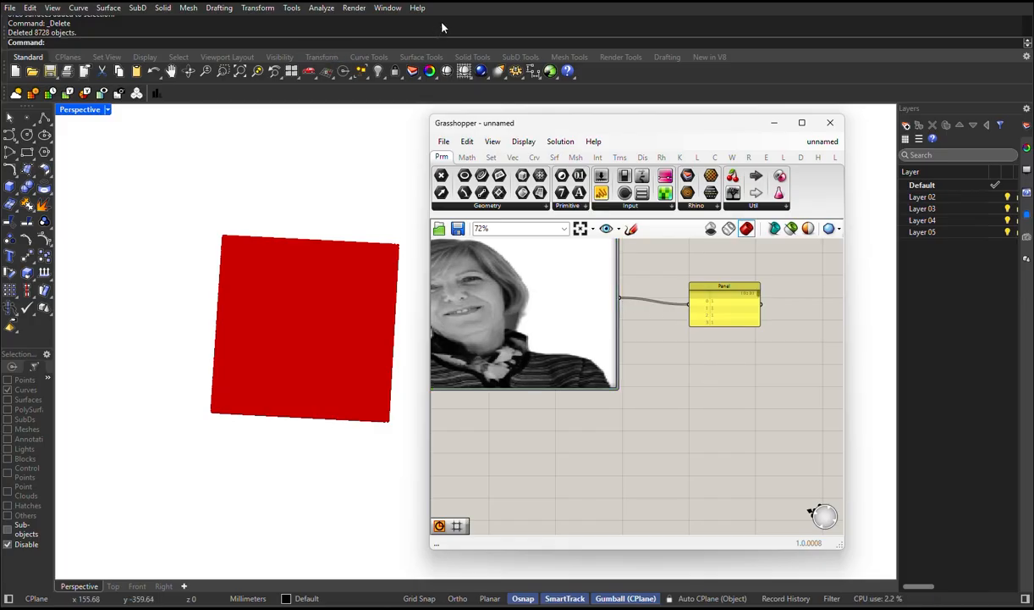
Step: Add a Line SDL component below the Panel
{"action": "double_click", "coordinate": [741, 393]}
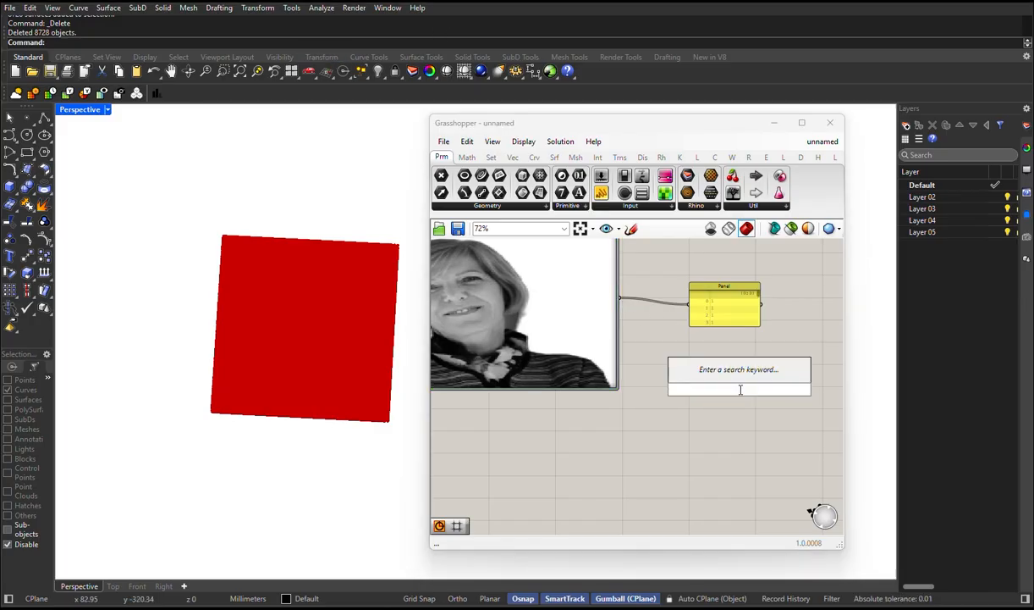
{"action": "type", "text": "line"}
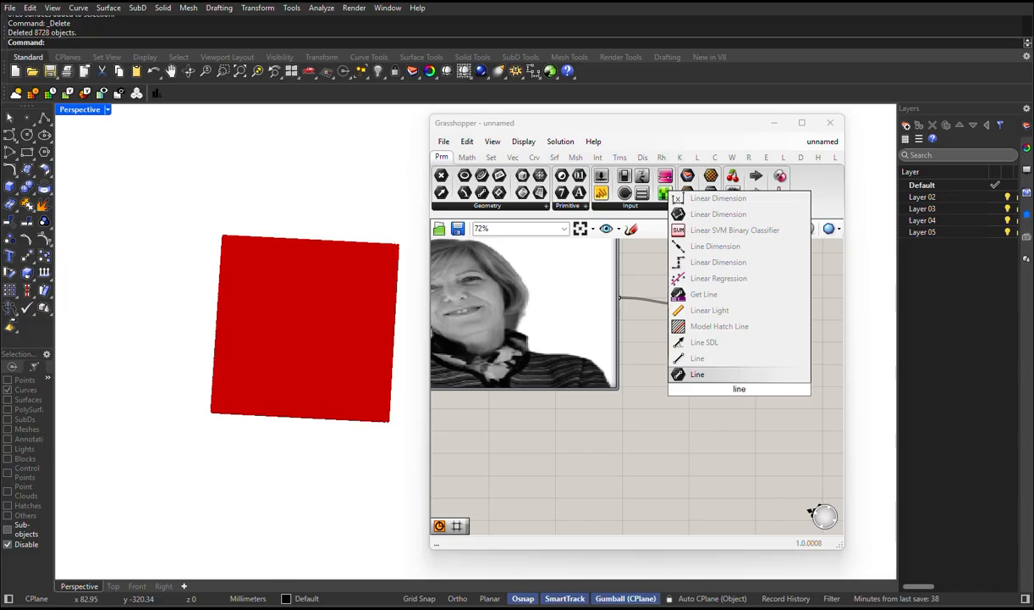
{"action": "left_click", "coordinate": [715, 342]}
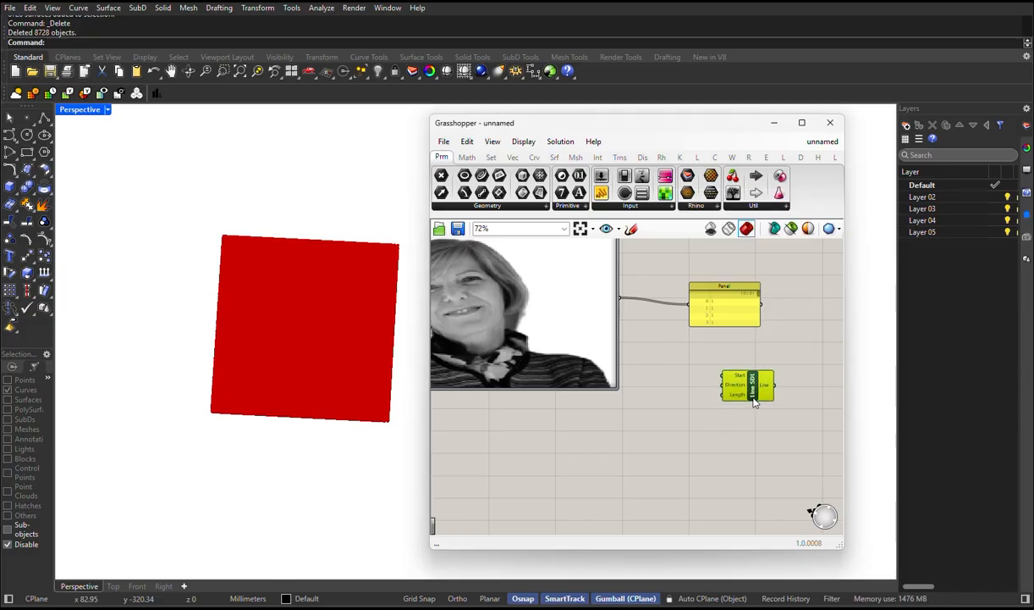
{"action": "scroll", "coordinate": [674, 345], "scroll_direction": "up", "scroll_amount": 4}
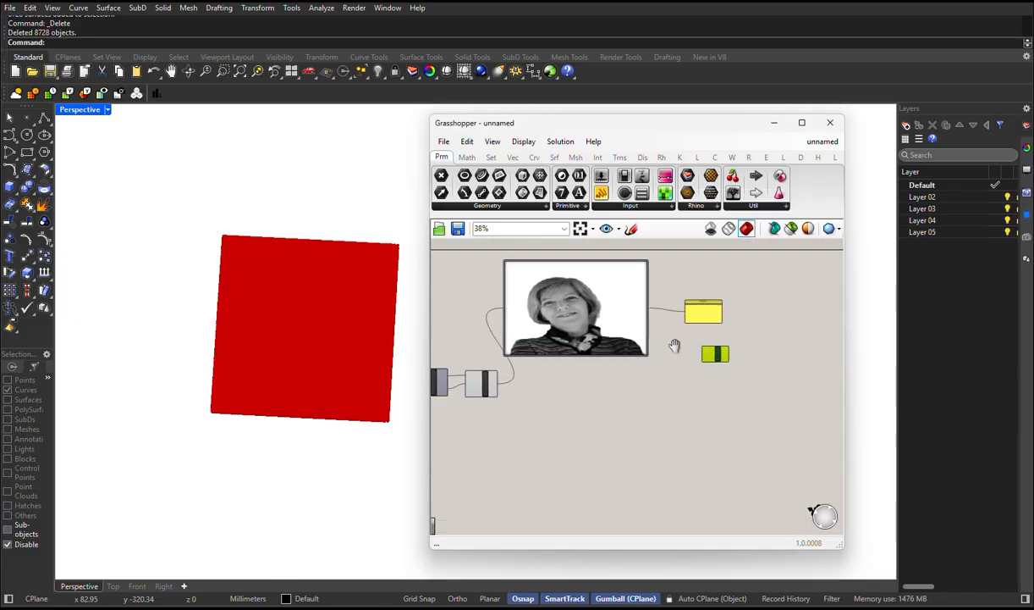
{"action": "scroll", "coordinate": [664, 340], "scroll_direction": "down", "scroll_amount": 4}
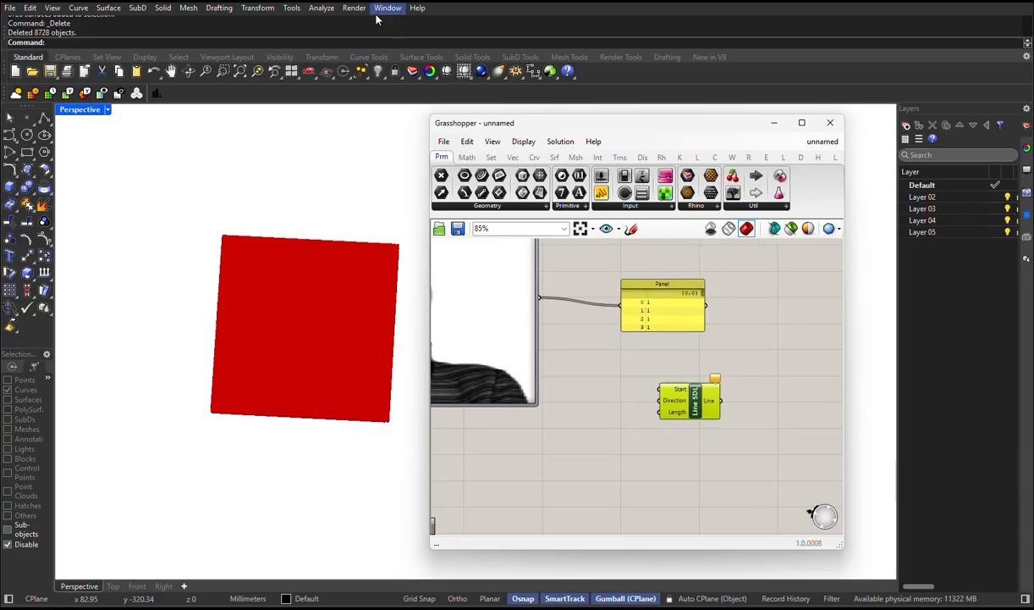
Step: Add a Unit Y component and connect its Unit vector output to the Direction input of Line SDL
{"action": "double_click", "coordinate": [611, 485]}
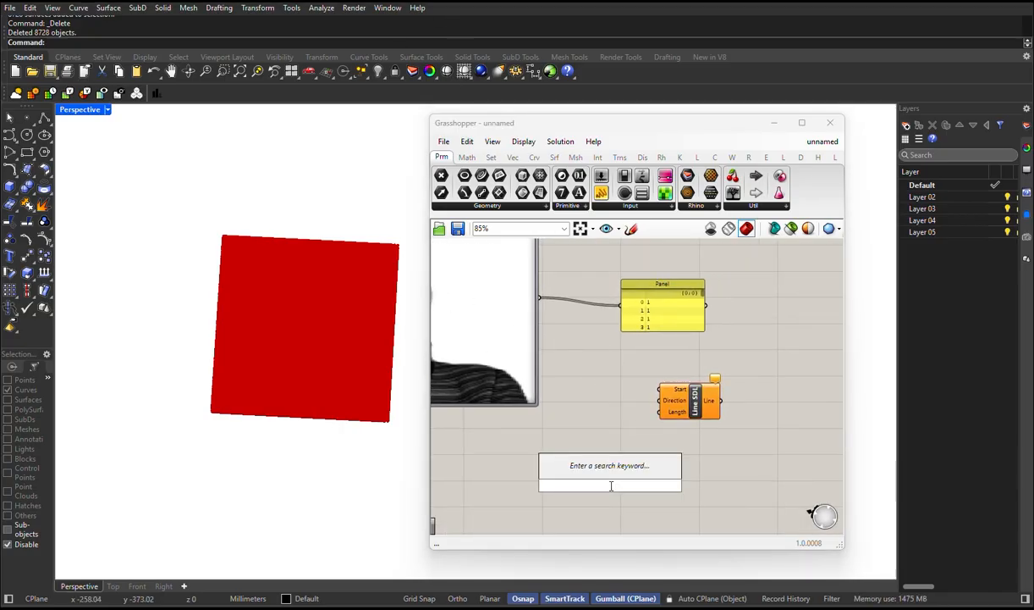
{"action": "type", "text": "y"}
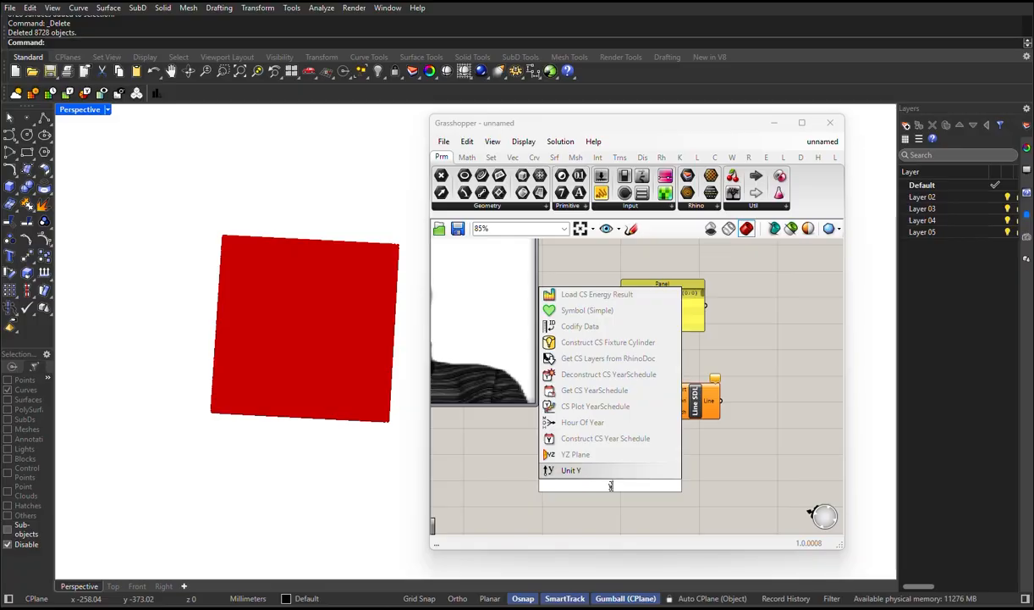
{"action": "type", "text": " ax"}
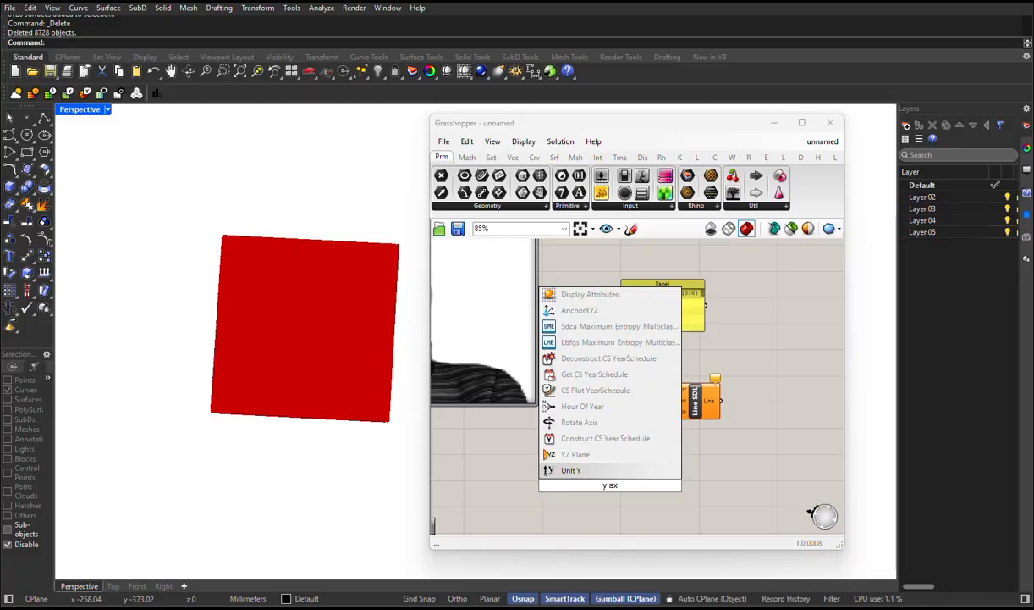
{"action": "key", "text": "Return"}
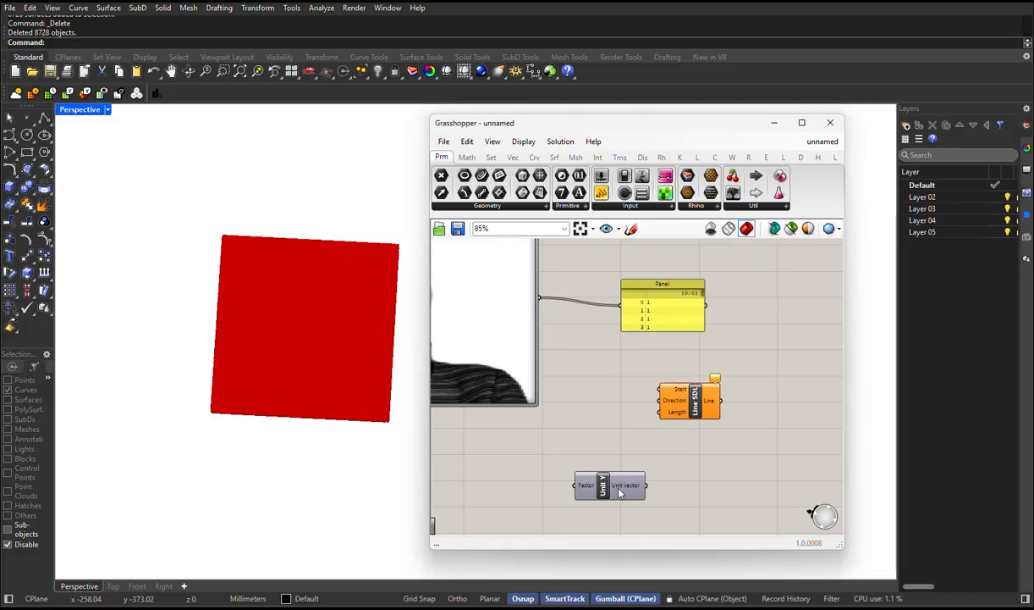
{"action": "left_click_drag", "start_coordinate": [619, 493], "coordinate": [657, 407]}
{"action": "left_click", "coordinate": [581, 460]}
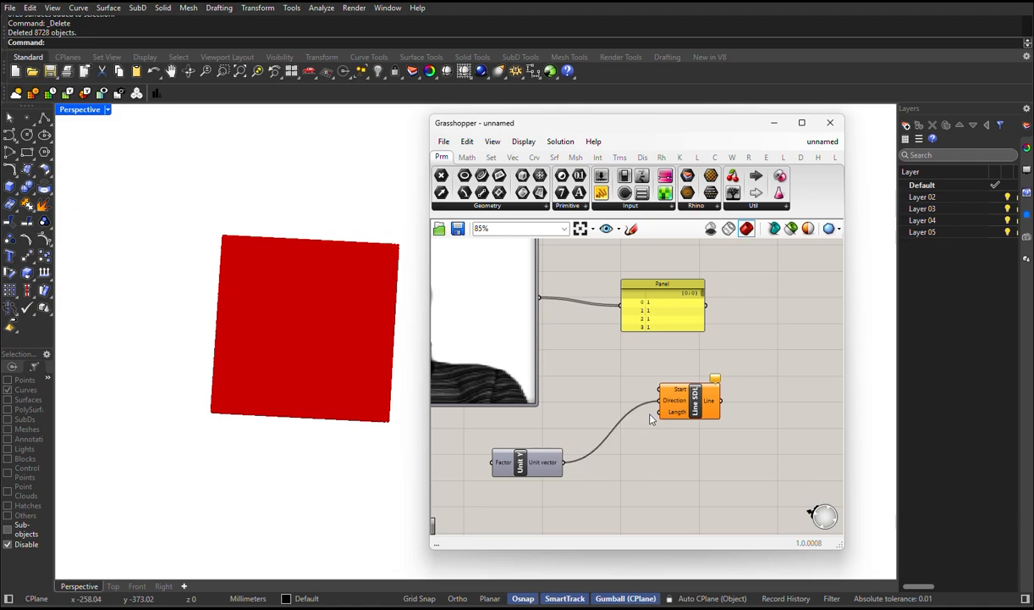
Step: Connect the Image Sampler output to Line SDL's Length input and the Construct Point output to its Start input
{"action": "scroll", "coordinate": [649, 416], "scroll_direction": "down", "scroll_amount": 3}
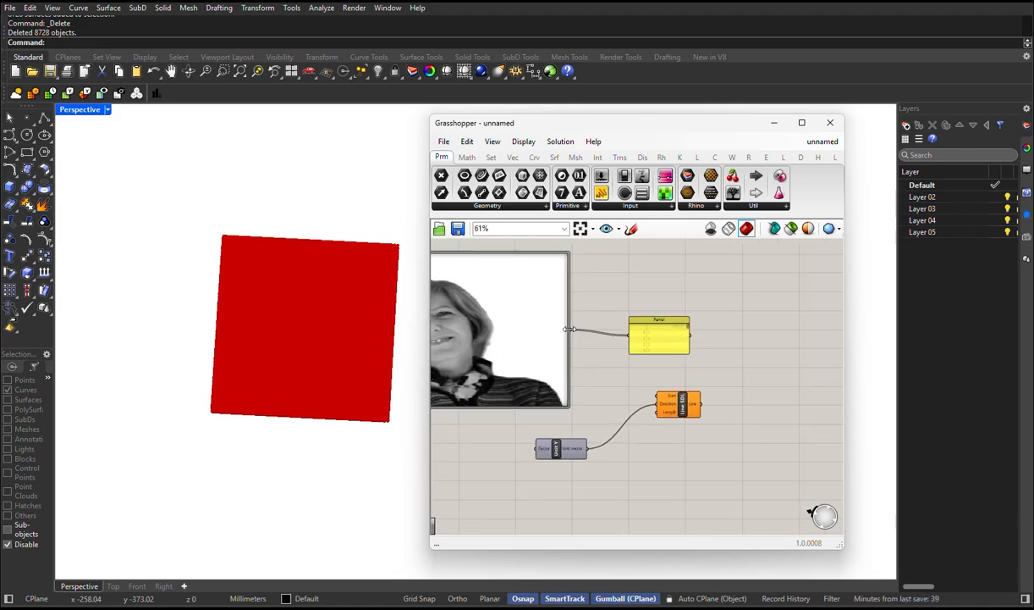
{"action": "left_click_drag", "start_coordinate": [574, 333], "coordinate": [657, 412]}
{"action": "scroll", "coordinate": [634, 442], "scroll_direction": "down", "scroll_amount": 2}
{"action": "right_click_drag", "start_coordinate": [530, 459], "coordinate": [645, 437]}
{"action": "scroll", "coordinate": [525, 440], "scroll_direction": "up", "scroll_amount": 4}
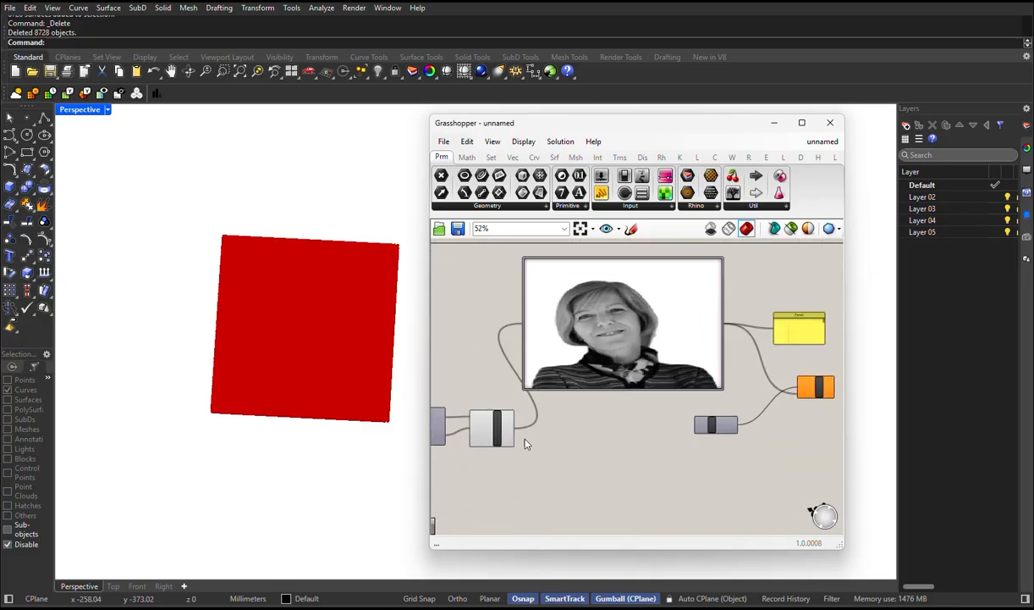
{"action": "left_click_drag", "start_coordinate": [506, 428], "coordinate": [809, 343]}
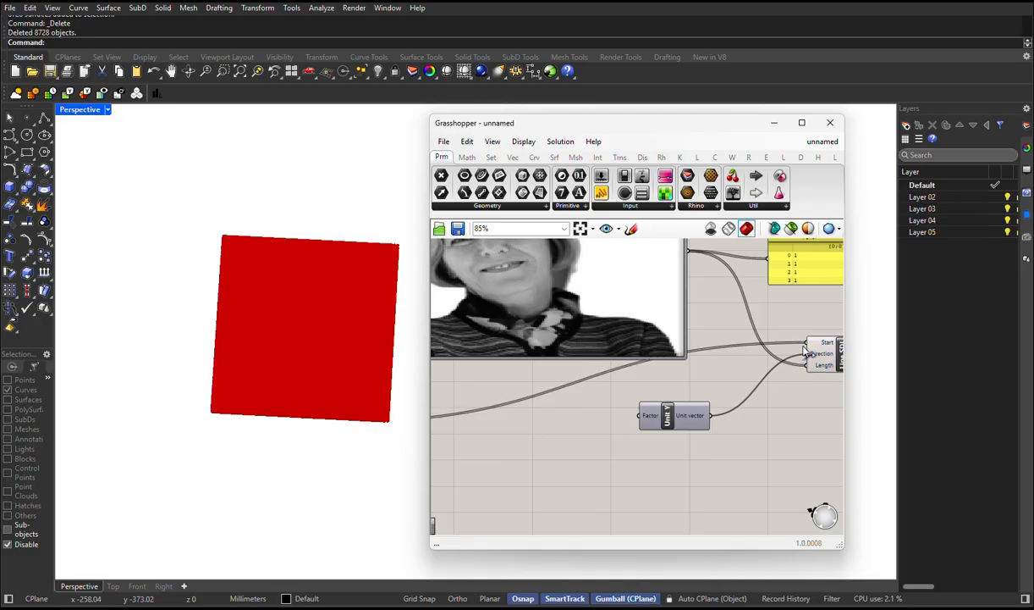
Step: Turn off the preview of the Construct Point component
{"action": "scroll", "coordinate": [345, 320], "scroll_direction": "up", "scroll_amount": 7}
{"action": "scroll", "coordinate": [654, 364], "scroll_direction": "down", "scroll_amount": 6}
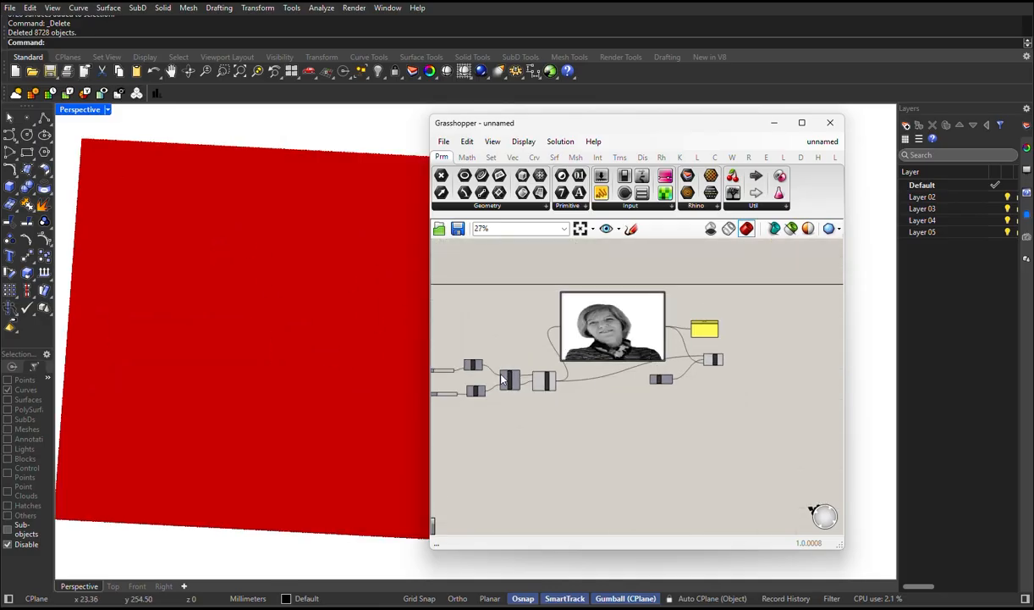
{"action": "scroll", "coordinate": [511, 376], "scroll_direction": "up", "scroll_amount": 4}
{"action": "left_click", "coordinate": [569, 386]}
{"action": "right_click", "coordinate": [570, 388]}
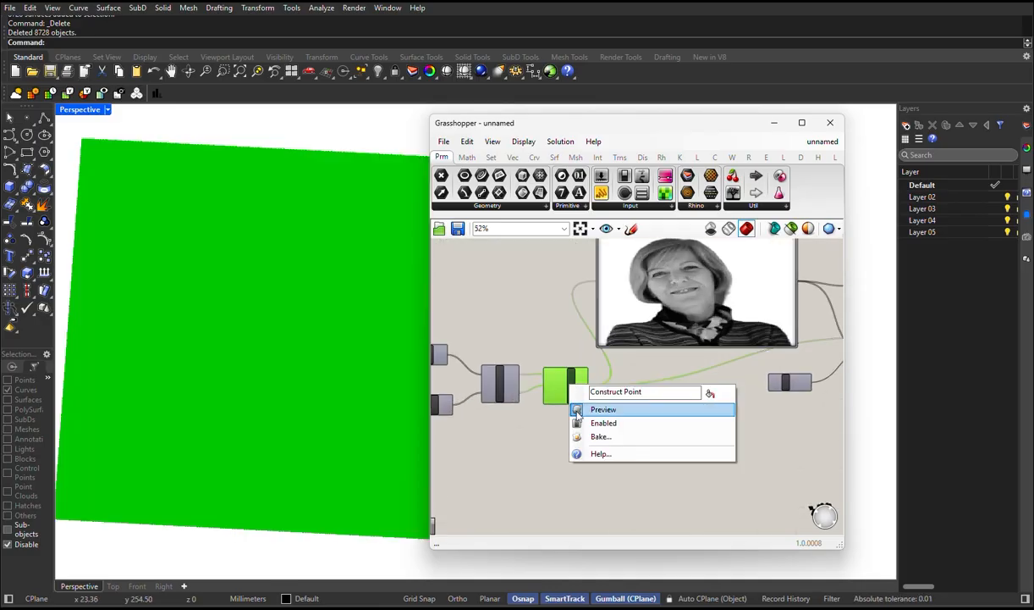
{"action": "left_click", "coordinate": [587, 408]}
Step: Examine the portrait formed by the generated lines in the Perspective viewport from near and far
{"action": "scroll", "coordinate": [286, 342], "scroll_direction": "down", "scroll_amount": 5}
{"action": "right_click_drag", "start_coordinate": [365, 367], "coordinate": [229, 364]}
{"action": "scroll", "coordinate": [302, 365], "scroll_direction": "down", "scroll_amount": 5}
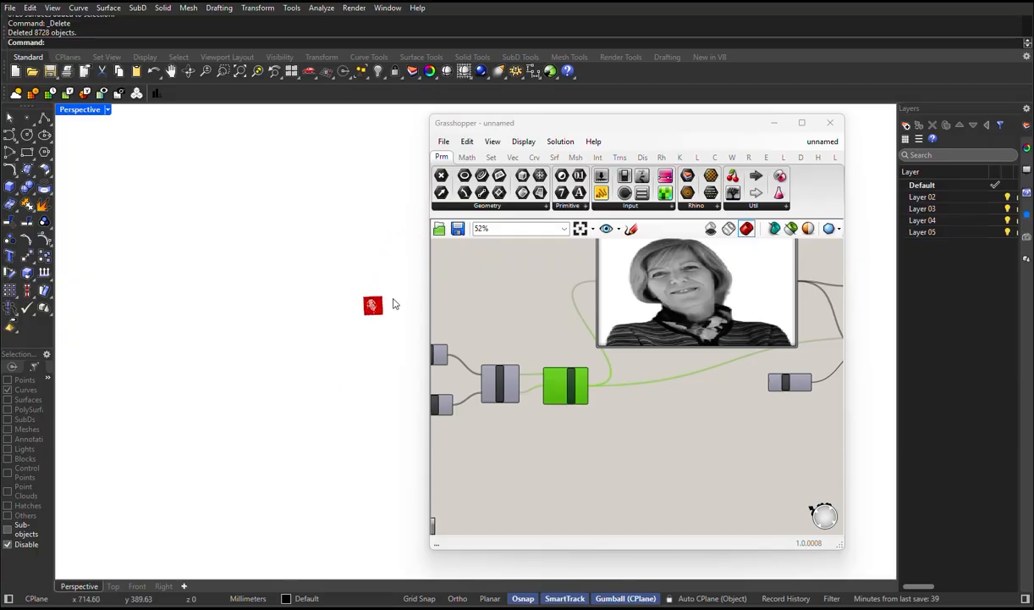
{"action": "scroll", "coordinate": [381, 302], "scroll_direction": "up", "scroll_amount": 15}
{"action": "scroll", "coordinate": [297, 329], "scroll_direction": "up", "scroll_amount": 5}
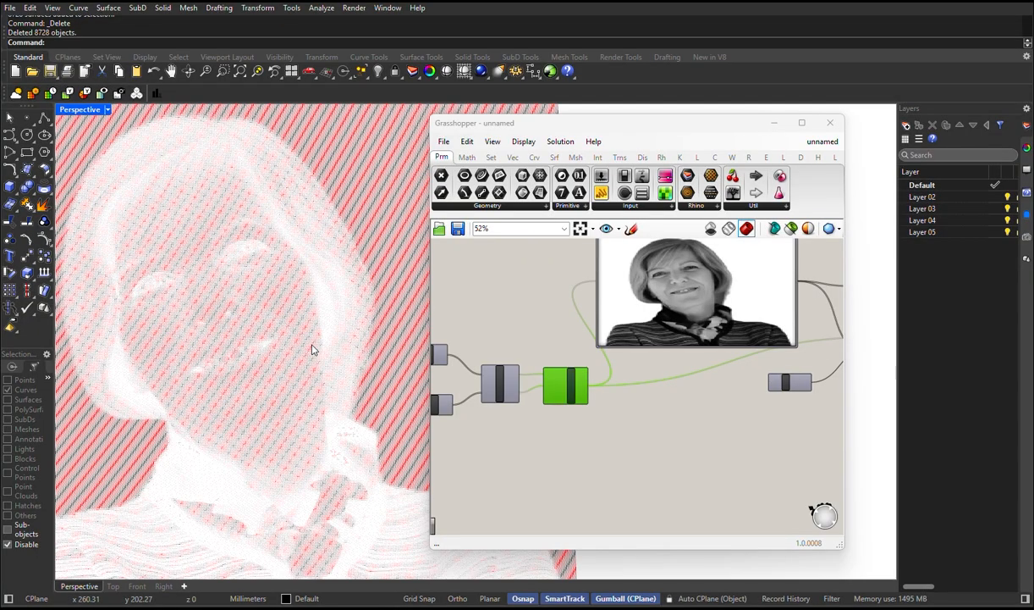
{"action": "scroll", "coordinate": [297, 329], "scroll_direction": "down", "scroll_amount": 4}
{"action": "mouse_move", "coordinate": [331, 376]}
{"action": "right_mouse_down"}
{"action": "mouse_move", "coordinate": [364, 397]}
{"action": "mouse_move", "coordinate": [321, 362]}
{"action": "right_mouse_up"}
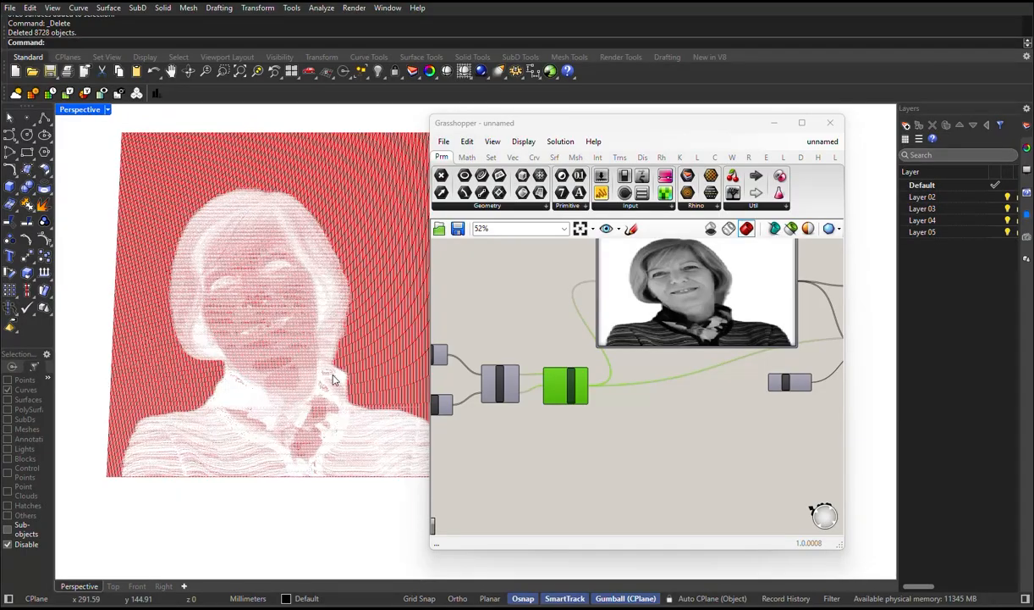
Step: Examine the whole line portrait from the Top view
{"action": "left_click", "coordinate": [113, 585]}
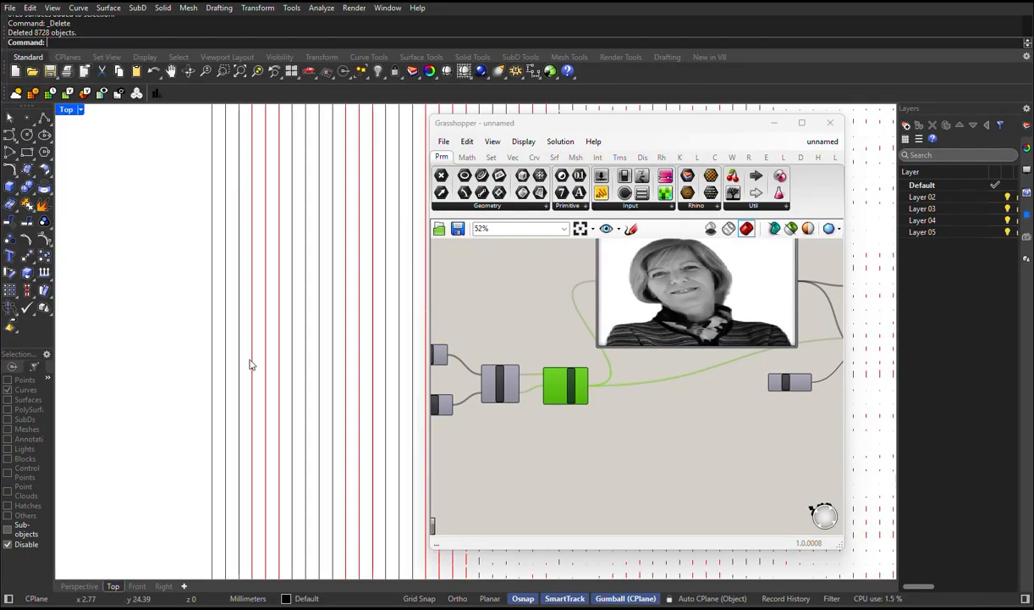
{"action": "scroll", "coordinate": [250, 363], "scroll_direction": "down", "scroll_amount": 6}
{"action": "scroll", "coordinate": [255, 426], "scroll_direction": "up", "scroll_amount": 3}
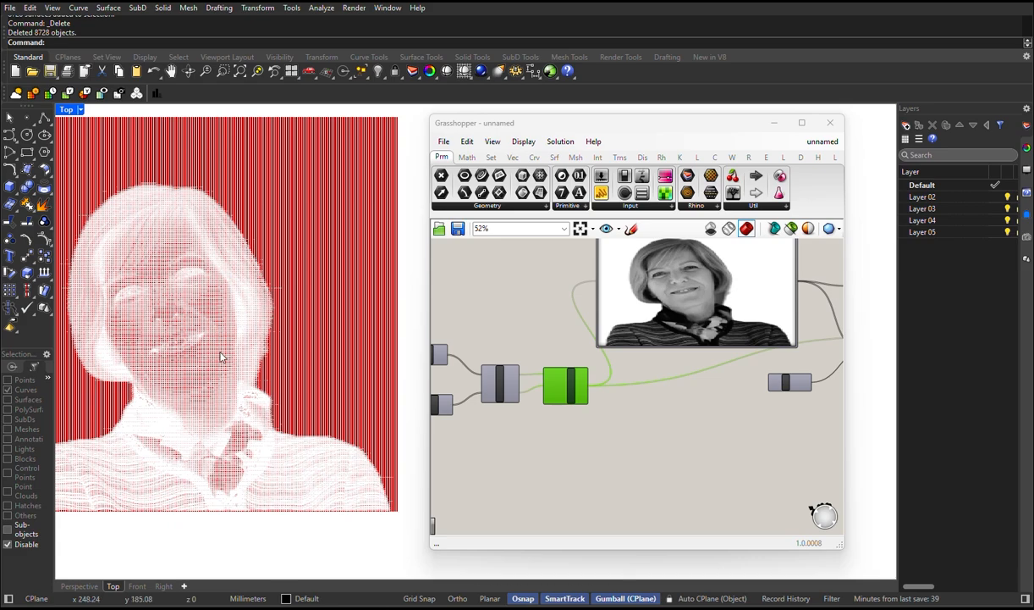
{"action": "scroll", "coordinate": [224, 356], "scroll_direction": "down", "scroll_amount": 2}
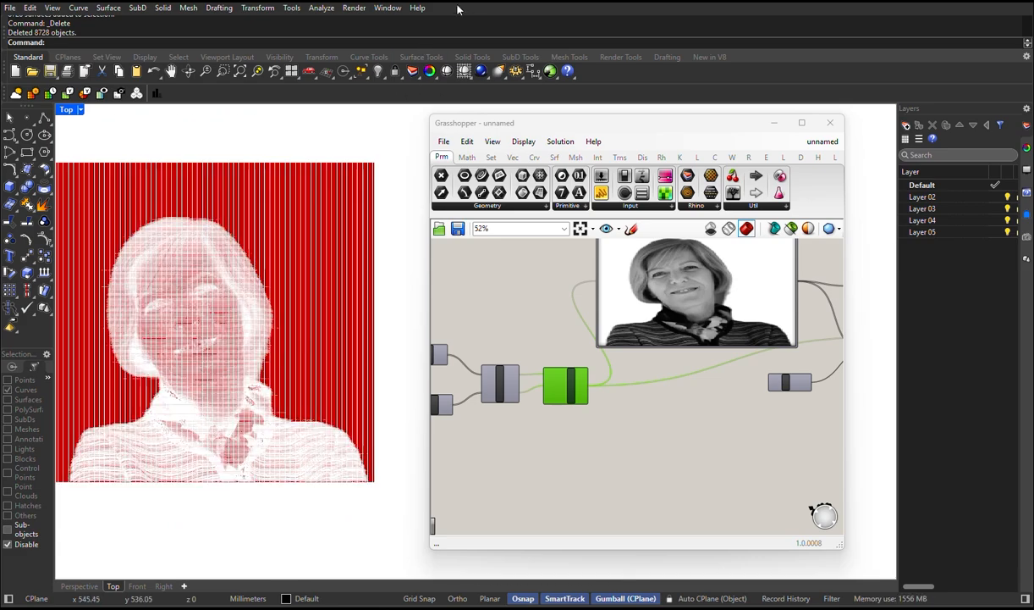
Step: Add a Partition List component and connect Line SDL's Line output to its List input
{"action": "right_click_drag", "start_coordinate": [720, 427], "coordinate": [729, 464]}
{"action": "scroll", "coordinate": [596, 441], "scroll_direction": "up", "scroll_amount": 5}
{"action": "double_click", "coordinate": [703, 400]}
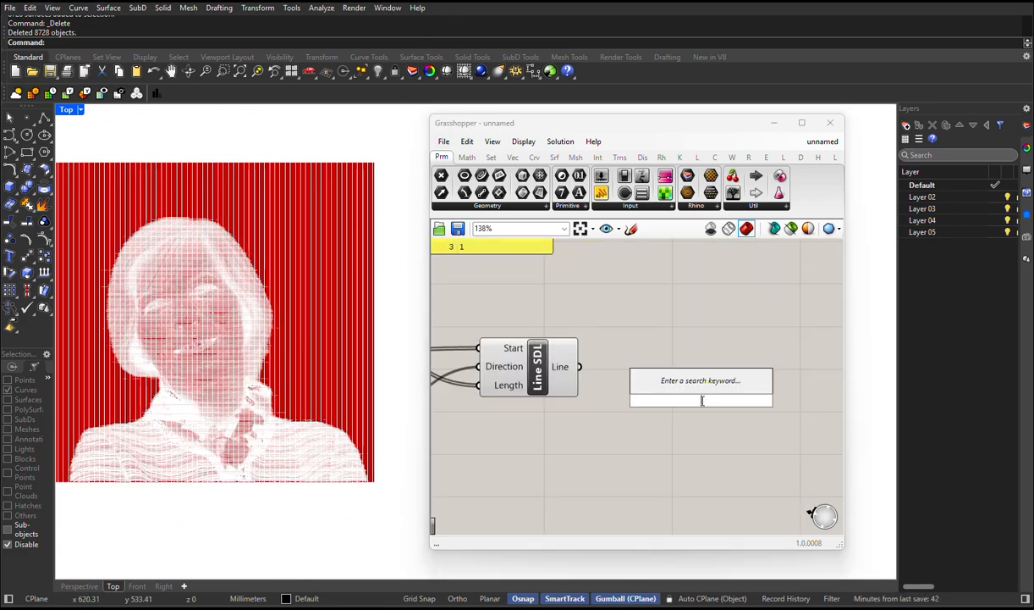
{"action": "type", "text": "par"}
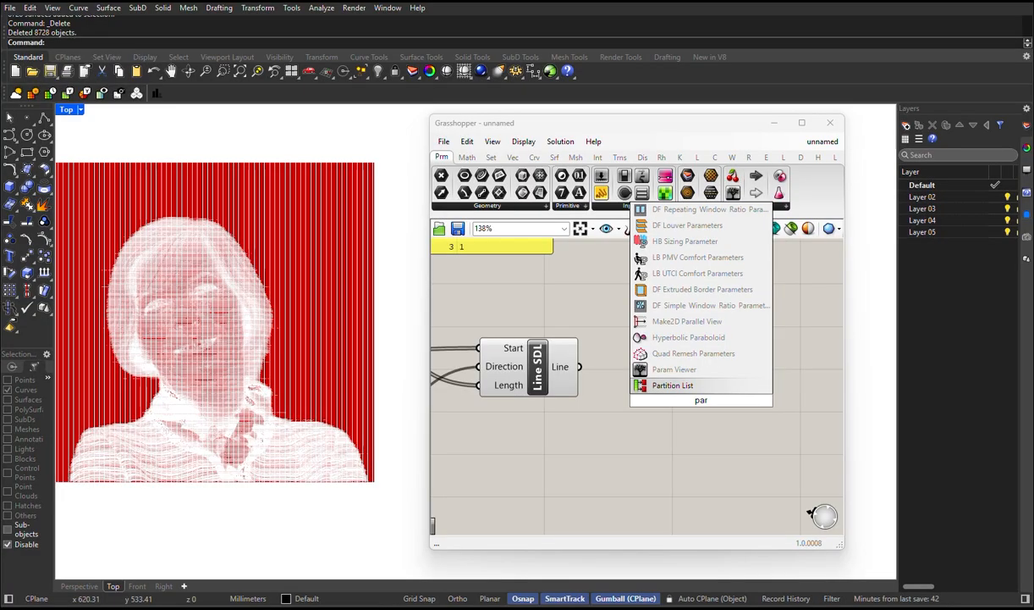
{"action": "key", "text": "Return"}
{"action": "left_click_drag", "start_coordinate": [684, 421], "coordinate": [706, 410]}
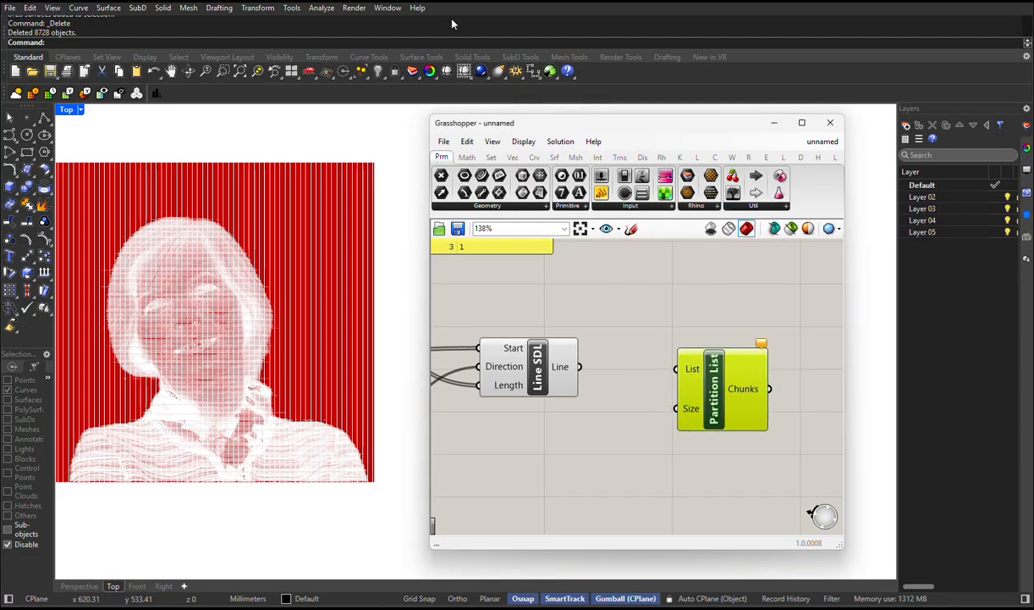
{"action": "left_click_drag", "start_coordinate": [581, 368], "coordinate": [675, 369]}
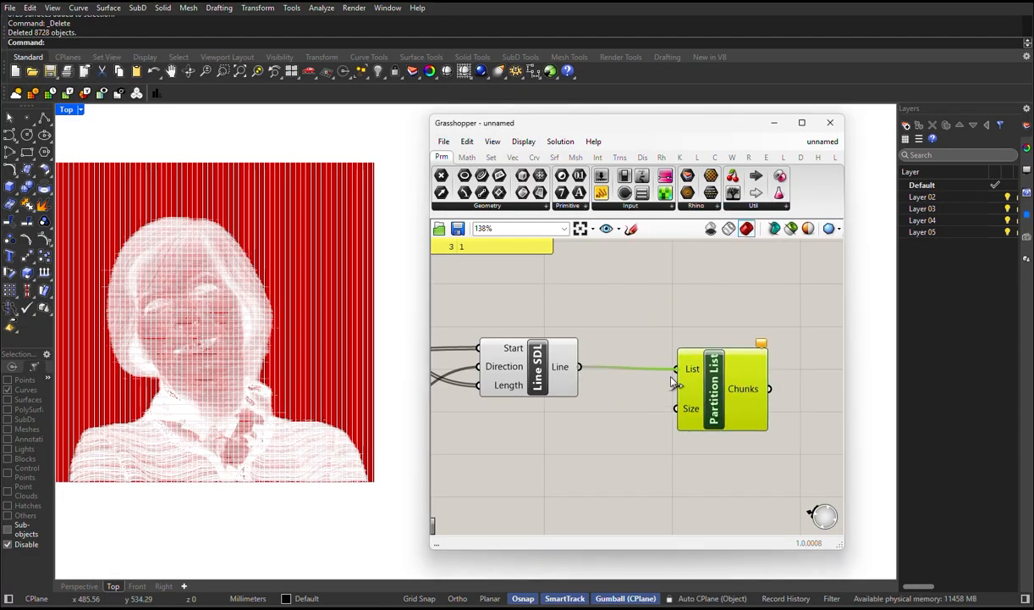
Step: Connect the number slider that drives the upper Series component's Count to Partition List's Size input
{"action": "scroll", "coordinate": [617, 380], "scroll_direction": "down", "scroll_amount": 8}
{"action": "scroll", "coordinate": [534, 368], "scroll_direction": "up", "scroll_amount": 4}
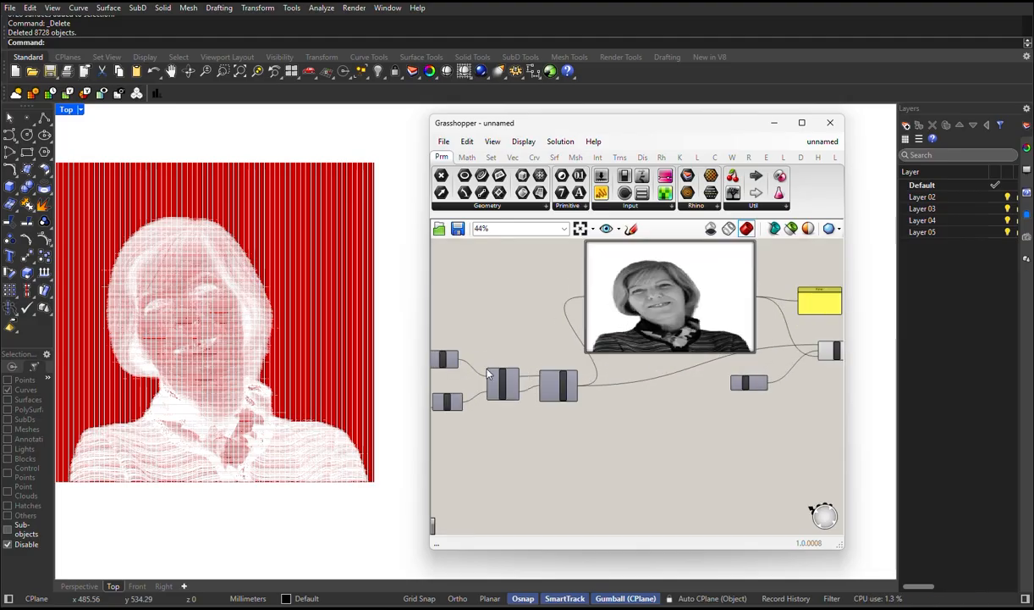
{"action": "scroll", "coordinate": [479, 362], "scroll_direction": "up", "scroll_amount": 2}
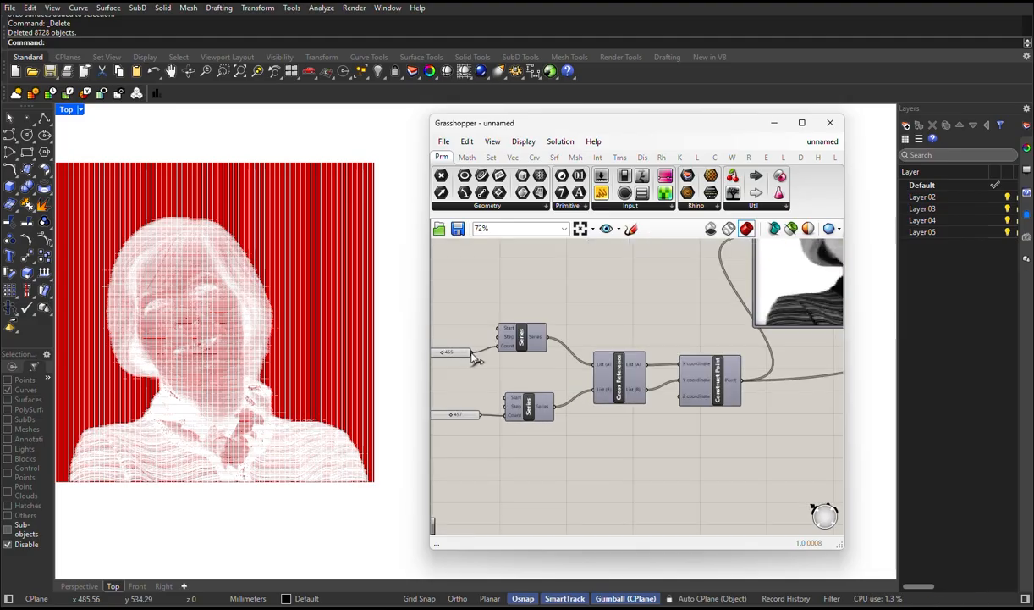
{"action": "left_click_drag", "start_coordinate": [476, 360], "coordinate": [736, 352]}
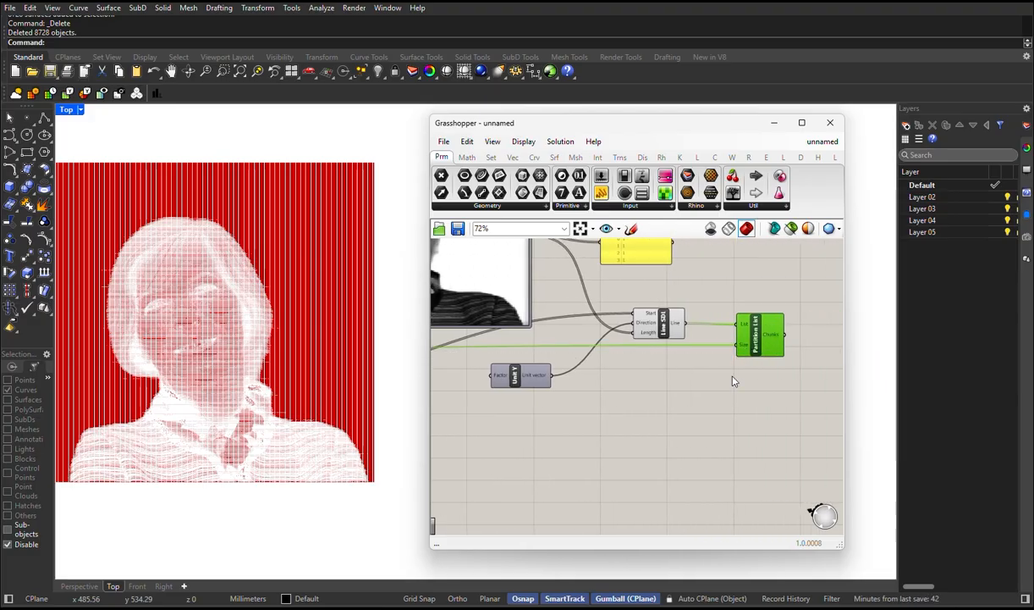
Step: Turn off the preview of Line SDL and turn on the preview of Partition List
{"action": "left_click", "coordinate": [732, 376]}
{"action": "right_click", "coordinate": [662, 318]}
{"action": "left_click", "coordinate": [669, 348]}
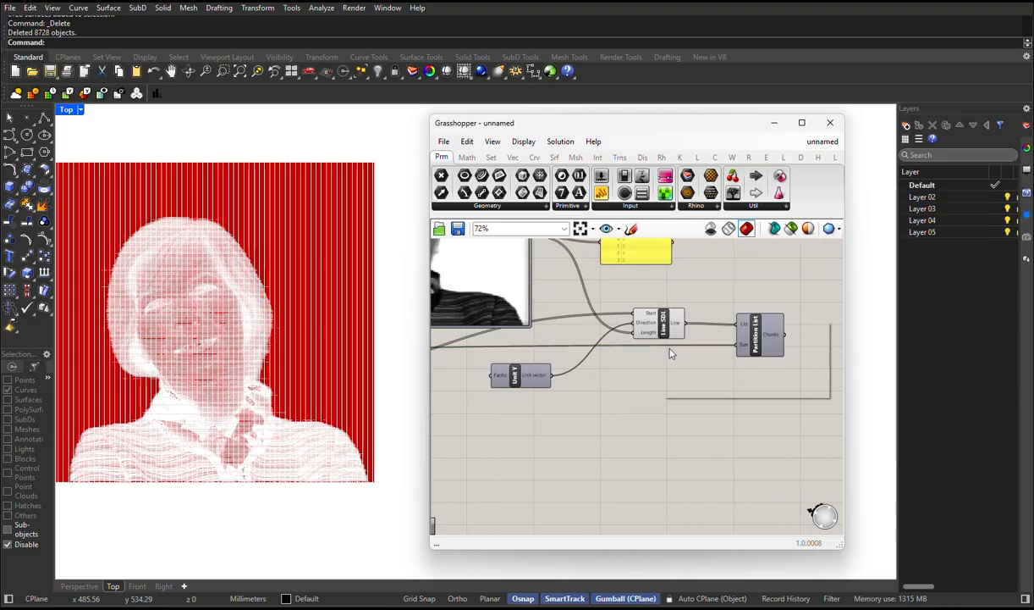
{"action": "right_click", "coordinate": [724, 326]}
{"action": "left_click", "coordinate": [733, 359]}
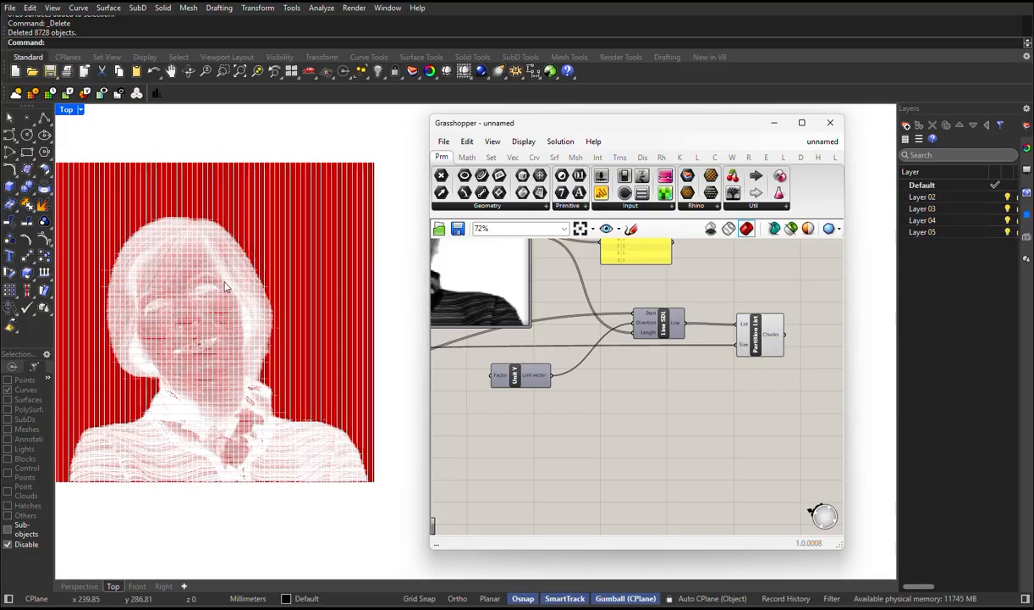
Step: Add an End Points component after Partition List
{"action": "right_click_drag", "start_coordinate": [605, 373], "coordinate": [622, 455]}
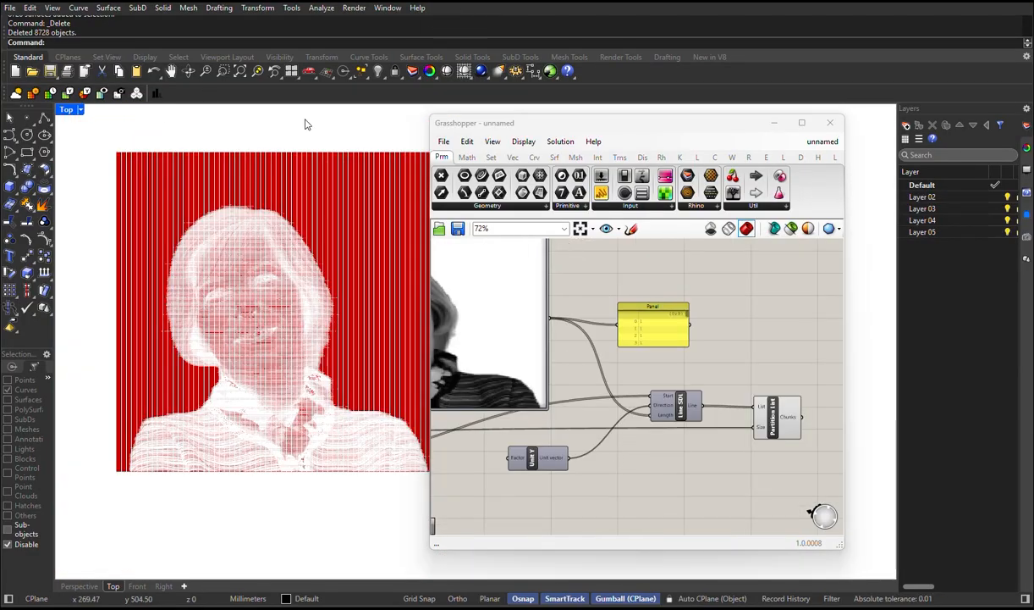
{"action": "scroll", "coordinate": [566, 447], "scroll_direction": "down", "scroll_amount": 3}
{"action": "right_click_drag", "start_coordinate": [787, 462], "coordinate": [697, 461]}
{"action": "double_click", "coordinate": [677, 461]}
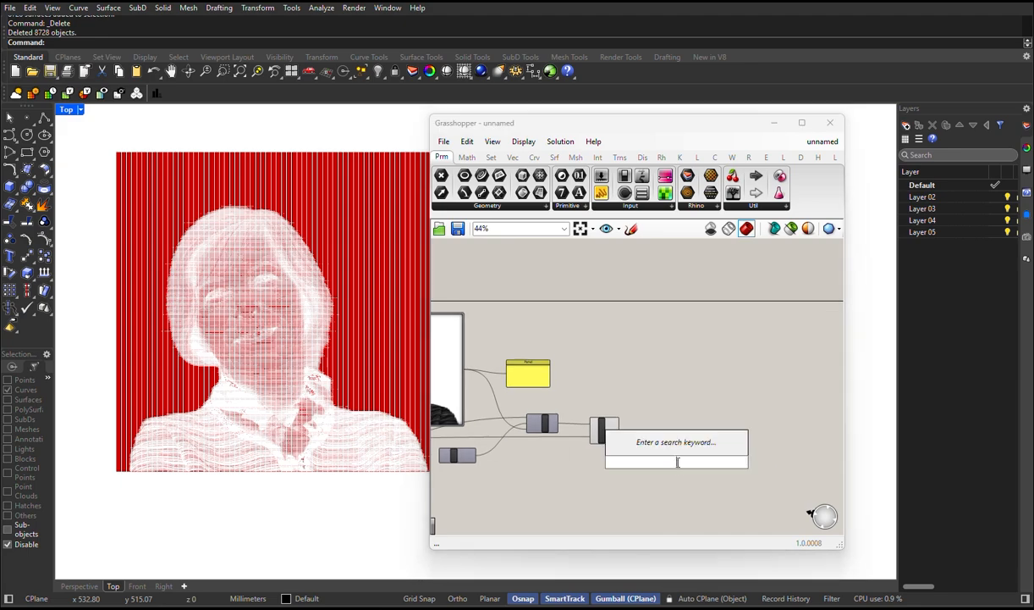
{"action": "type", "text": "6"}
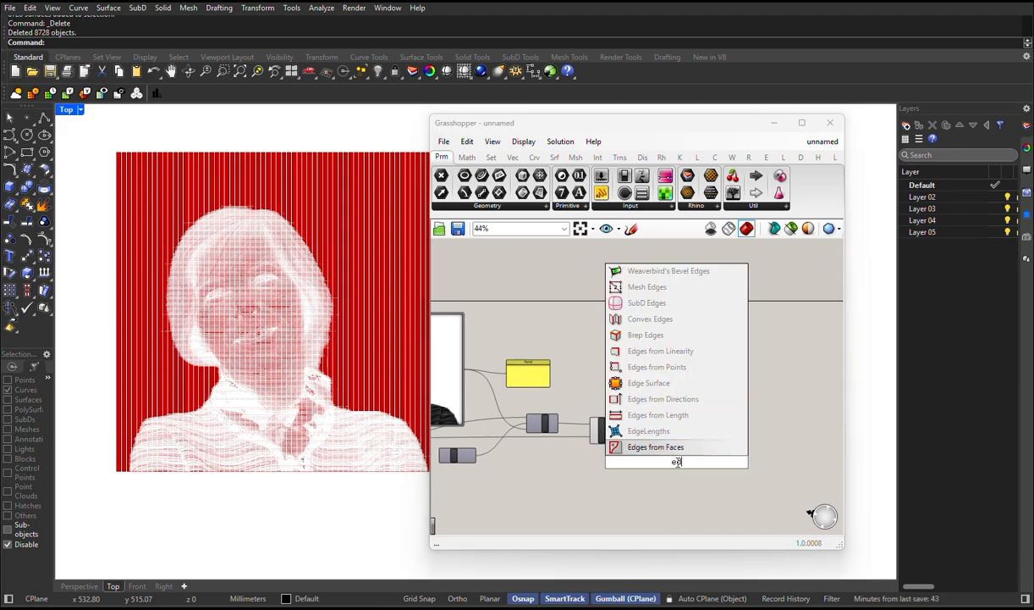
{"action": "key", "text": "BackSpace"}
{"action": "type", "text": "nd"}
{"action": "left_click", "coordinate": [665, 447]}
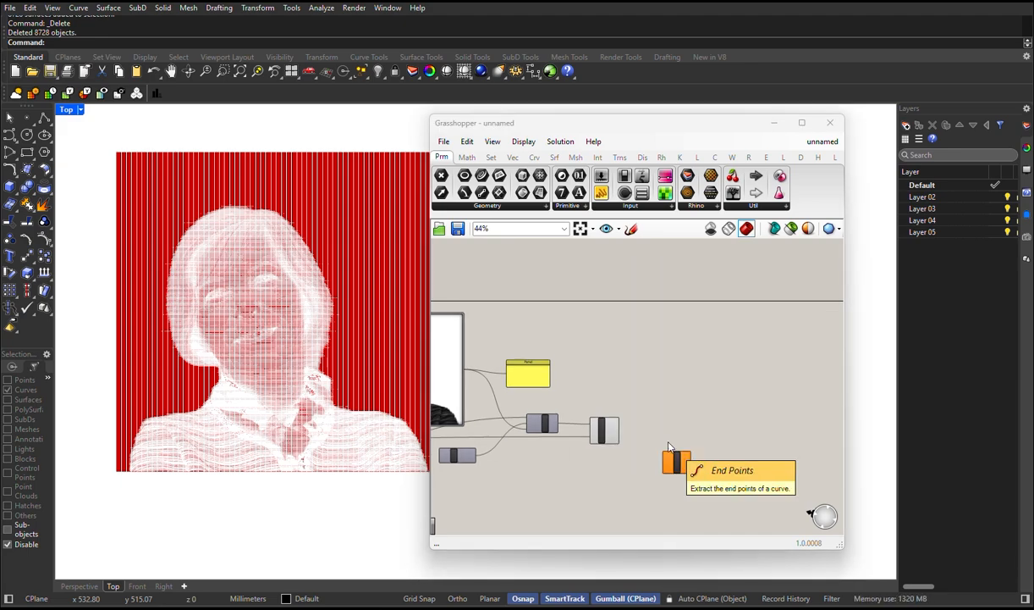
Step: Turn off the Partition List preview and turn the Line SDL preview back on
{"action": "right_click_drag", "start_coordinate": [622, 447], "coordinate": [591, 400]}
{"action": "right_click", "coordinate": [566, 382]}
{"action": "left_click", "coordinate": [586, 407]}
{"action": "right_click", "coordinate": [506, 378]}
{"action": "left_click", "coordinate": [504, 387]}
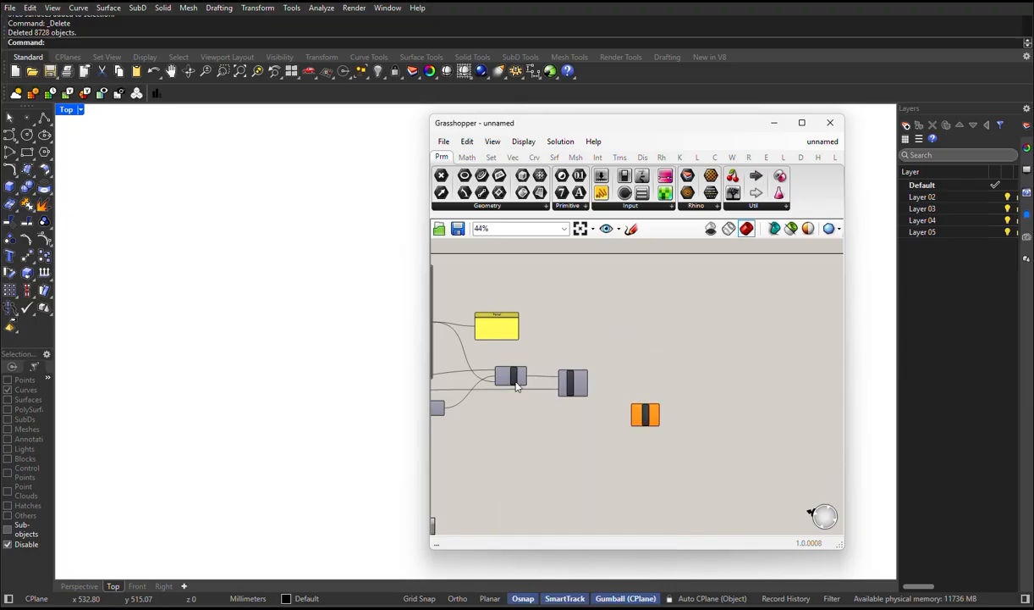
{"action": "right_click", "coordinate": [513, 379]}
{"action": "left_click", "coordinate": [531, 407]}
Step: Connect Partition List's Chunks output to the Curve input of End Points and align that component with Partition List
{"action": "scroll", "coordinate": [605, 415], "scroll_direction": "up", "scroll_amount": 2}
{"action": "left_click_drag", "start_coordinate": [576, 362], "coordinate": [668, 370]}
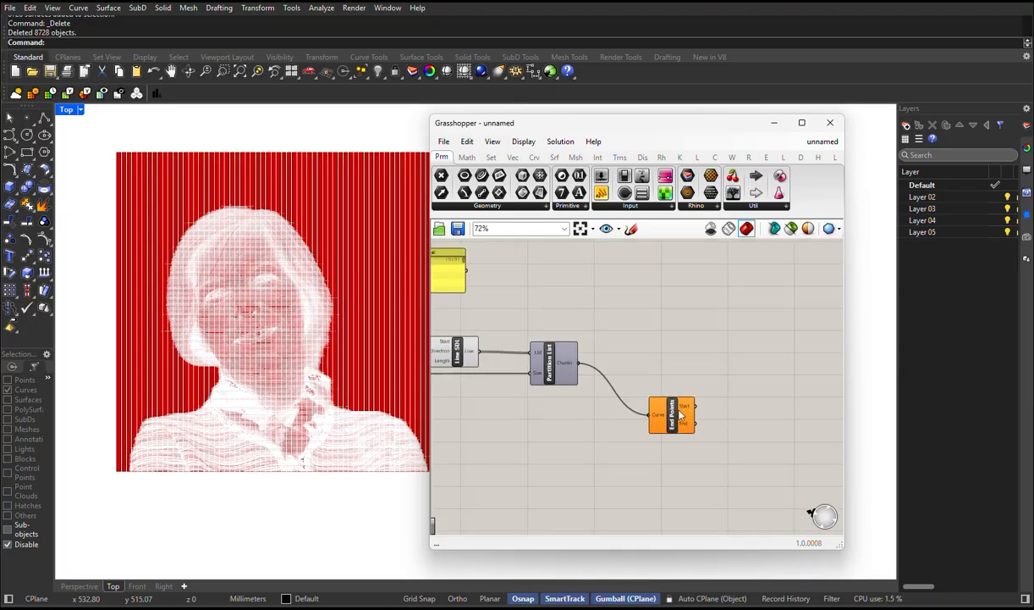
{"action": "right_click_drag", "start_coordinate": [678, 409], "coordinate": [669, 447]}
{"action": "left_click_drag", "start_coordinate": [673, 416], "coordinate": [673, 394]}
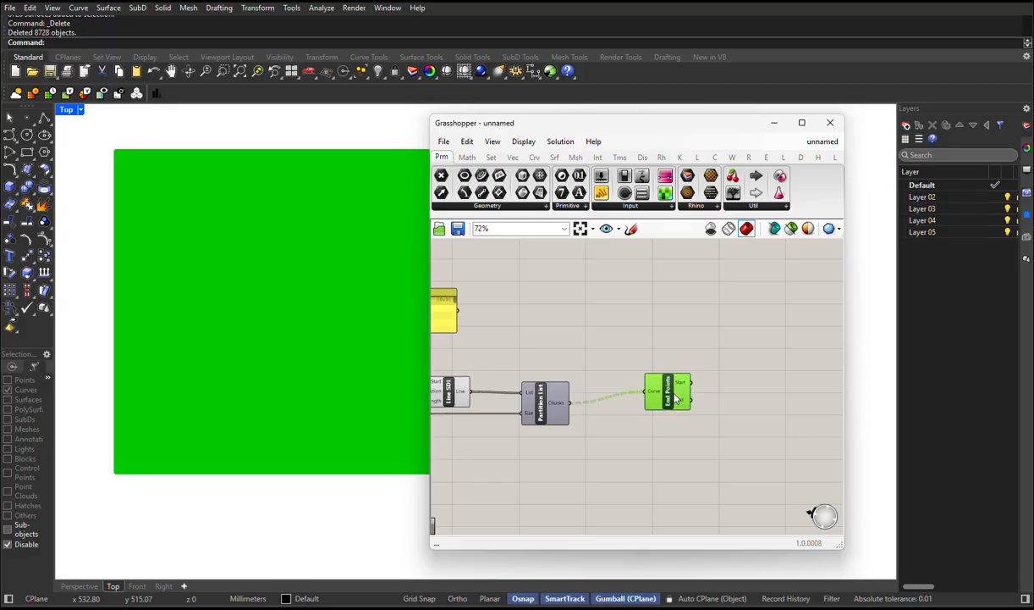
Step: Add a PolyLine component and turn off the preview of End Points
{"action": "double_click", "coordinate": [758, 413]}
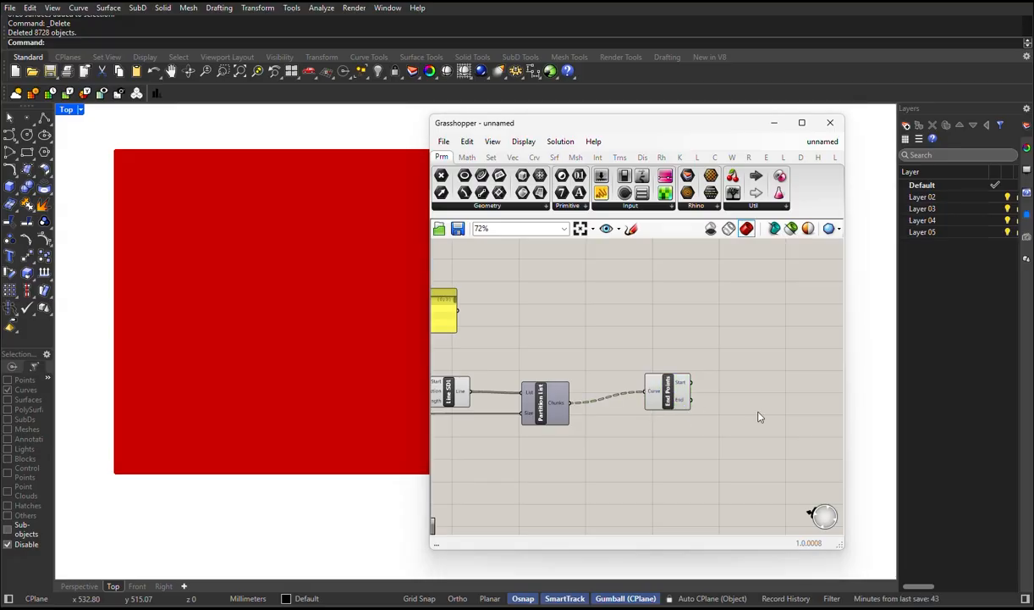
{"action": "type", "text": "po"}
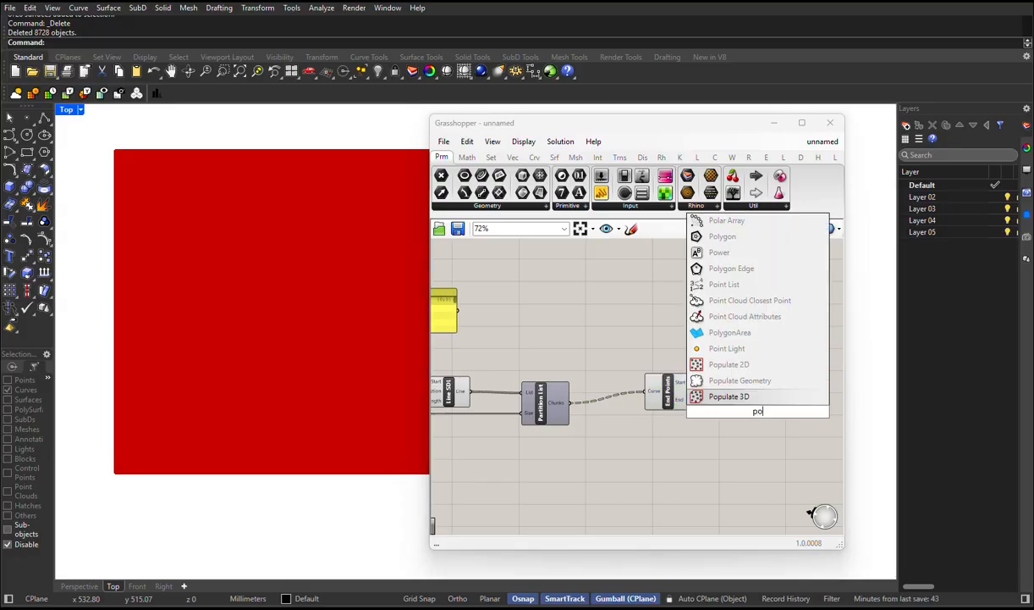
{"action": "type", "text": "ly"}
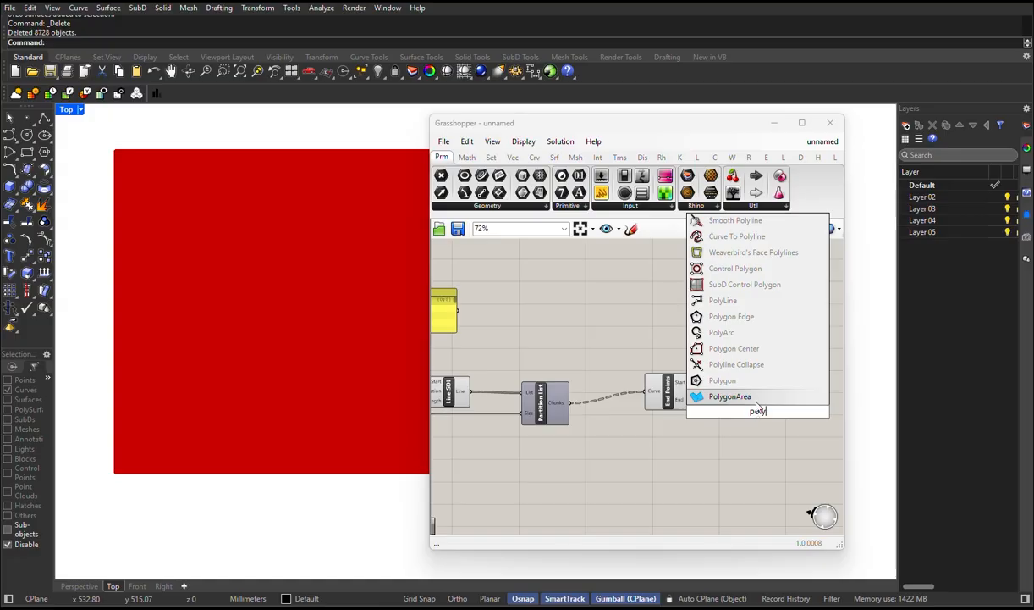
{"action": "left_click", "coordinate": [733, 307]}
{"action": "right_click", "coordinate": [651, 392]}
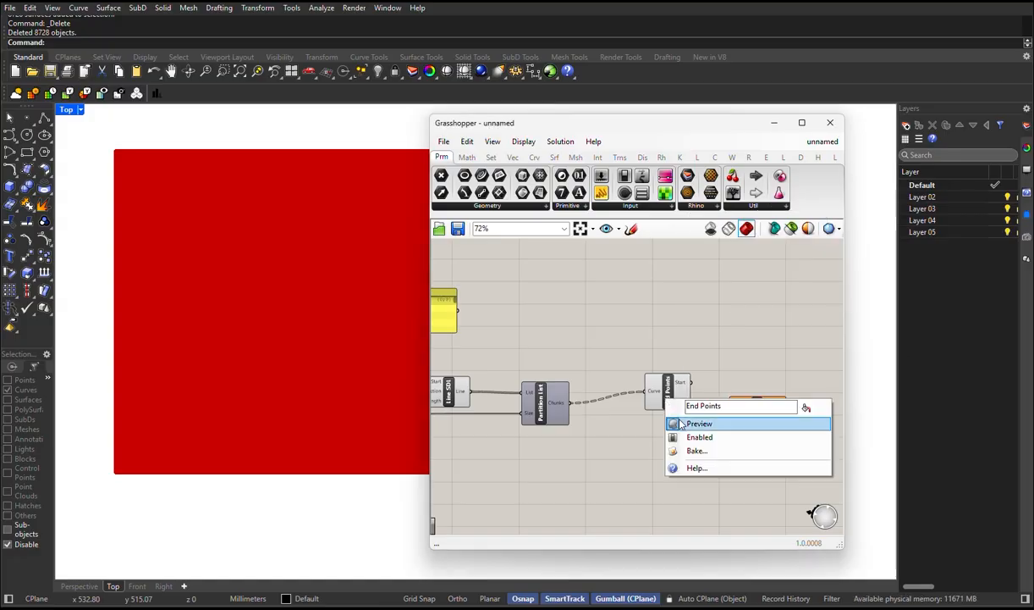
{"action": "left_click", "coordinate": [682, 423]}
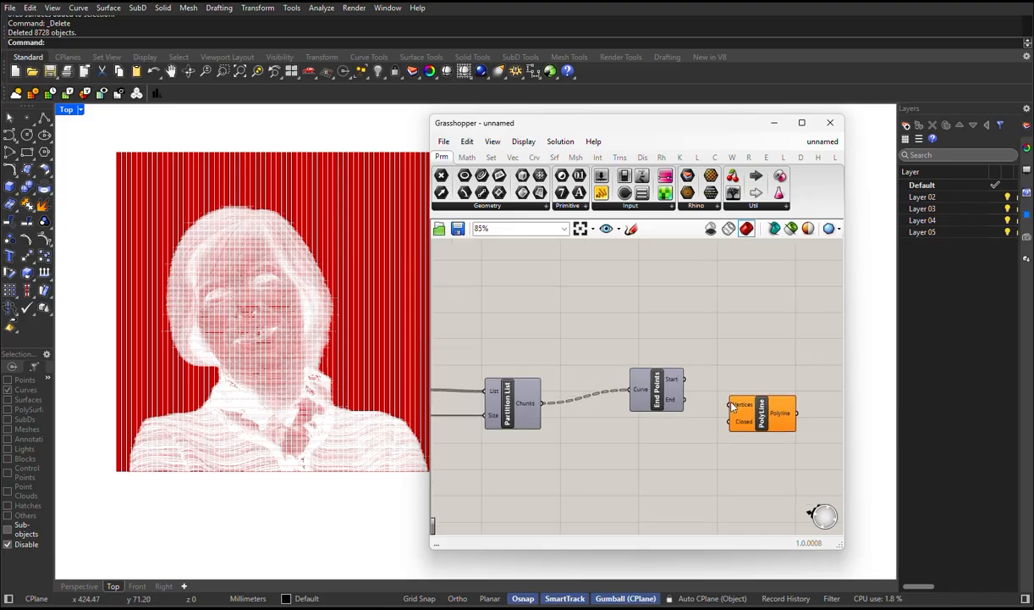
Step: Try connecting the End output of End Points to PolyLine's Vertices input, and undo that connection
{"action": "scroll", "coordinate": [724, 402], "scroll_direction": "up", "scroll_amount": 3}
{"action": "left_click_drag", "start_coordinate": [740, 426], "coordinate": [725, 379]}
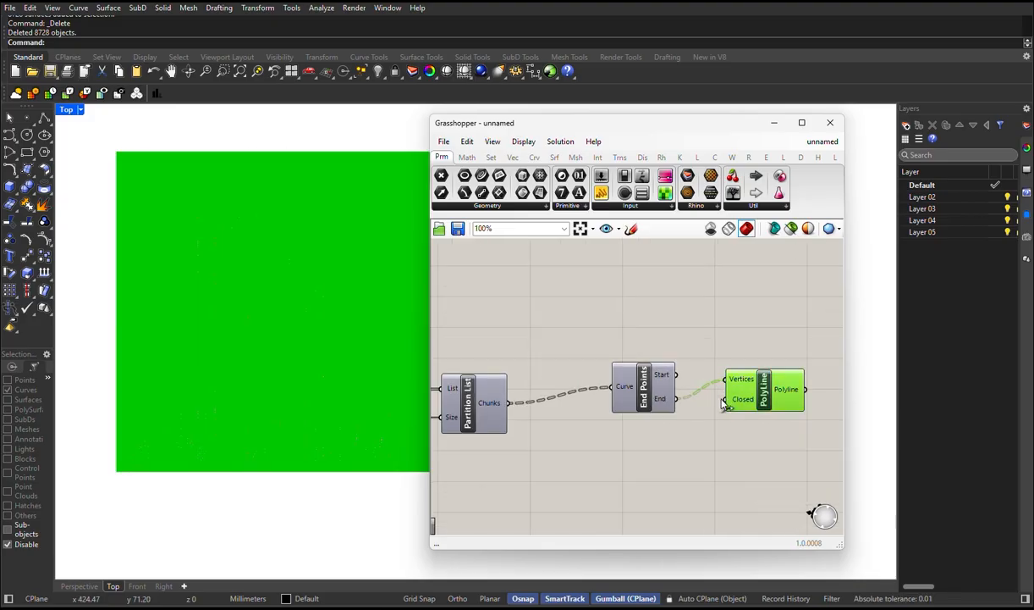
{"action": "key", "text": "ctrl+z"}
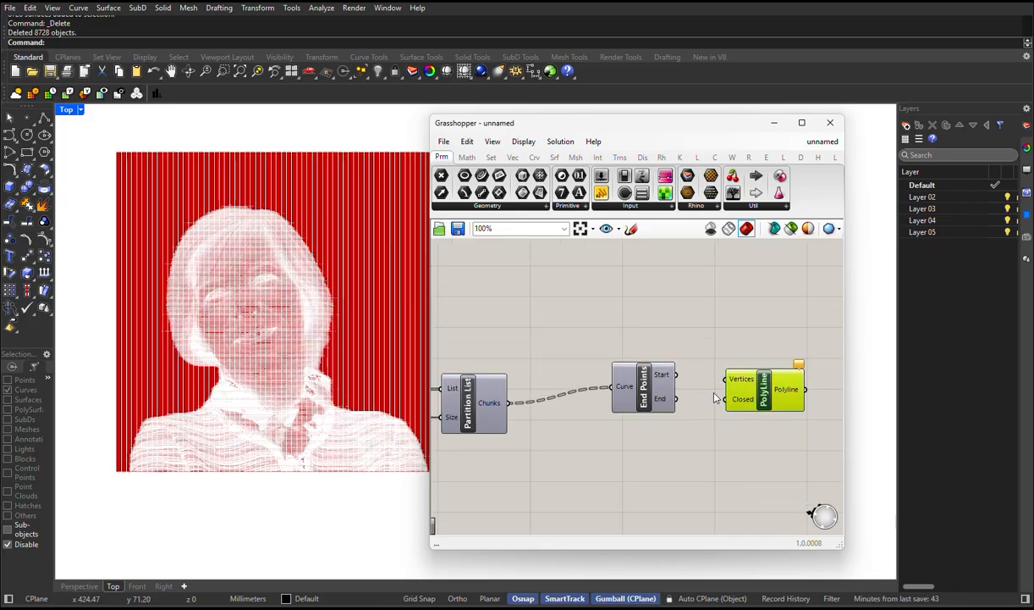
Step: Connect the Start output of End Points to PolyLine's Vertices input and turn off the Line SDL preview
{"action": "left_click", "coordinate": [463, 45]}
{"action": "left_click_drag", "start_coordinate": [678, 374], "coordinate": [728, 383]}
{"action": "left_click", "coordinate": [679, 345]}
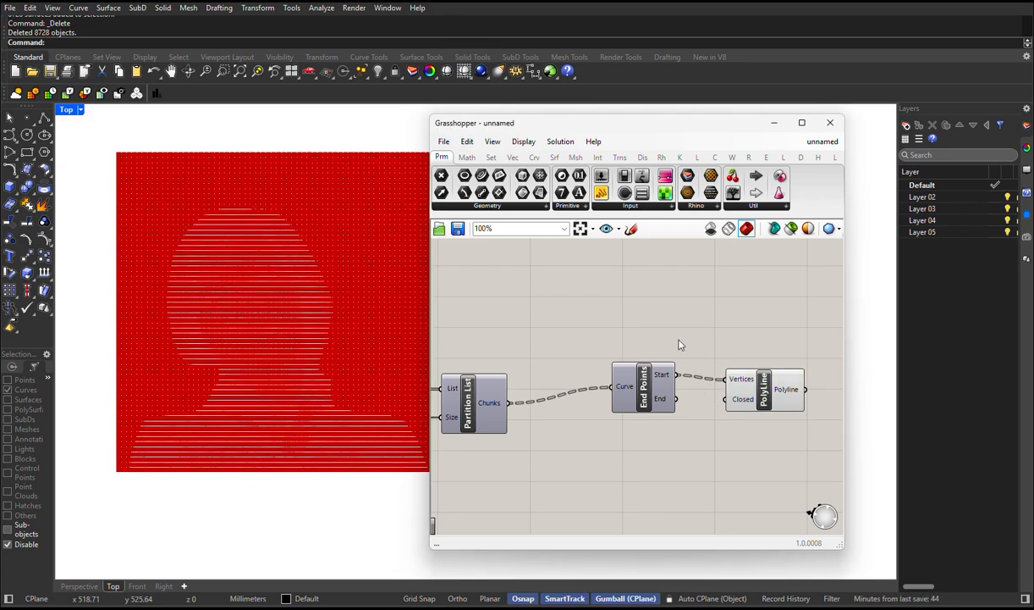
{"action": "scroll", "coordinate": [678, 342], "scroll_direction": "down", "scroll_amount": 3}
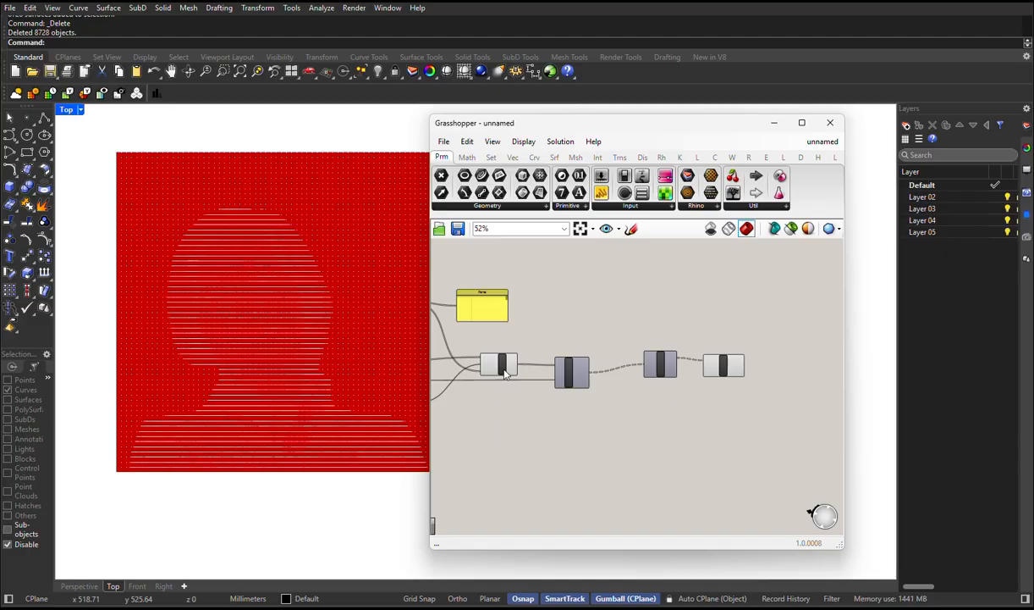
{"action": "right_click", "coordinate": [503, 372]}
{"action": "left_click", "coordinate": [521, 397]}
Step: Add a second PolyLine component below the first and connect the End output of End Points to its Vertices input
{"action": "scroll", "coordinate": [742, 336], "scroll_direction": "up", "scroll_amount": 2}
{"action": "scroll", "coordinate": [743, 337], "scroll_direction": "up", "scroll_amount": 2}
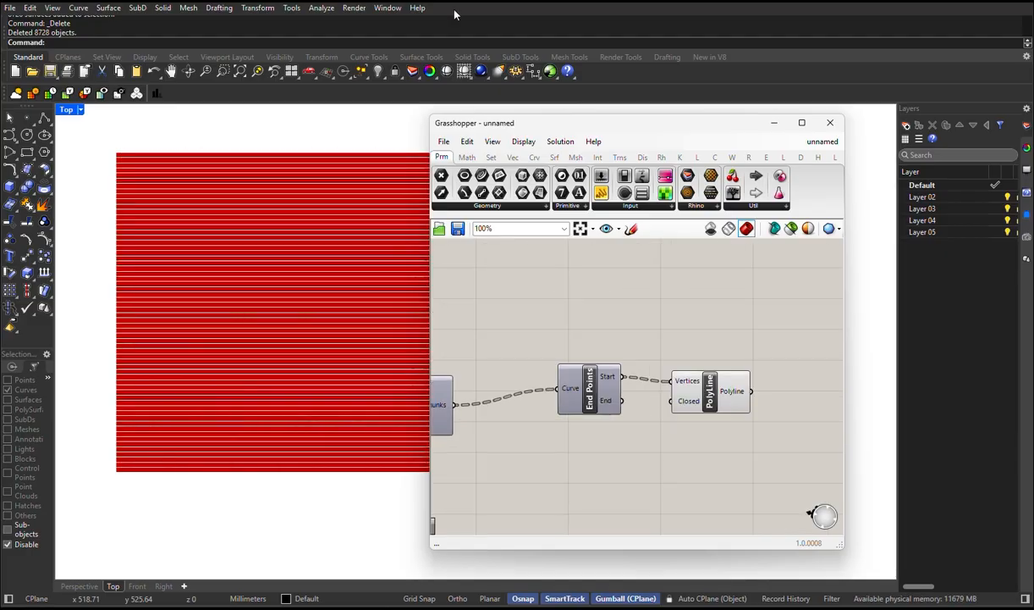
{"action": "left_click", "coordinate": [711, 402]}
{"action": "left_click_drag", "start_coordinate": [711, 402], "coordinate": [720, 348]}
{"action": "left_click", "coordinate": [702, 429]}
{"action": "double_click", "coordinate": [702, 423]}
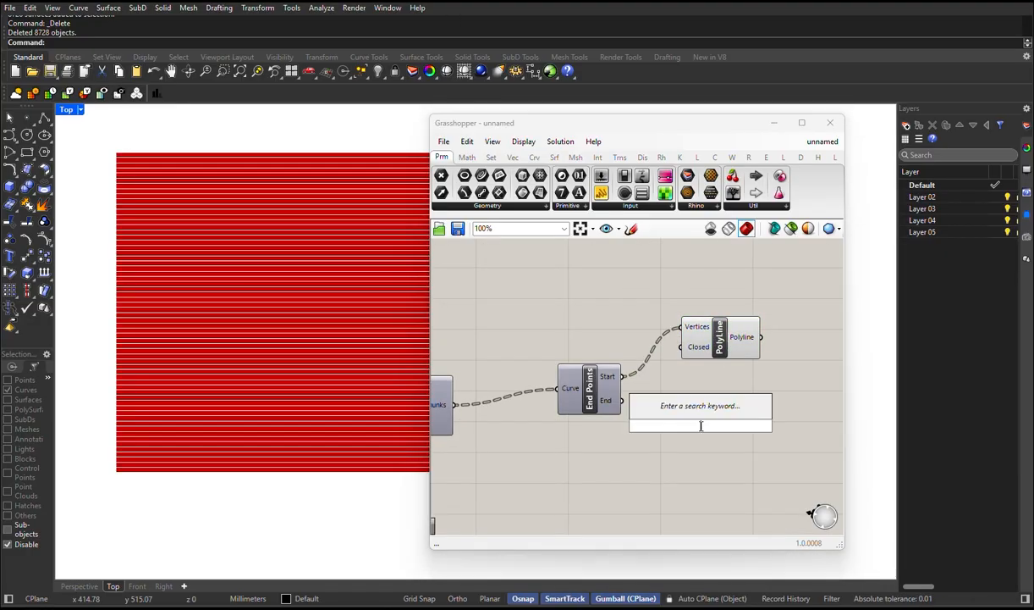
{"action": "type", "text": "pol"}
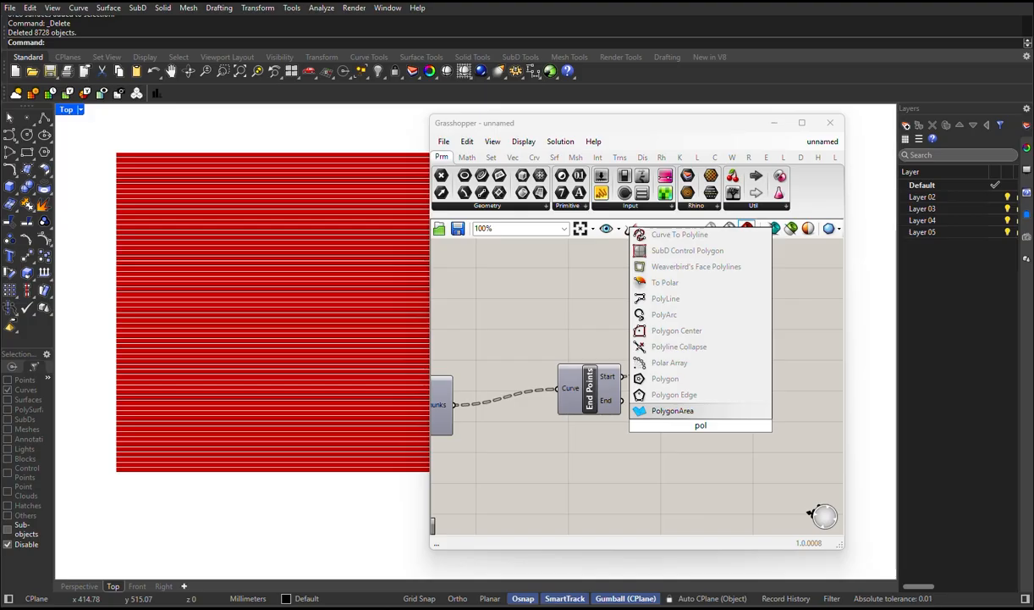
{"action": "left_click", "coordinate": [666, 298]}
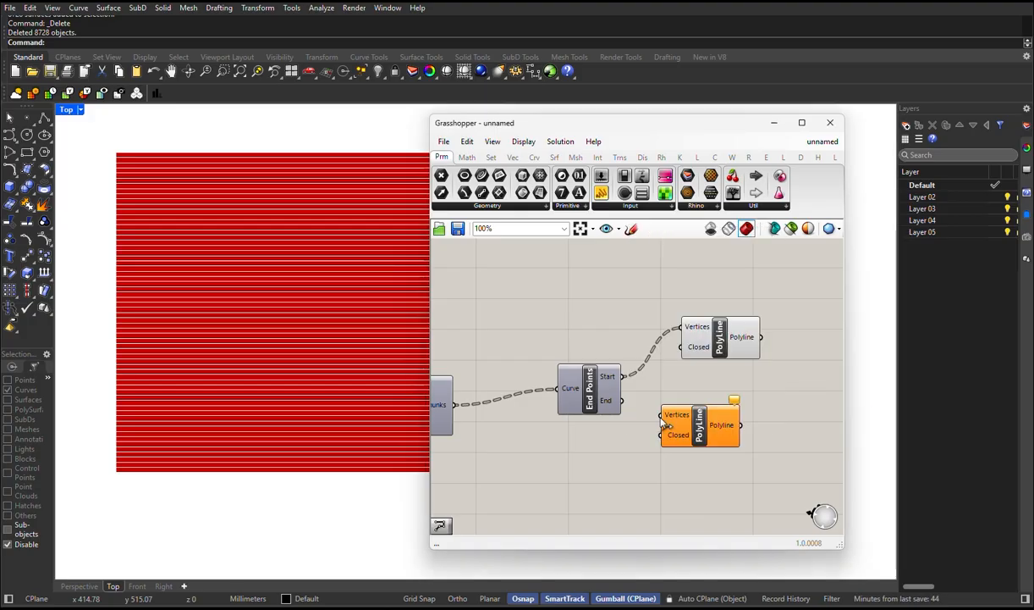
{"action": "left_click_drag", "start_coordinate": [623, 401], "coordinate": [732, 426]}
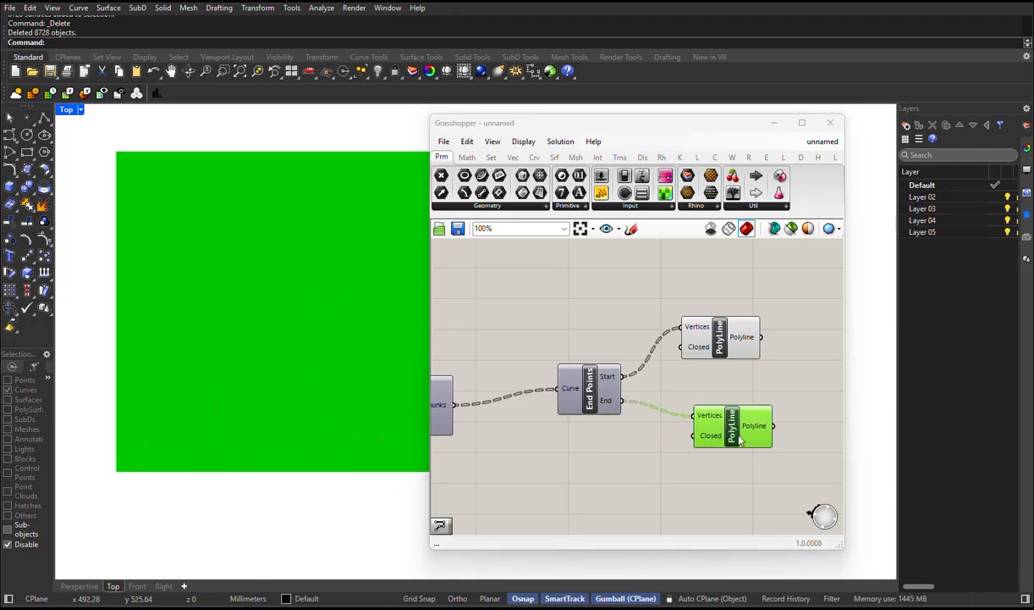
{"action": "left_click", "coordinate": [718, 479]}
Step: Add a Weave component and connect the two PolyLine outputs to its Stream 0 and Stream 1 inputs
{"action": "right_click_drag", "start_coordinate": [718, 478], "coordinate": [571, 472]}
{"action": "double_click", "coordinate": [634, 370]}
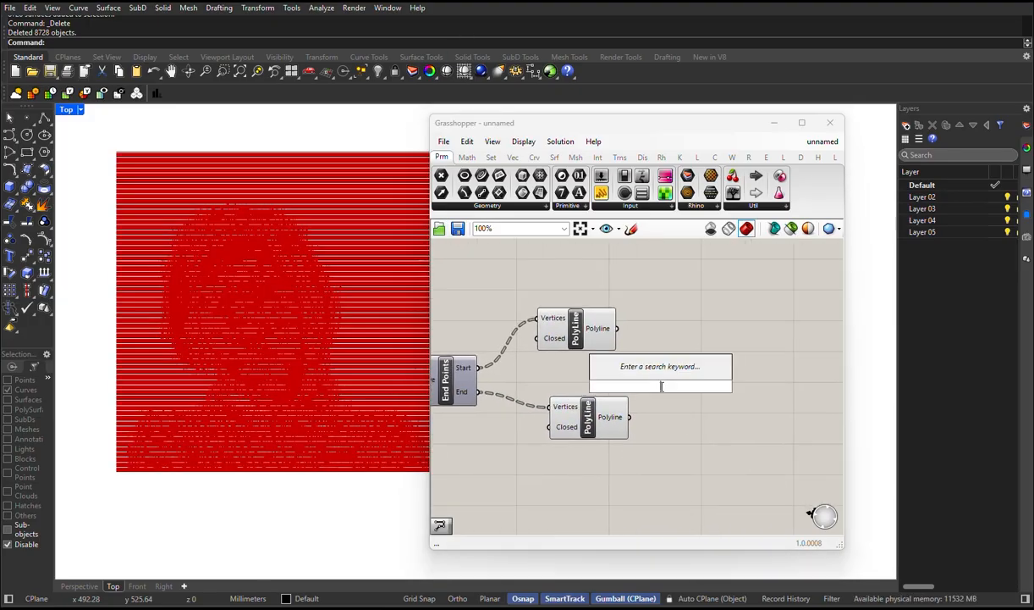
{"action": "type", "text": "we"}
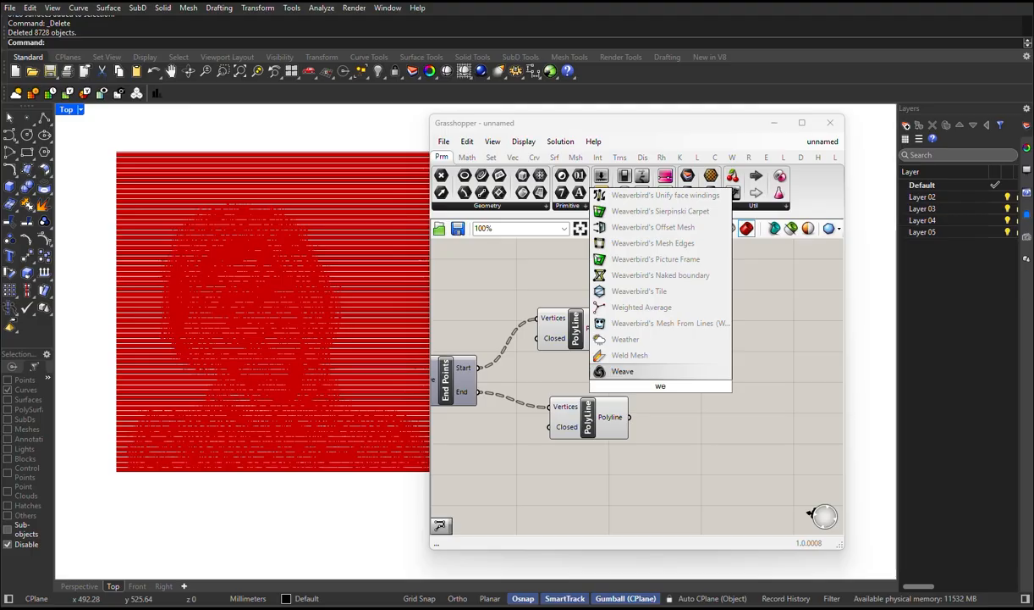
{"action": "key", "text": "Return"}
{"action": "left_click_drag", "start_coordinate": [631, 372], "coordinate": [709, 373]}
{"action": "mouse_move", "coordinate": [618, 330]}
{"action": "left_mouse_down"}
{"action": "mouse_move", "coordinate": [668, 373]}
{"action": "mouse_move", "coordinate": [630, 416]}
{"action": "left_mouse_up"}
Step: Turn off the preview of both PolyLine components and check the woven row lines over the portrait's face
{"action": "right_click", "coordinate": [580, 326]}
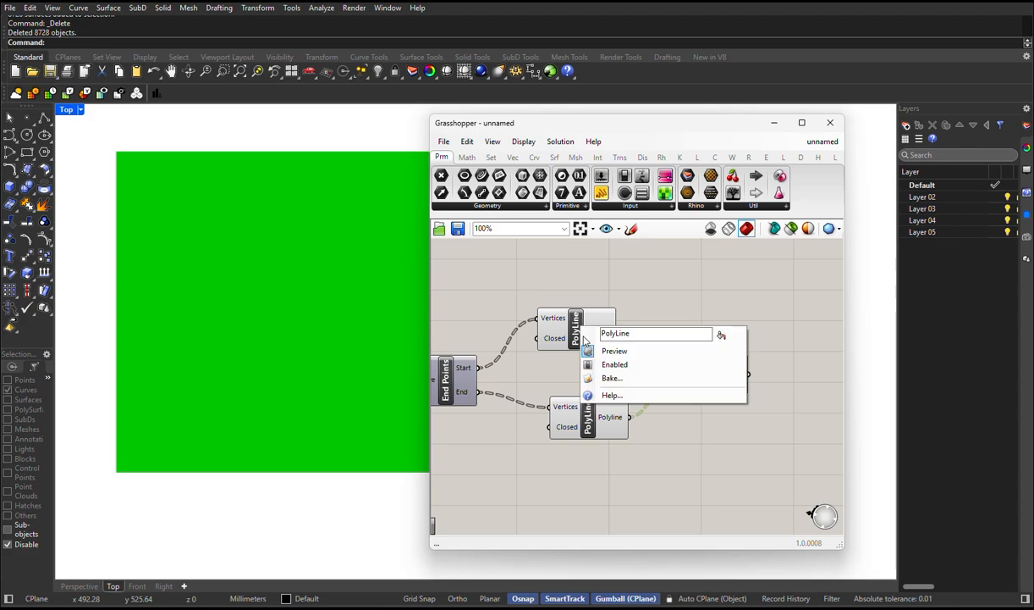
{"action": "left_click", "coordinate": [590, 350]}
{"action": "right_click", "coordinate": [561, 405]}
{"action": "left_click", "coordinate": [569, 428]}
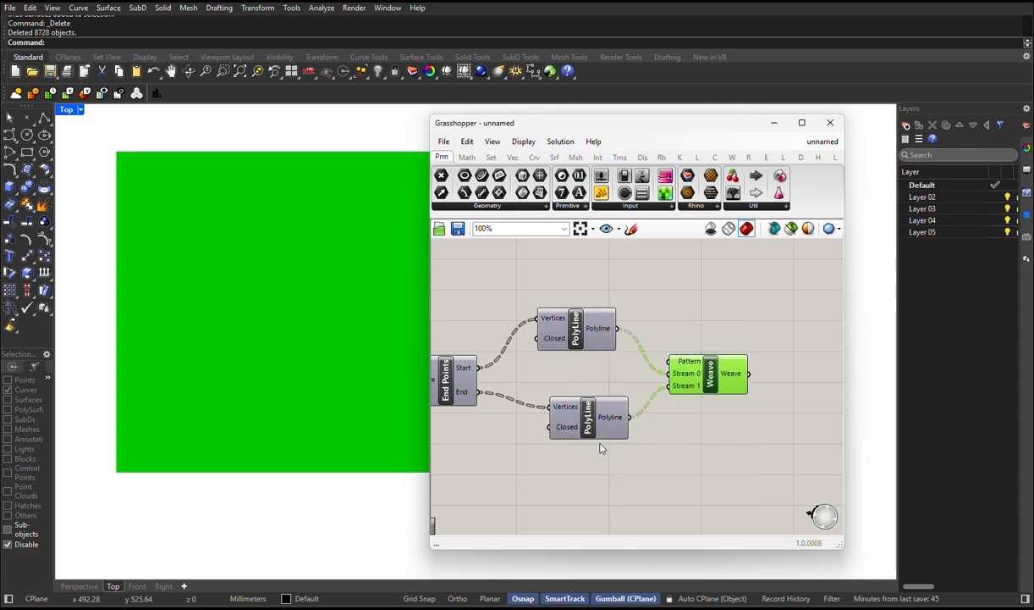
{"action": "left_click", "coordinate": [724, 452]}
{"action": "scroll", "coordinate": [277, 339], "scroll_direction": "up", "scroll_amount": 8}
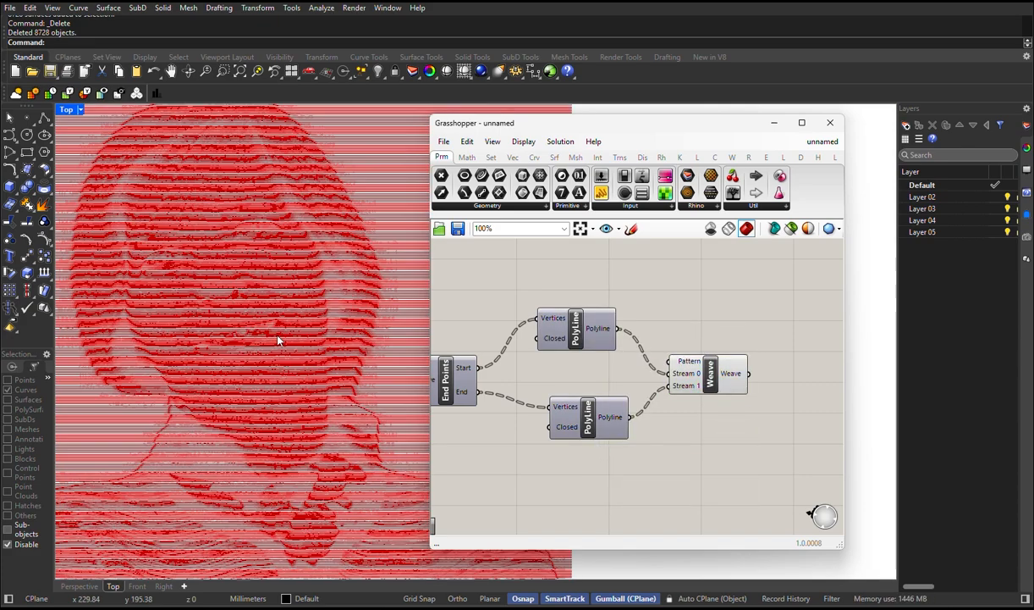
{"action": "scroll", "coordinate": [280, 340], "scroll_direction": "up", "scroll_amount": 6}
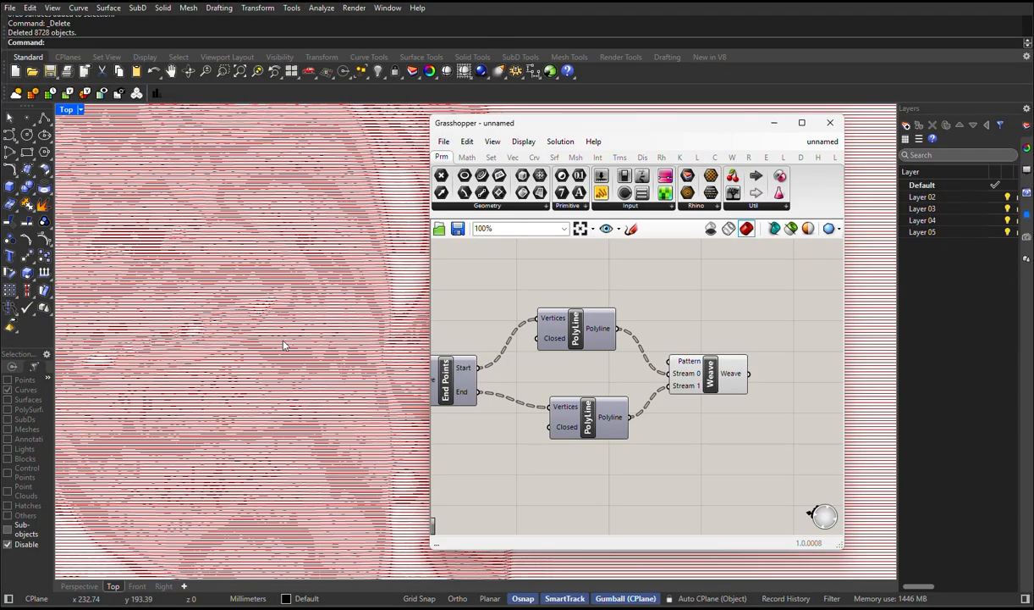
{"action": "scroll", "coordinate": [284, 345], "scroll_direction": "down", "scroll_amount": 5}
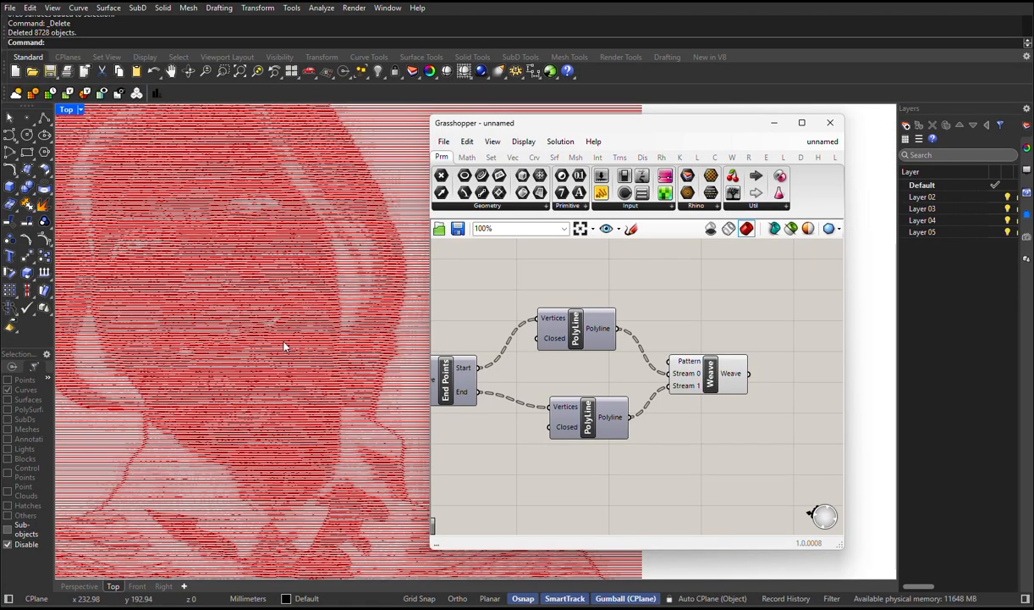
{"action": "scroll", "coordinate": [283, 346], "scroll_direction": "down", "scroll_amount": 6}
Step: Reposition Weave, add a Loft component beside it and connect the Weave output to Loft's Curves input
{"action": "mouse_move", "coordinate": [711, 381]}
{"action": "left_mouse_down"}
{"action": "mouse_move", "coordinate": [733, 379]}
{"action": "mouse_move", "coordinate": [730, 388]}
{"action": "left_mouse_up"}
{"action": "left_click", "coordinate": [659, 310]}
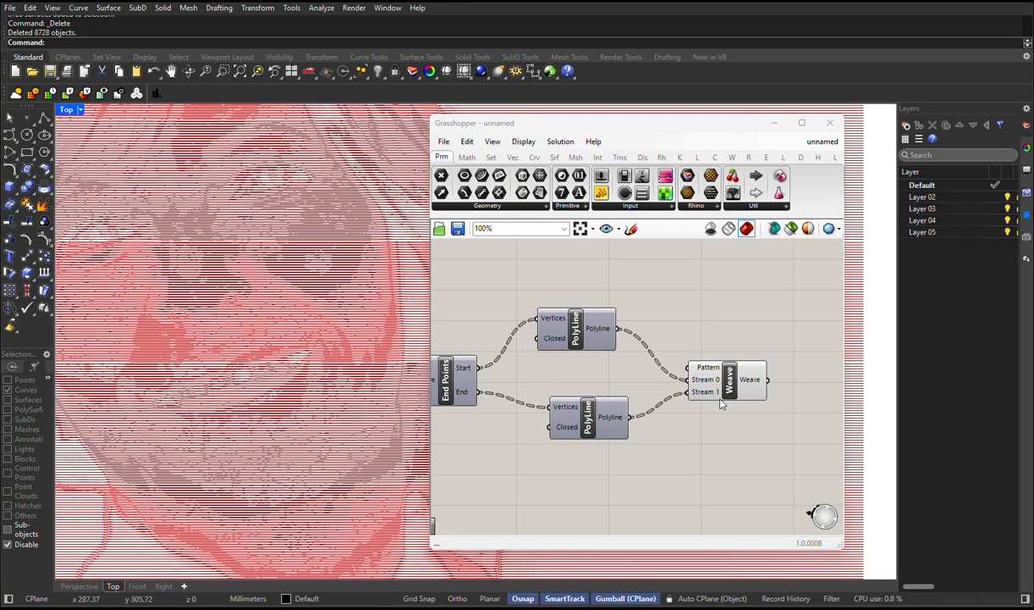
{"action": "right_click_drag", "start_coordinate": [756, 431], "coordinate": [698, 434]}
{"action": "double_click", "coordinate": [698, 432]}
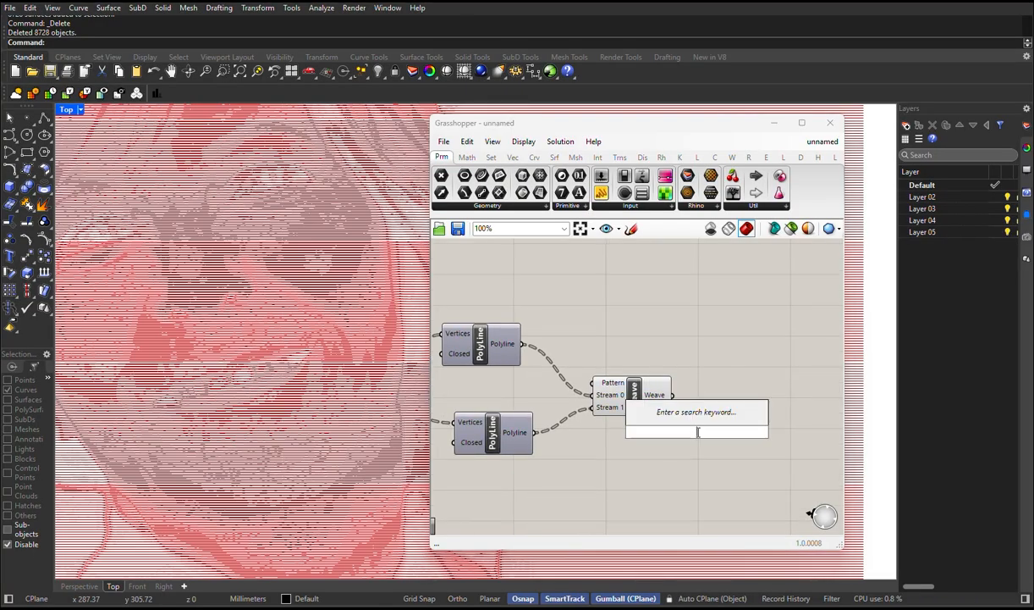
{"action": "type", "text": "loft"}
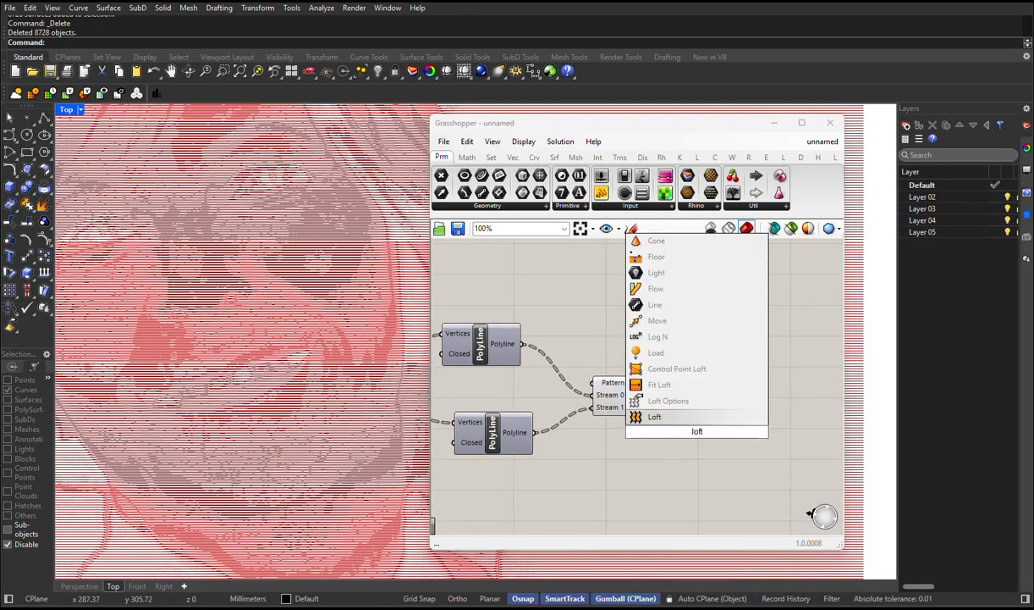
{"action": "left_click", "coordinate": [666, 415]}
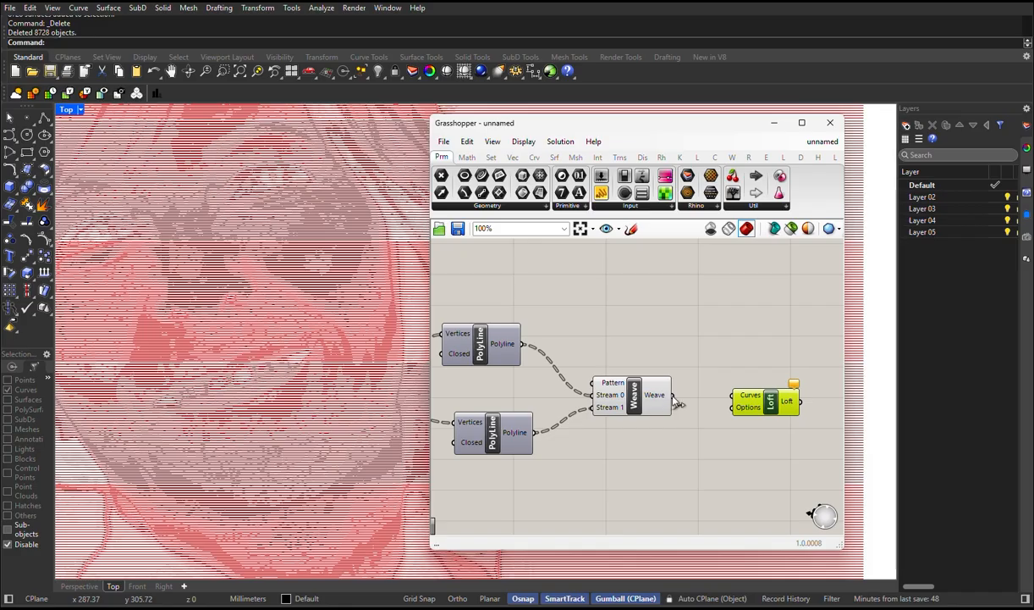
{"action": "left_click_drag", "start_coordinate": [675, 396], "coordinate": [733, 396]}
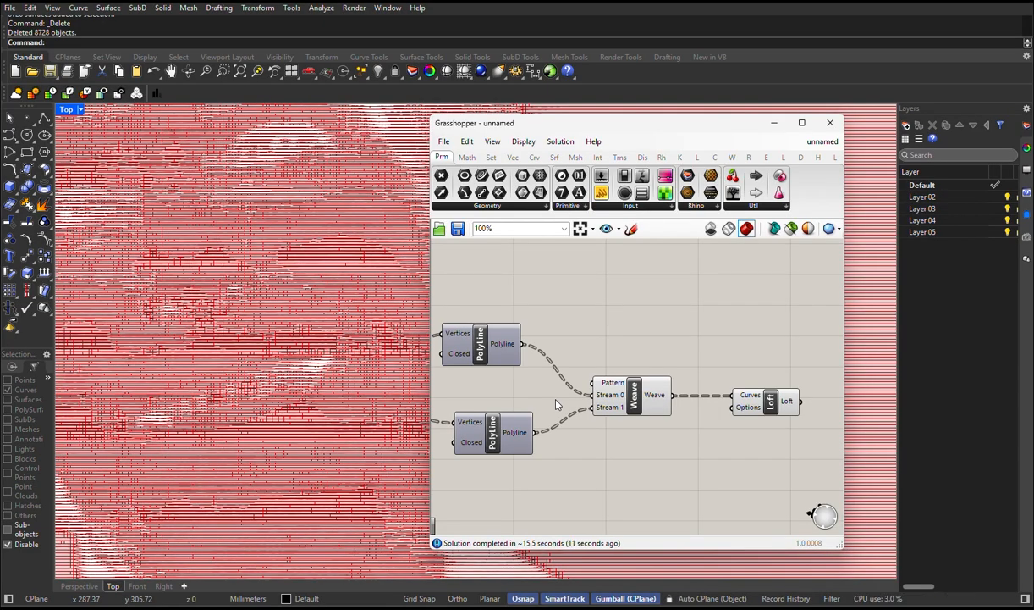
Step: Examine the density and shape of the lofted strips across the portrait's face
{"action": "scroll", "coordinate": [249, 337], "scroll_direction": "down", "scroll_amount": 8}
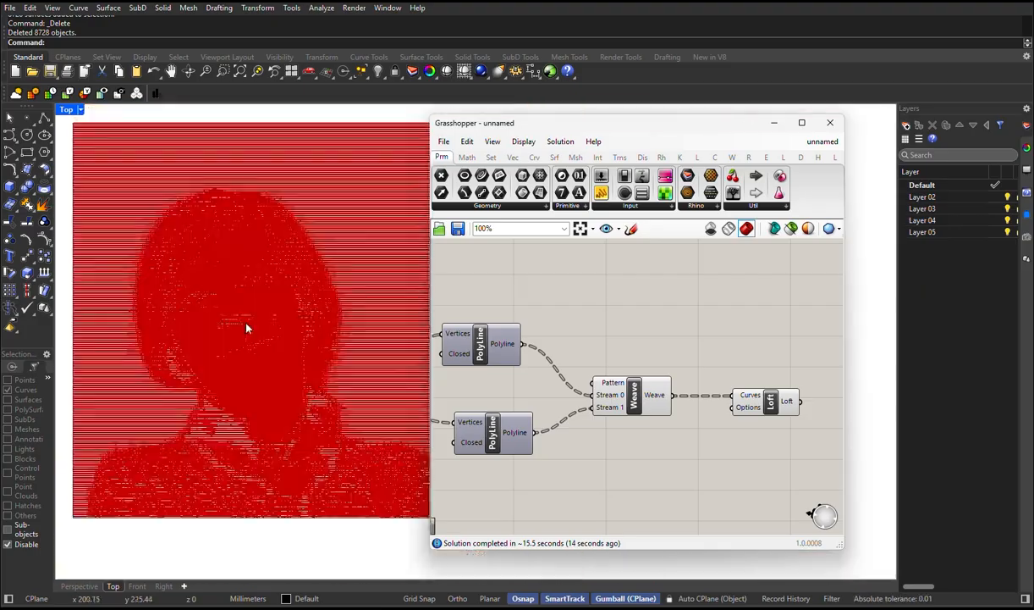
{"action": "scroll", "coordinate": [247, 327], "scroll_direction": "up", "scroll_amount": 12}
{"action": "scroll", "coordinate": [262, 343], "scroll_direction": "down", "scroll_amount": 8}
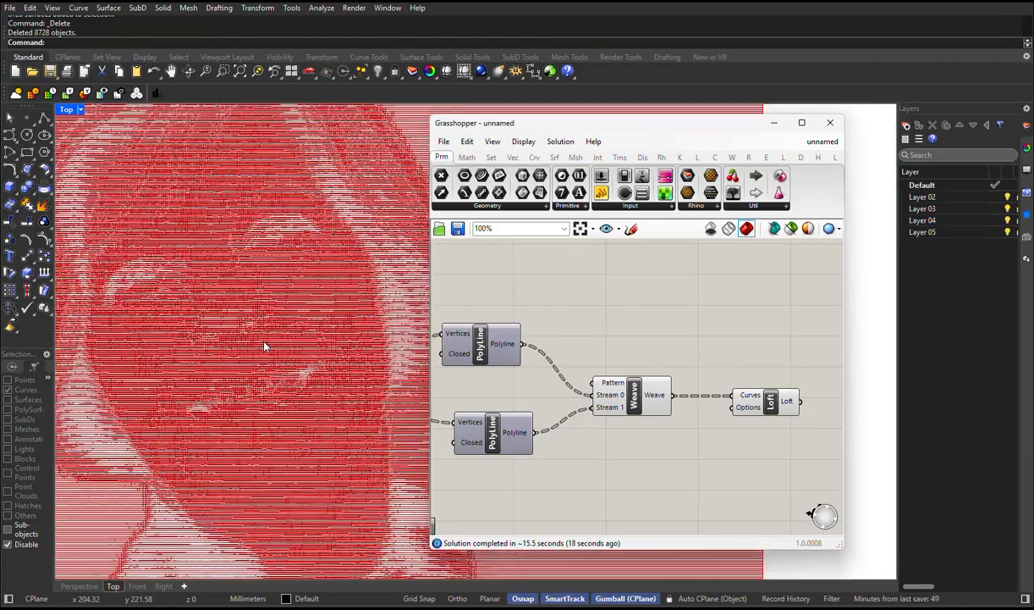
{"action": "scroll", "coordinate": [285, 378], "scroll_direction": "up", "scroll_amount": 4}
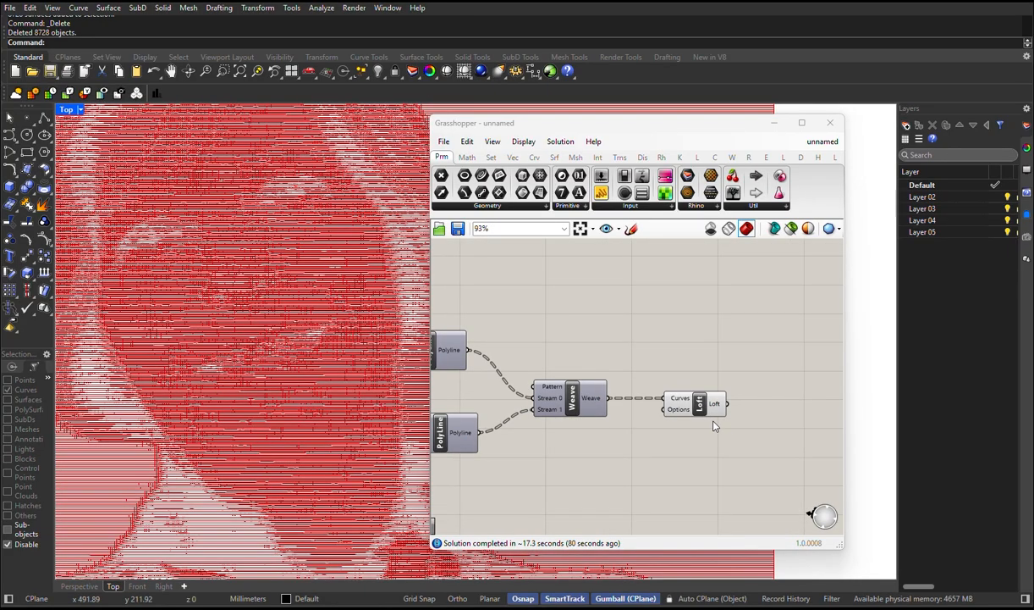
{"action": "scroll", "coordinate": [292, 384], "scroll_direction": "down", "scroll_amount": 6}
{"action": "scroll", "coordinate": [278, 362], "scroll_direction": "up", "scroll_amount": 8}
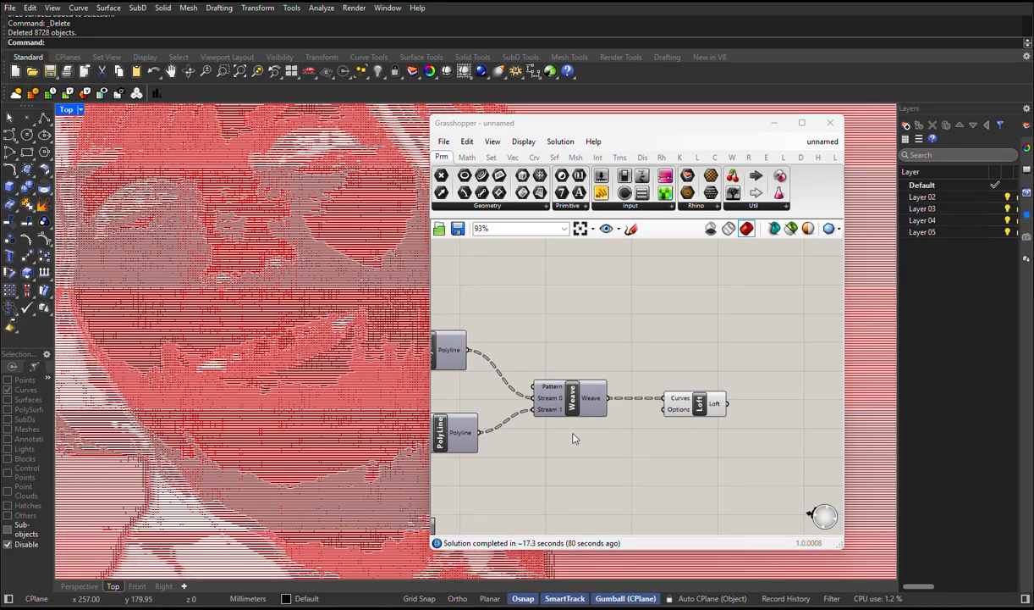
Step: Set the Image Sampler's X Domain and Y Domain both to 1 To 100
{"action": "right_click_drag", "start_coordinate": [575, 438], "coordinate": [838, 418]}
{"action": "right_click_drag", "start_coordinate": [474, 321], "coordinate": [878, 380]}
{"action": "double_click", "coordinate": [611, 363]}
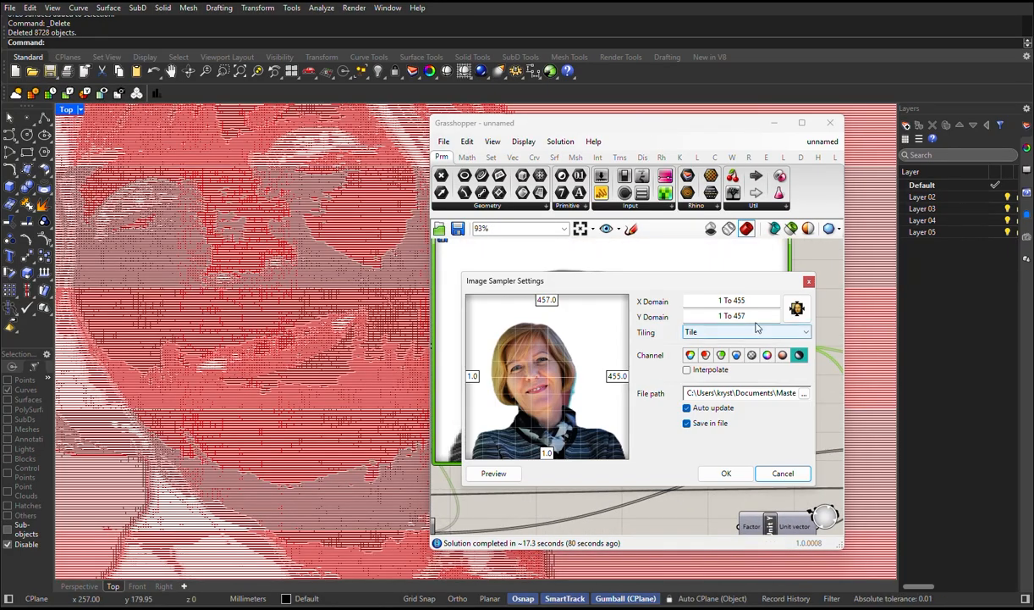
{"action": "double_click", "coordinate": [739, 316]}
{"action": "type", "text": "100"}
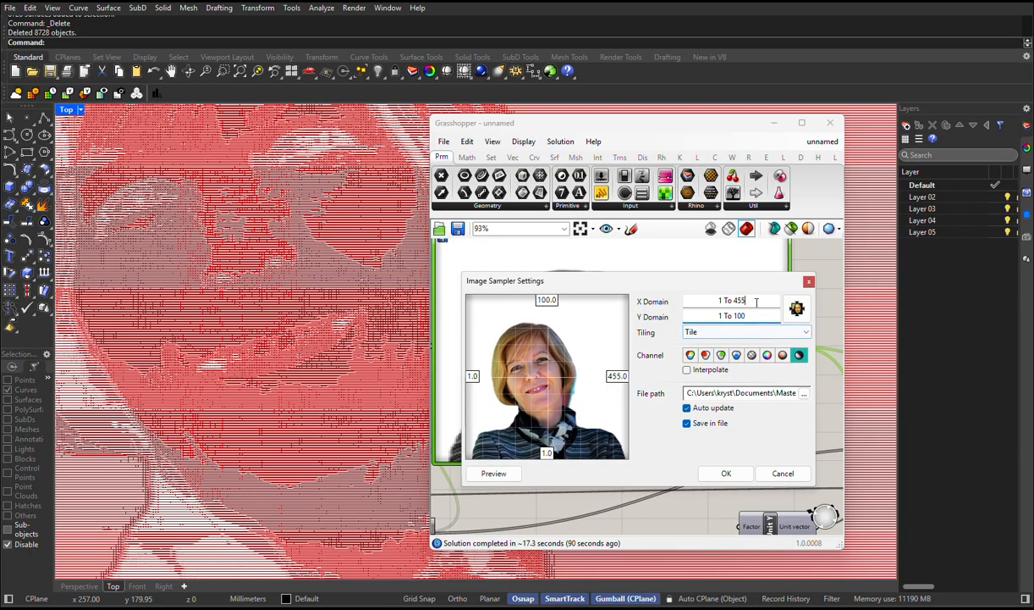
{"action": "mouse_move", "coordinate": [751, 300]}
{"action": "left_mouse_down"}
{"action": "mouse_move", "coordinate": [726, 301]}
{"action": "mouse_move", "coordinate": [751, 299]}
{"action": "left_mouse_up"}
{"action": "type", "text": "100"}
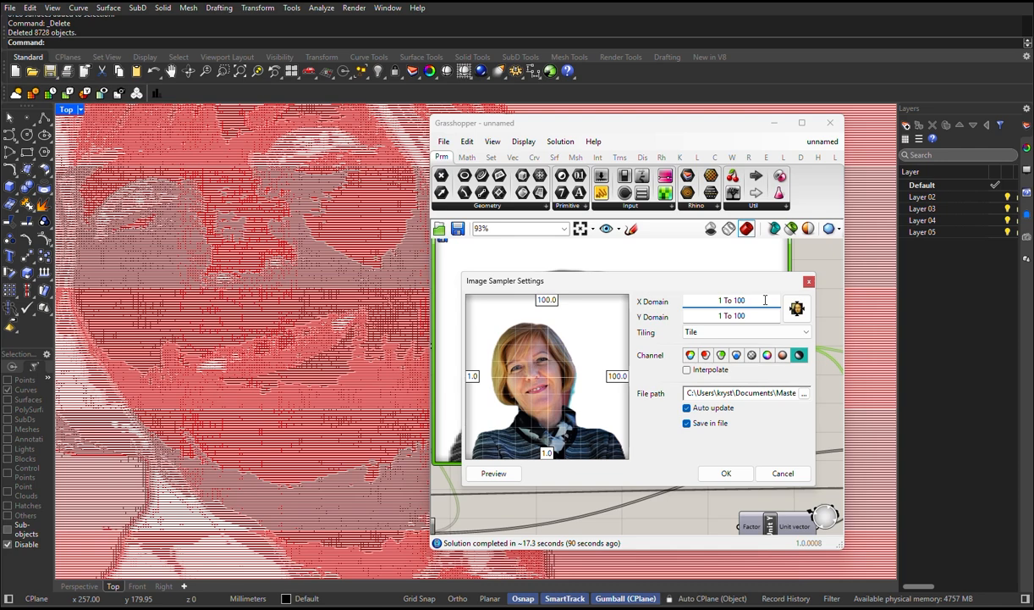
{"action": "left_click", "coordinate": [724, 472]}
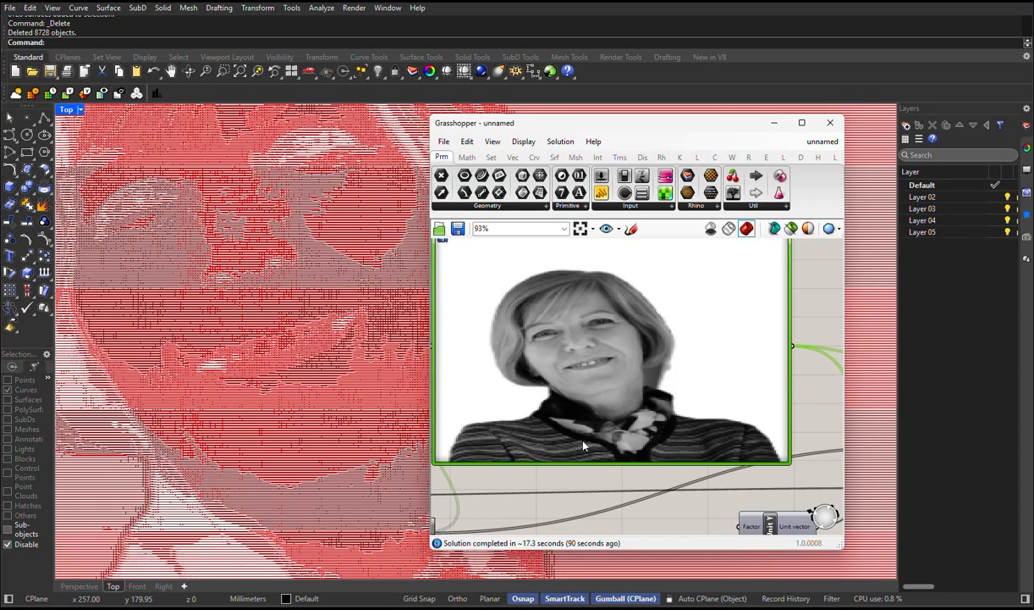
Step: Set both Number Sliders that feed the Series Count inputs to 100
{"action": "double_click", "coordinate": [520, 276]}
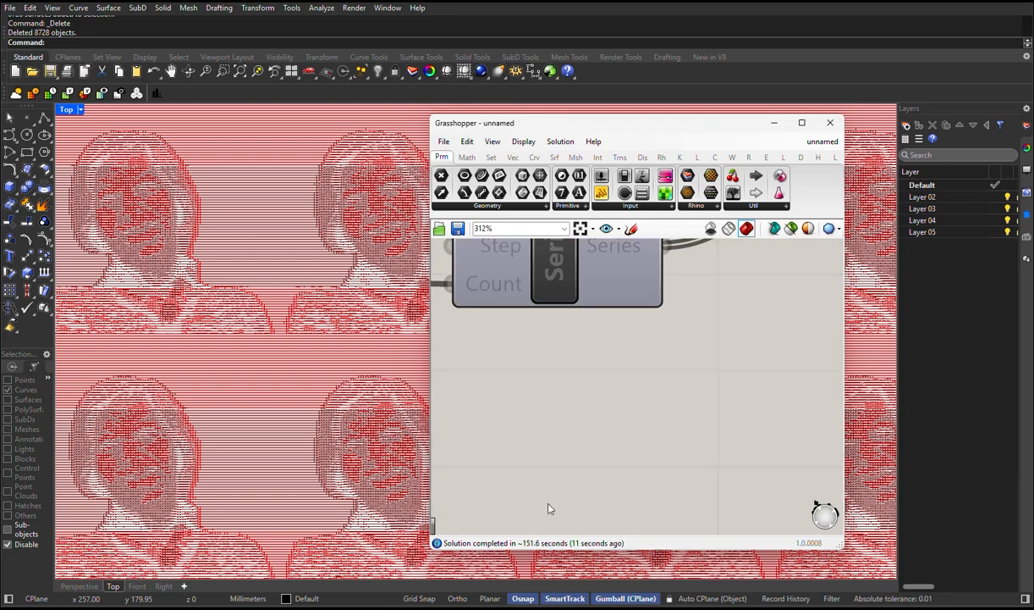
{"action": "right_click_drag", "start_coordinate": [560, 362], "coordinate": [653, 465]}
{"action": "scroll", "coordinate": [617, 424], "scroll_direction": "down", "scroll_amount": 2}
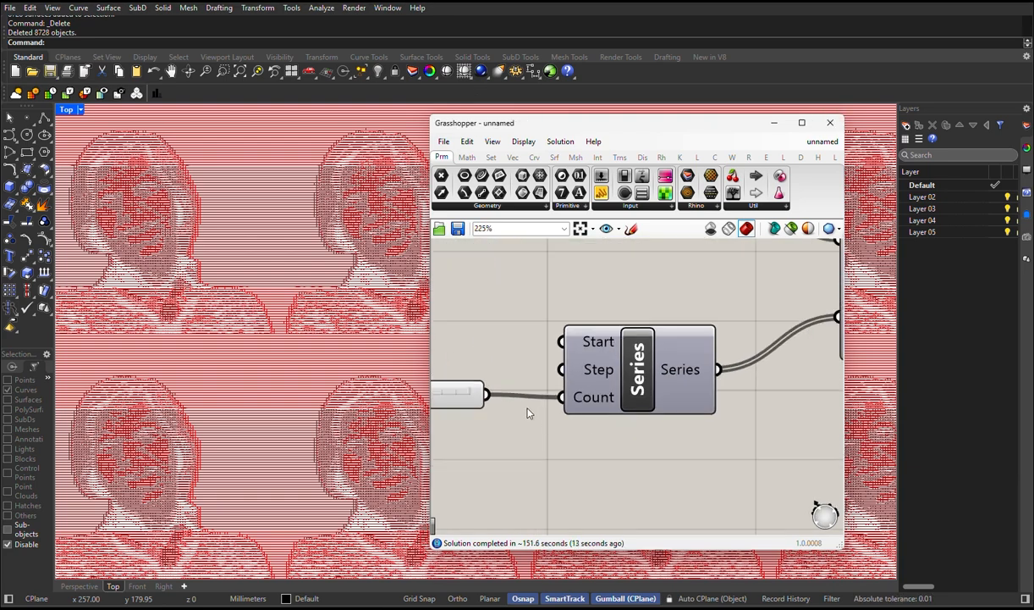
{"action": "right_click_drag", "start_coordinate": [529, 410], "coordinate": [645, 440]}
{"action": "right_click_drag", "start_coordinate": [535, 432], "coordinate": [626, 459]}
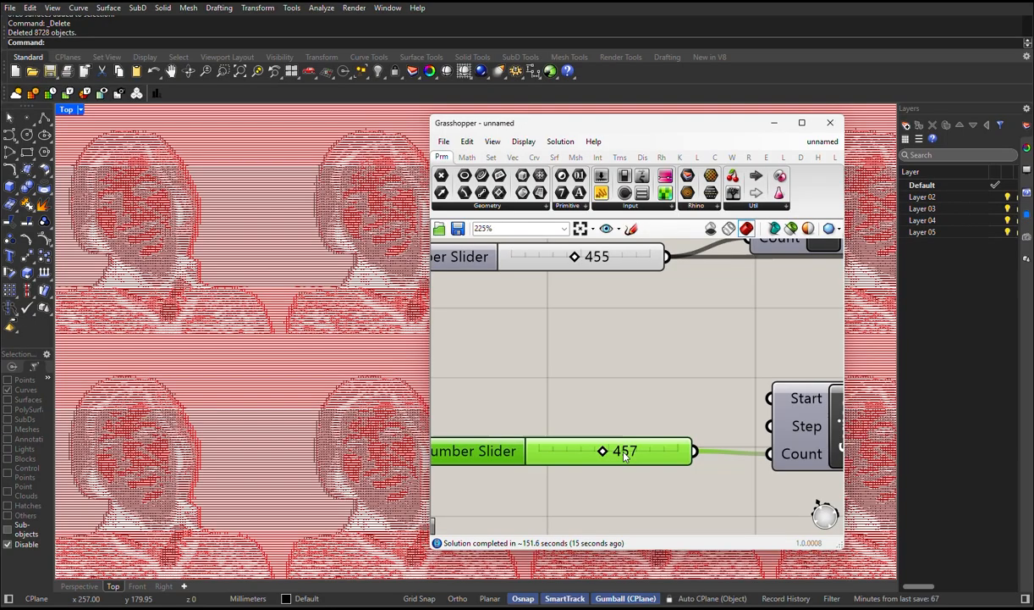
{"action": "double_click", "coordinate": [624, 451]}
{"action": "type", "text": "100"}
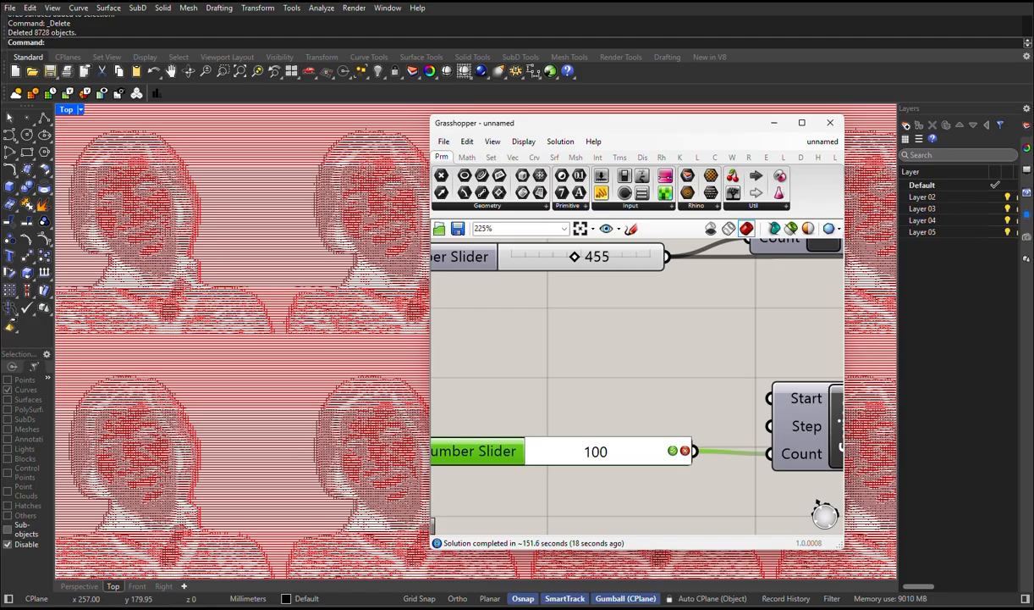
{"action": "key", "text": "Return"}
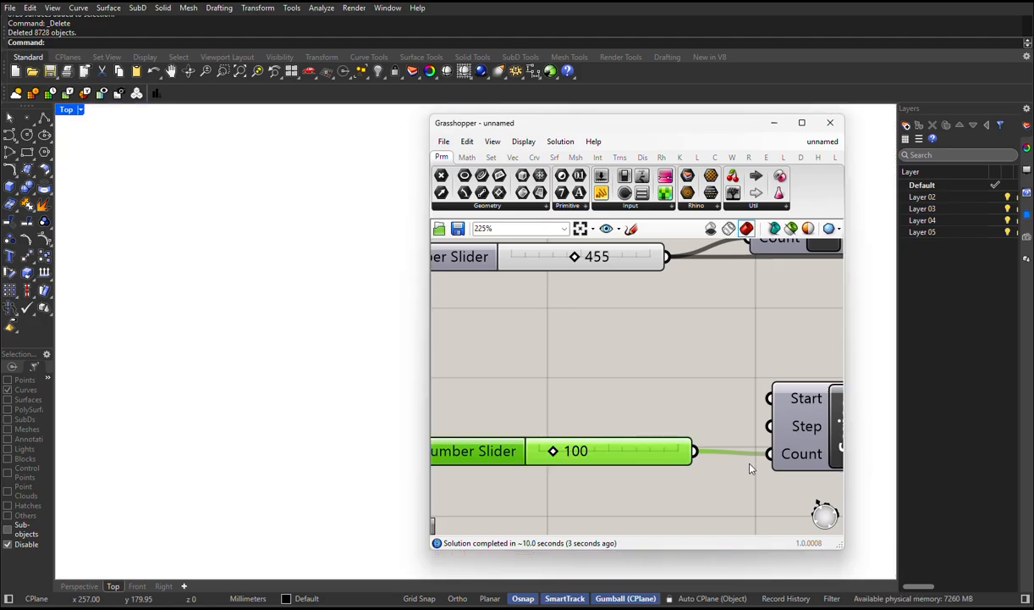
{"action": "double_click", "coordinate": [592, 256]}
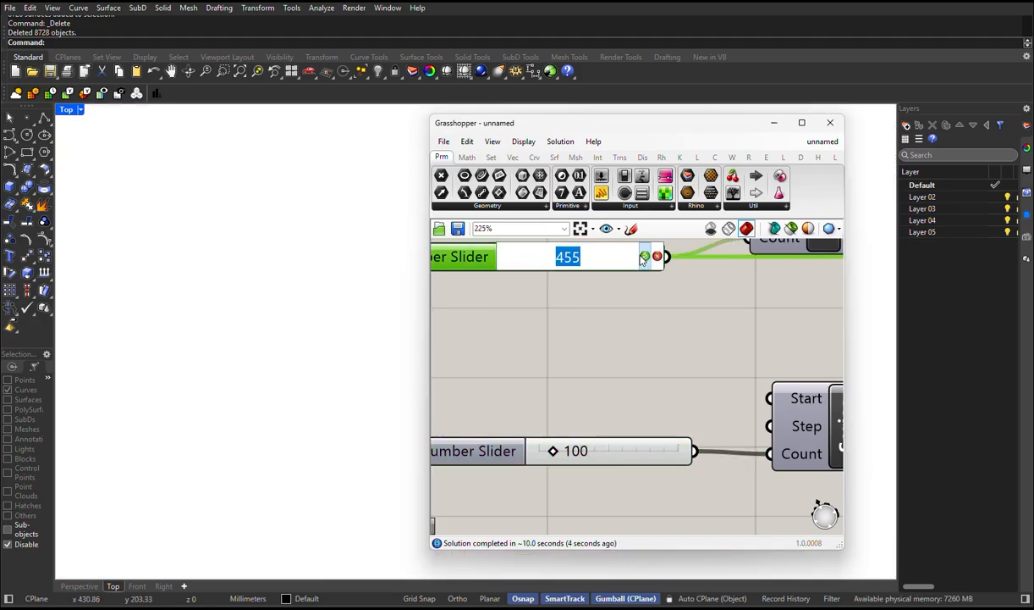
{"action": "type", "text": "100"}
{"action": "key", "text": "Return"}
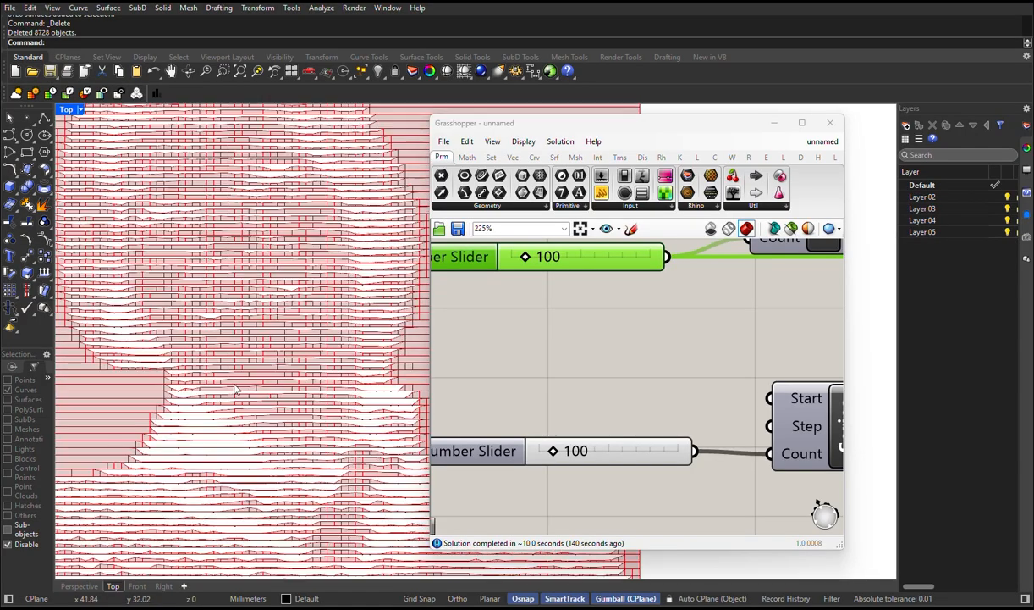
Step: Examine the recalculated lofted strips of the portrait up close and as a whole
{"action": "scroll", "coordinate": [231, 392], "scroll_direction": "up", "scroll_amount": 3}
{"action": "scroll", "coordinate": [230, 392], "scroll_direction": "down", "scroll_amount": 4}
{"action": "scroll", "coordinate": [228, 395], "scroll_direction": "up", "scroll_amount": 3}
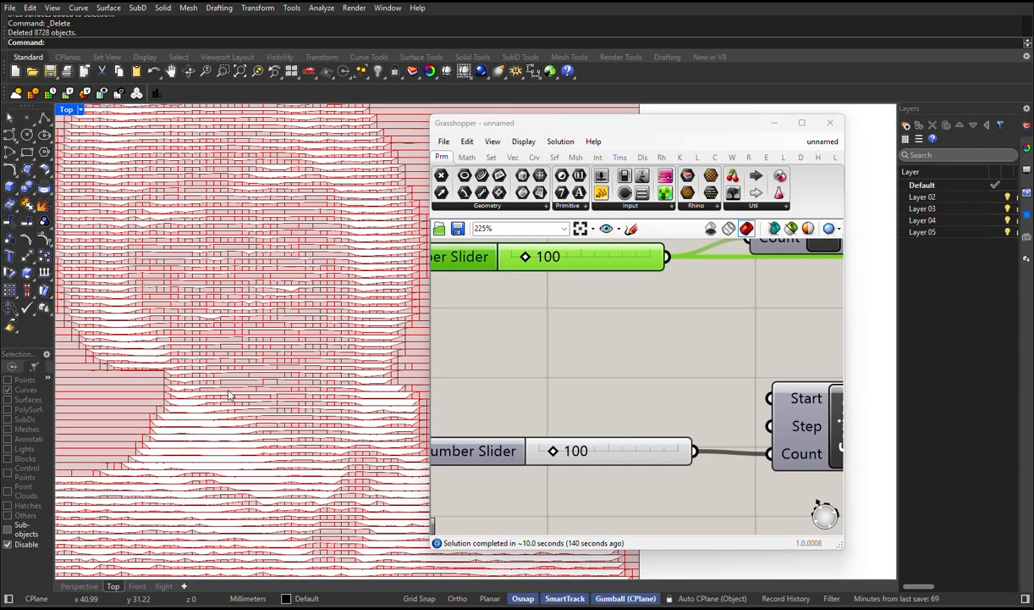
{"action": "scroll", "coordinate": [234, 392], "scroll_direction": "down", "scroll_amount": 6}
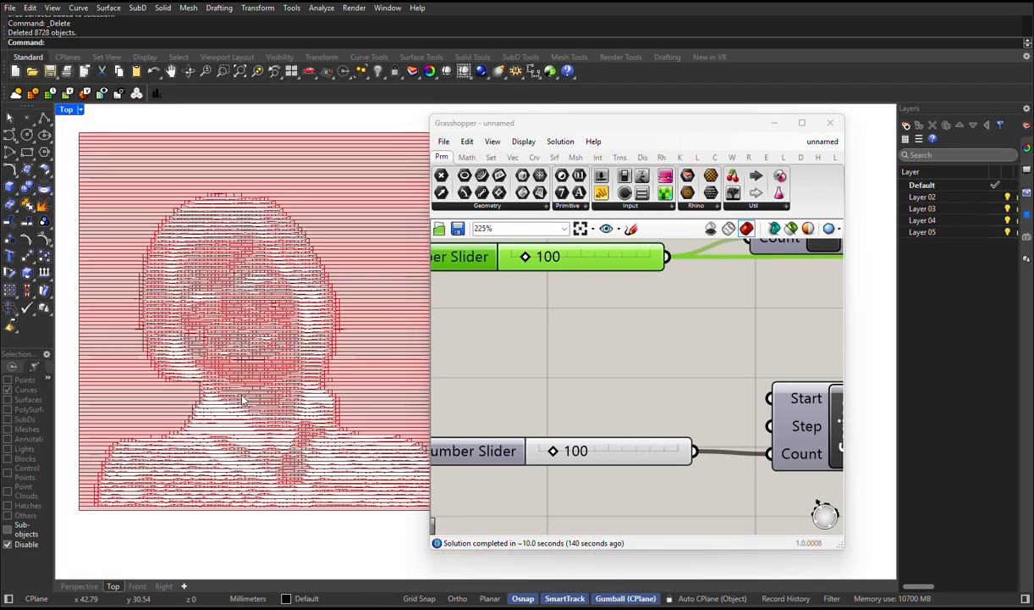
{"action": "scroll", "coordinate": [241, 398], "scroll_direction": "up", "scroll_amount": 2}
Step: Bake the Loft component's surfaces onto the Default layer with the colour set By Layer
{"action": "right_click_drag", "start_coordinate": [779, 370], "coordinate": [229, 405]}
{"action": "right_click_drag", "start_coordinate": [748, 395], "coordinate": [229, 405]}
{"action": "right_click_drag", "start_coordinate": [825, 412], "coordinate": [531, 415]}
{"action": "scroll", "coordinate": [541, 416], "scroll_direction": "down", "scroll_amount": 3}
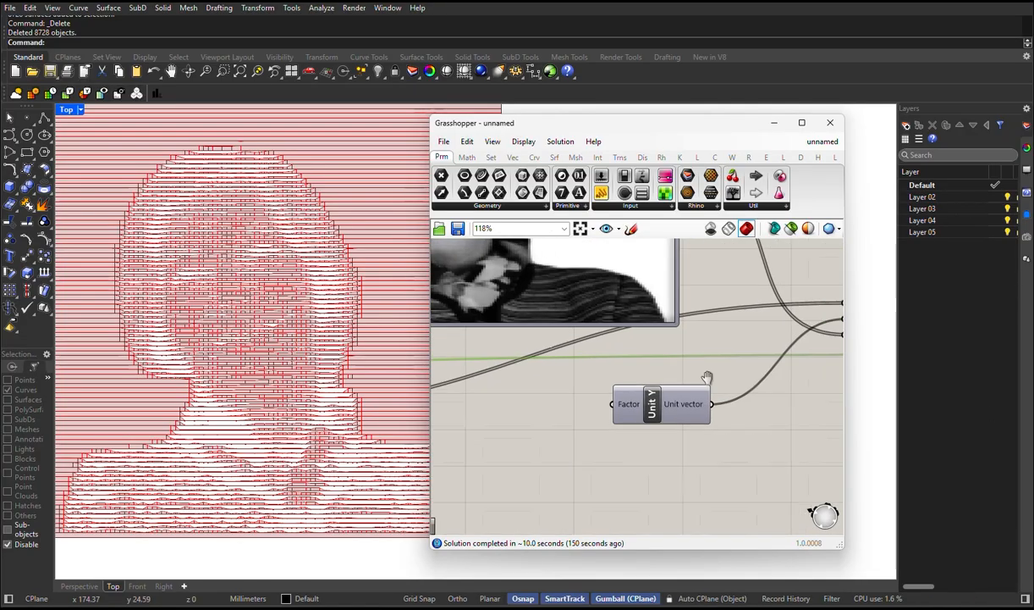
{"action": "right_click_drag", "start_coordinate": [709, 377], "coordinate": [355, 408]}
{"action": "right_click_drag", "start_coordinate": [572, 411], "coordinate": [449, 410]}
{"action": "right_click_drag", "start_coordinate": [796, 385], "coordinate": [542, 398]}
{"action": "right_click_drag", "start_coordinate": [833, 397], "coordinate": [584, 390]}
{"action": "right_click", "coordinate": [669, 410]}
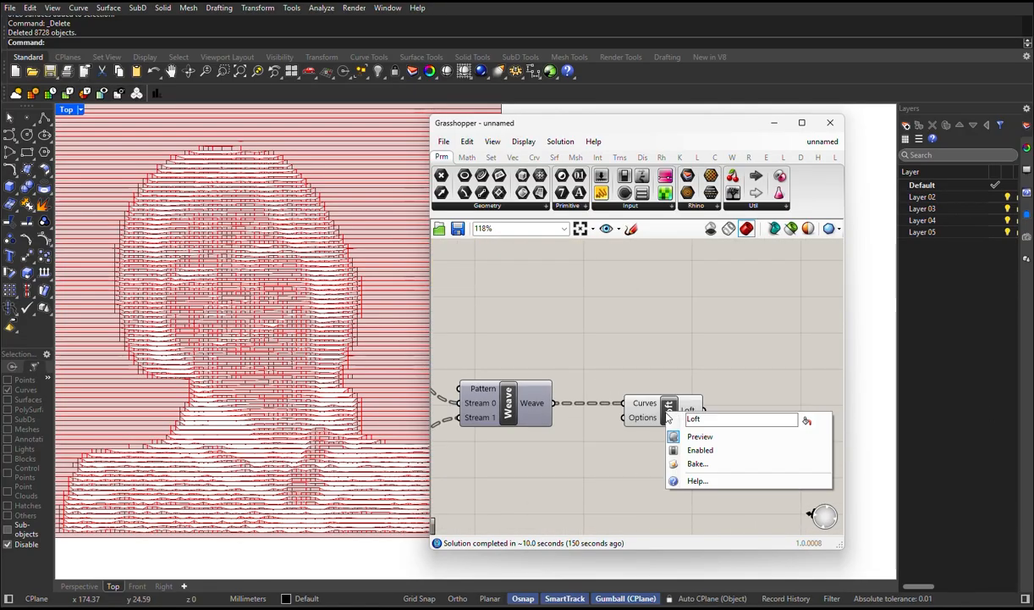
{"action": "left_click", "coordinate": [709, 465]}
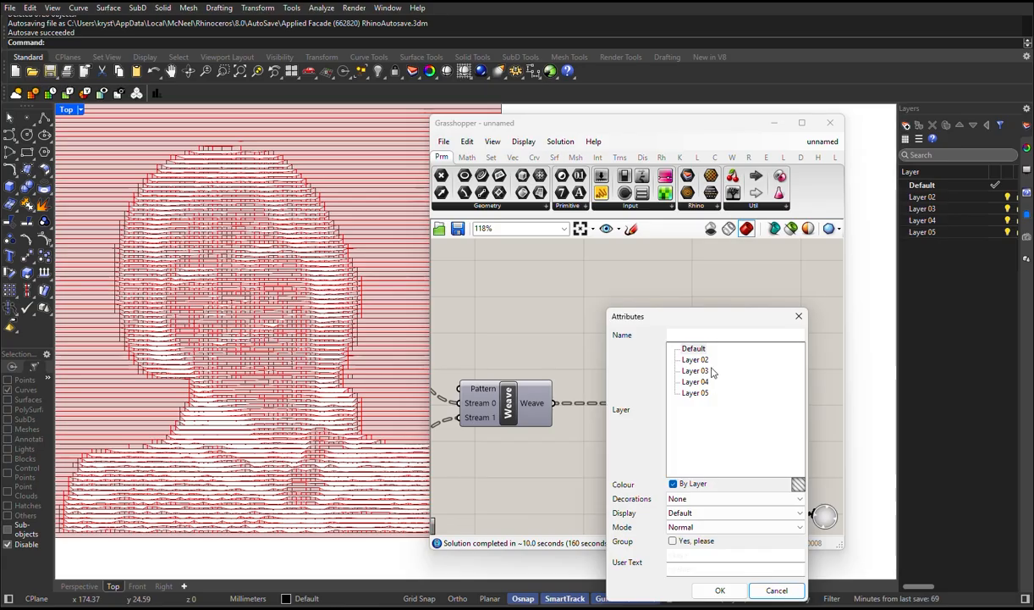
{"action": "left_click", "coordinate": [693, 348]}
{"action": "left_click", "coordinate": [720, 590]}
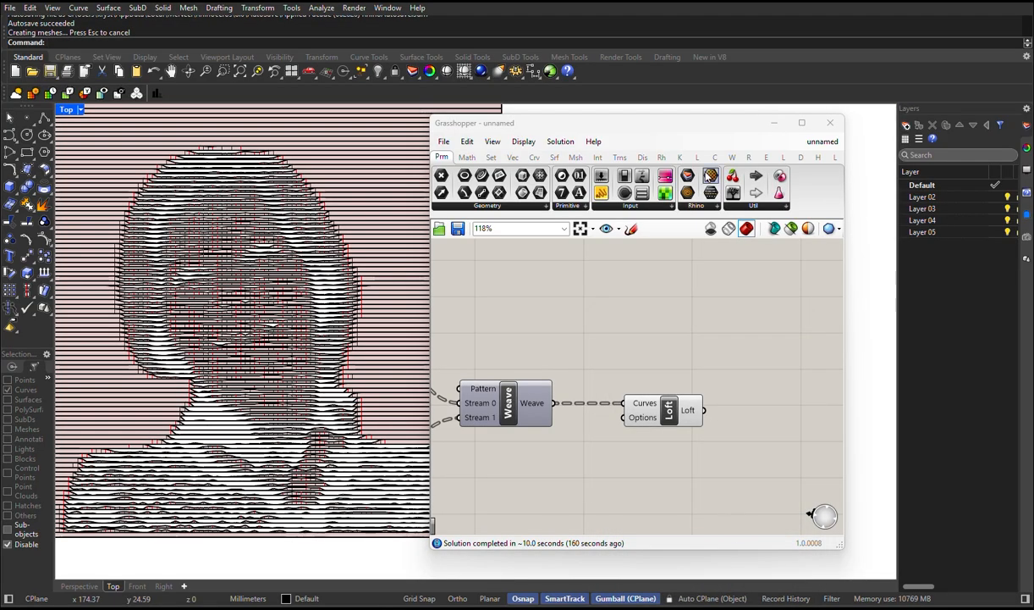
Step: Close the Grasshopper editor and inspect the baked portrait strips in the Top viewport
{"action": "left_click", "coordinate": [831, 123]}
{"action": "left_click", "coordinate": [500, 430]}
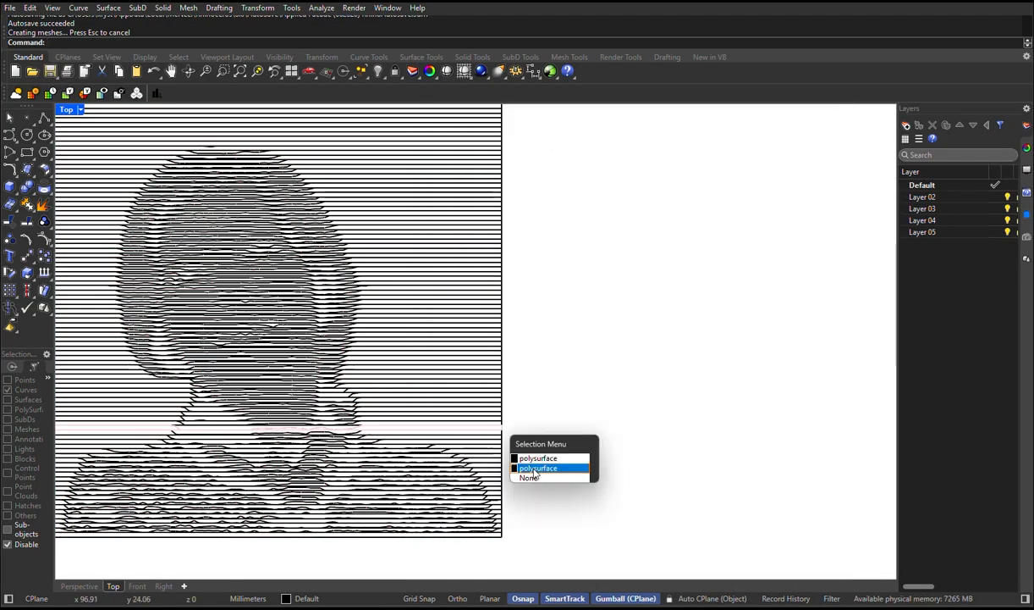
{"action": "left_click", "coordinate": [595, 343]}
{"action": "scroll", "coordinate": [157, 425], "scroll_direction": "up", "scroll_amount": 12}
{"action": "scroll", "coordinate": [305, 441], "scroll_direction": "down", "scroll_amount": 17}
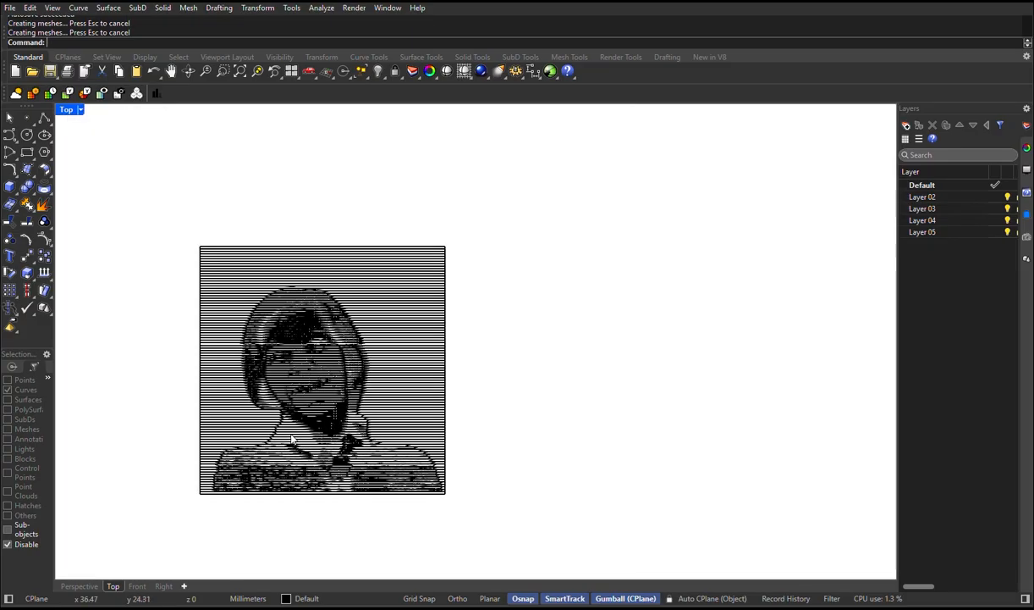
Step: Examine the baked portrait strips in the Top viewport, both up close and as a whole
{"action": "scroll", "coordinate": [292, 439], "scroll_direction": "up", "scroll_amount": 10}
{"action": "left_click", "coordinate": [314, 349]}
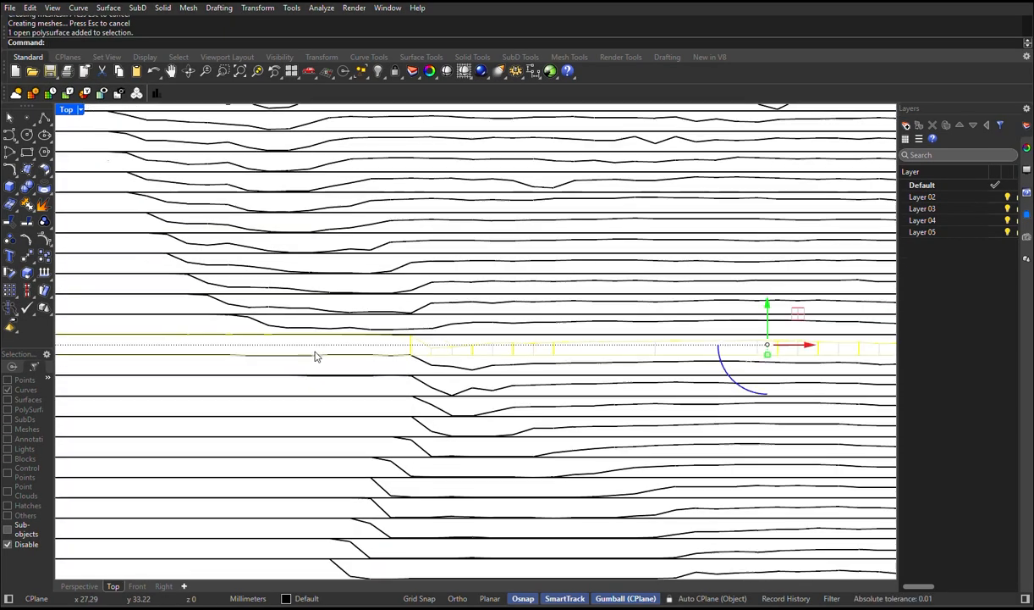
{"action": "scroll", "coordinate": [314, 355], "scroll_direction": "down", "scroll_amount": 15}
{"action": "scroll", "coordinate": [335, 343], "scroll_direction": "up", "scroll_amount": 4}
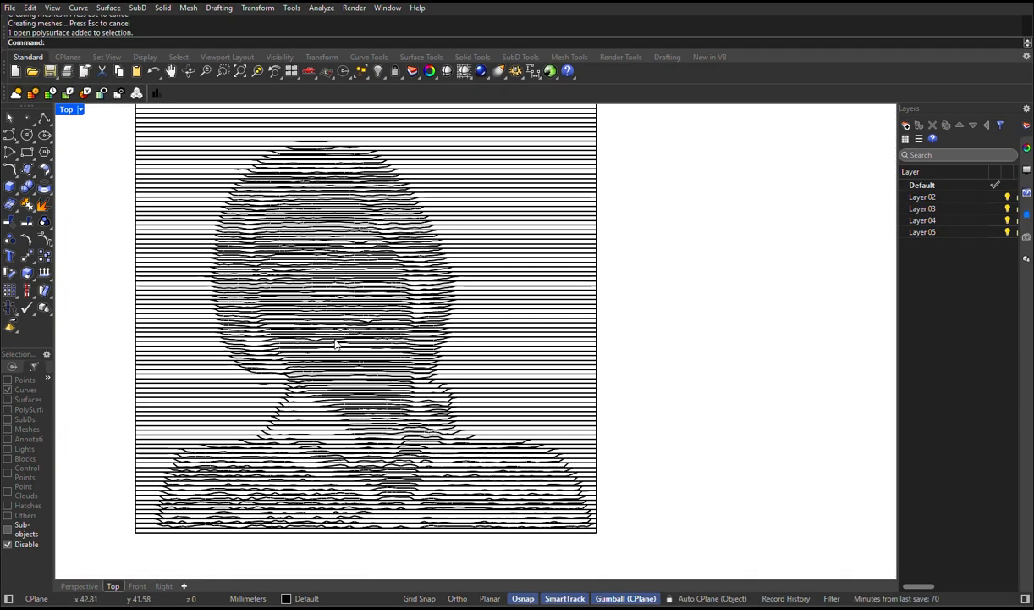
{"action": "scroll", "coordinate": [321, 301], "scroll_direction": "up", "scroll_amount": 6}
{"action": "scroll", "coordinate": [322, 301], "scroll_direction": "down", "scroll_amount": 8}
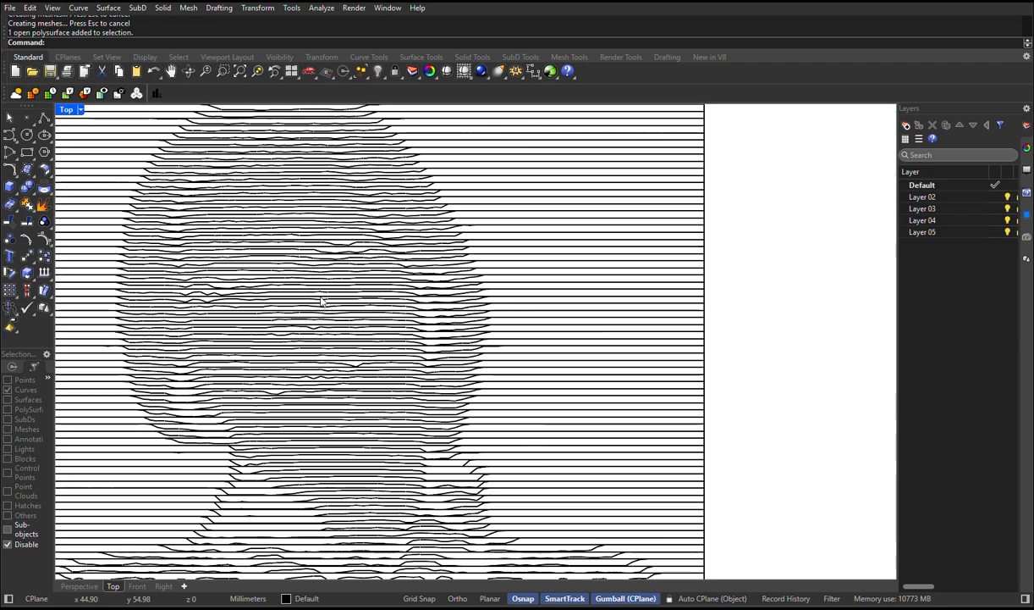
{"action": "scroll", "coordinate": [363, 397], "scroll_direction": "up", "scroll_amount": 5}
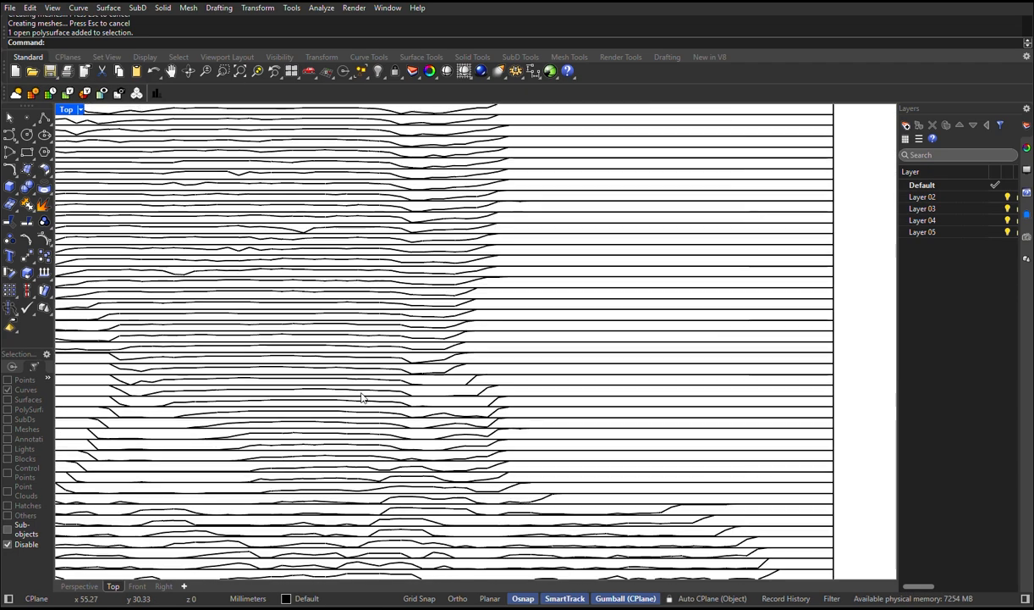
{"action": "left_click", "coordinate": [422, 393]}
{"action": "scroll", "coordinate": [441, 402], "scroll_direction": "up", "scroll_amount": 5}
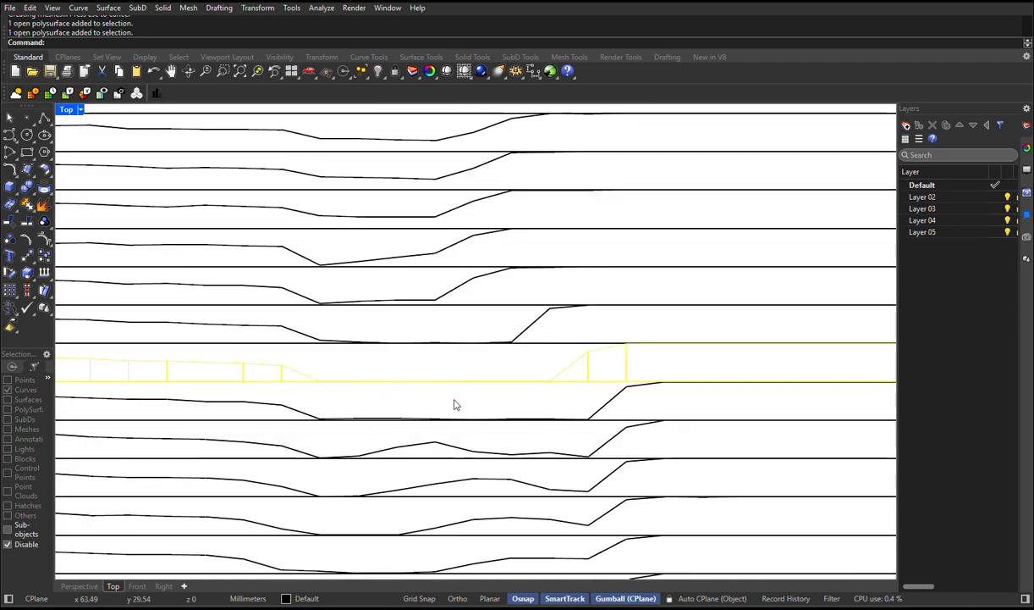
{"action": "key", "text": "Escape"}
{"action": "scroll", "coordinate": [455, 408], "scroll_direction": "down", "scroll_amount": 5}
{"action": "scroll", "coordinate": [454, 408], "scroll_direction": "down", "scroll_amount": 7}
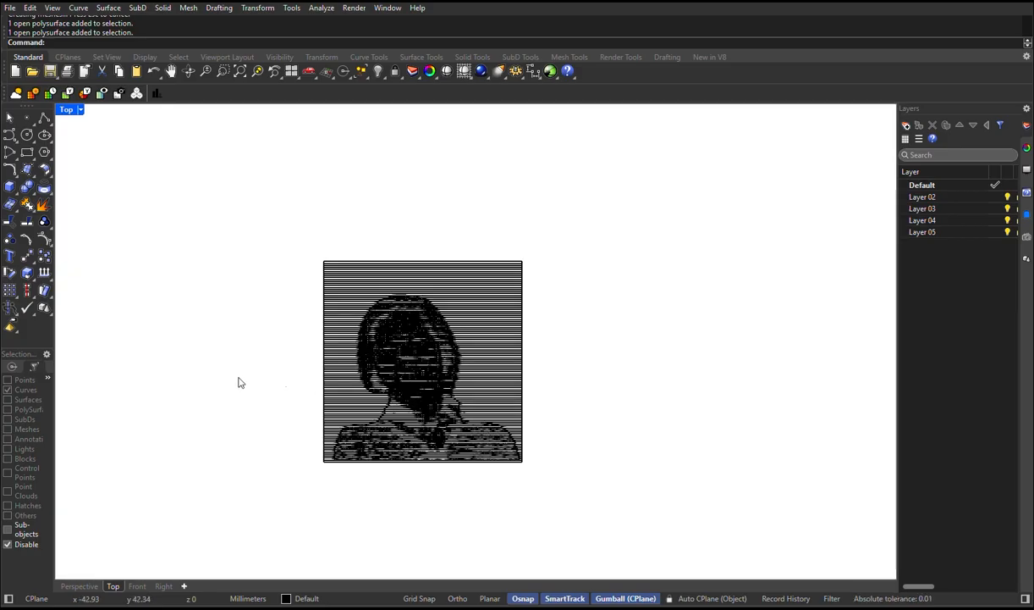
{"action": "scroll", "coordinate": [238, 381], "scroll_direction": "up", "scroll_amount": 4}
{"action": "right_click_drag", "start_coordinate": [403, 419], "coordinate": [400, 474]}
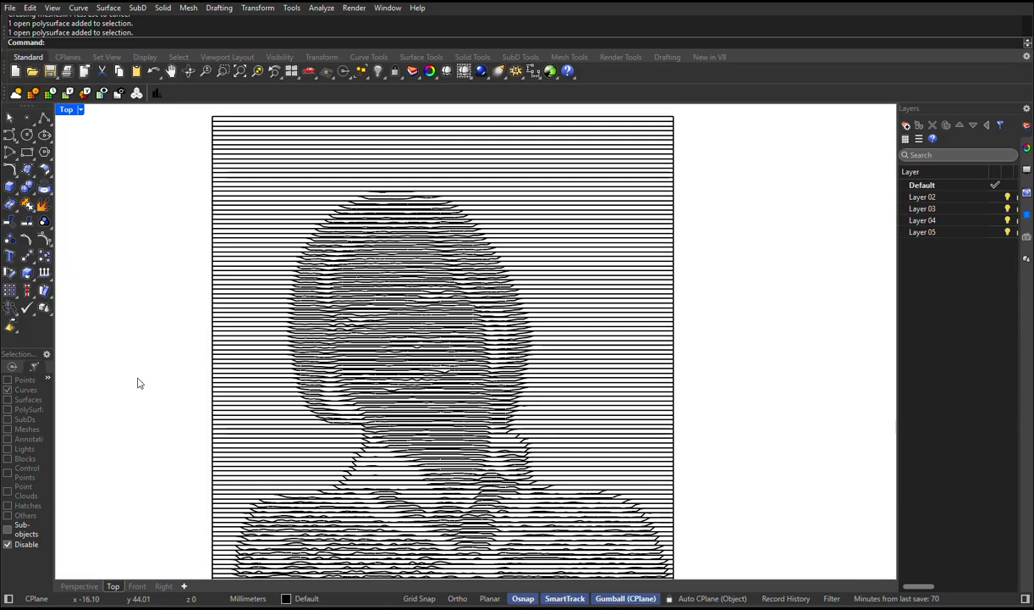
{"action": "left_click", "coordinate": [80, 585]}
{"action": "left_click", "coordinate": [114, 586]}
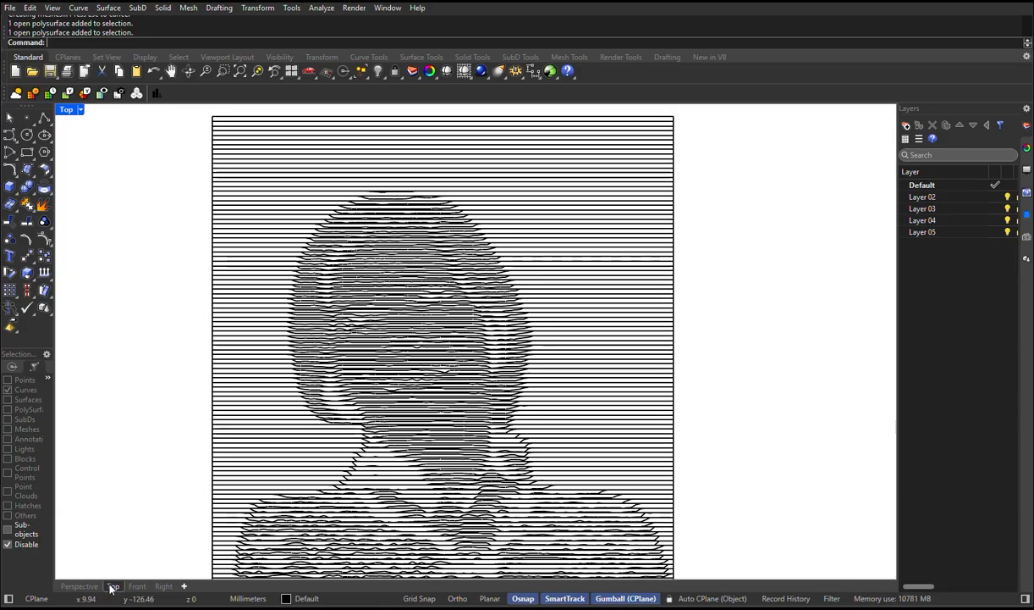
Step: Create a flat backing surface of about 99 by 99 mm from corner points snapped to the strips' four outer corners
{"action": "left_click", "coordinate": [27, 151]}
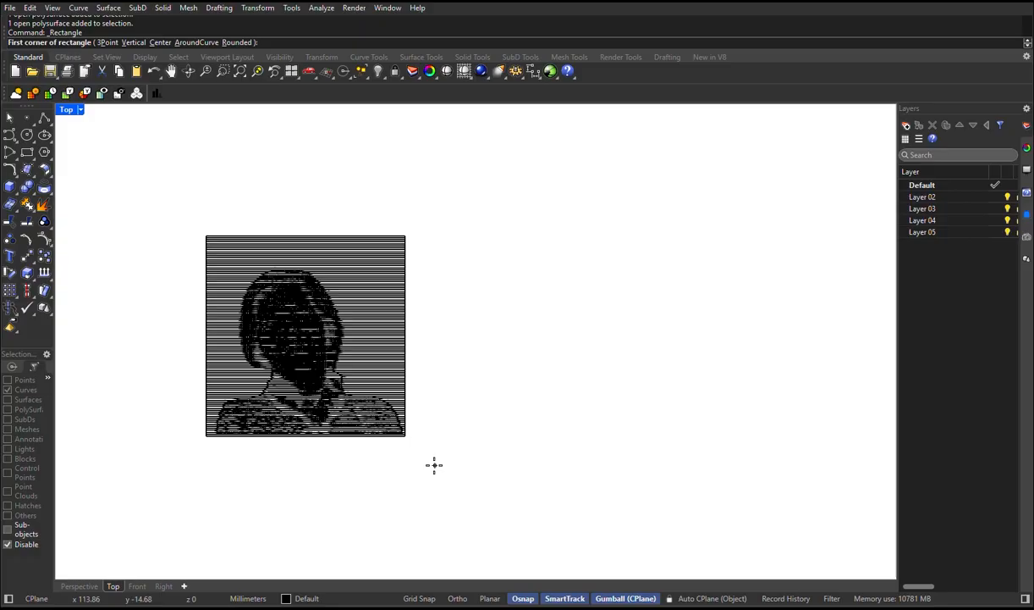
{"action": "left_click", "coordinate": [26, 171]}
{"action": "scroll", "coordinate": [401, 439], "scroll_direction": "up", "scroll_amount": 6}
{"action": "left_click", "coordinate": [409, 433]}
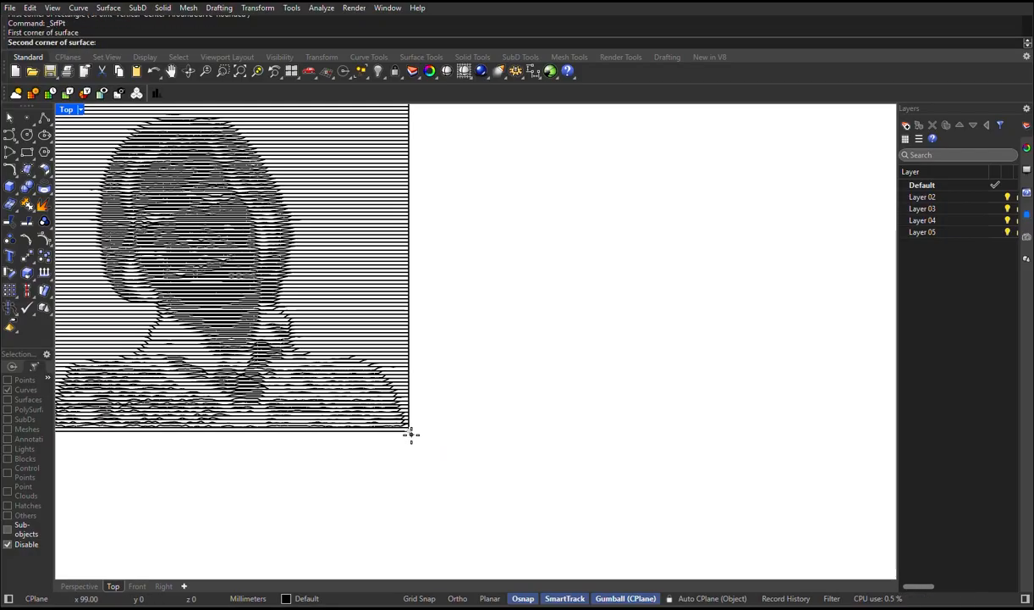
{"action": "right_click_drag", "start_coordinate": [433, 108], "coordinate": [480, 309]}
{"action": "left_click", "coordinate": [457, 253]}
{"action": "left_click", "coordinate": [81, 254]}
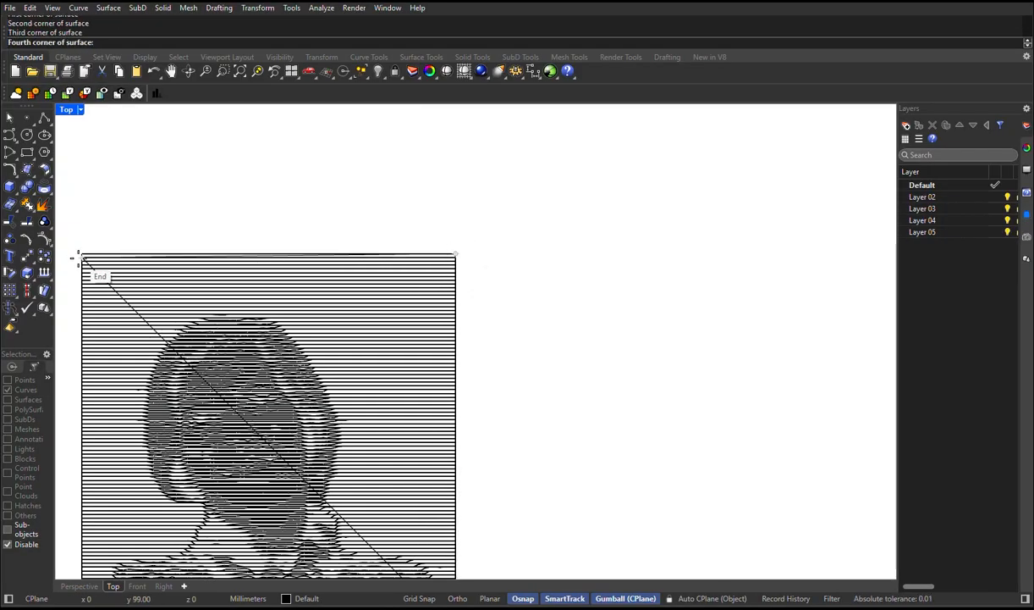
{"action": "right_click_drag", "start_coordinate": [87, 438], "coordinate": [155, 341]}
{"action": "left_click", "coordinate": [154, 525]}
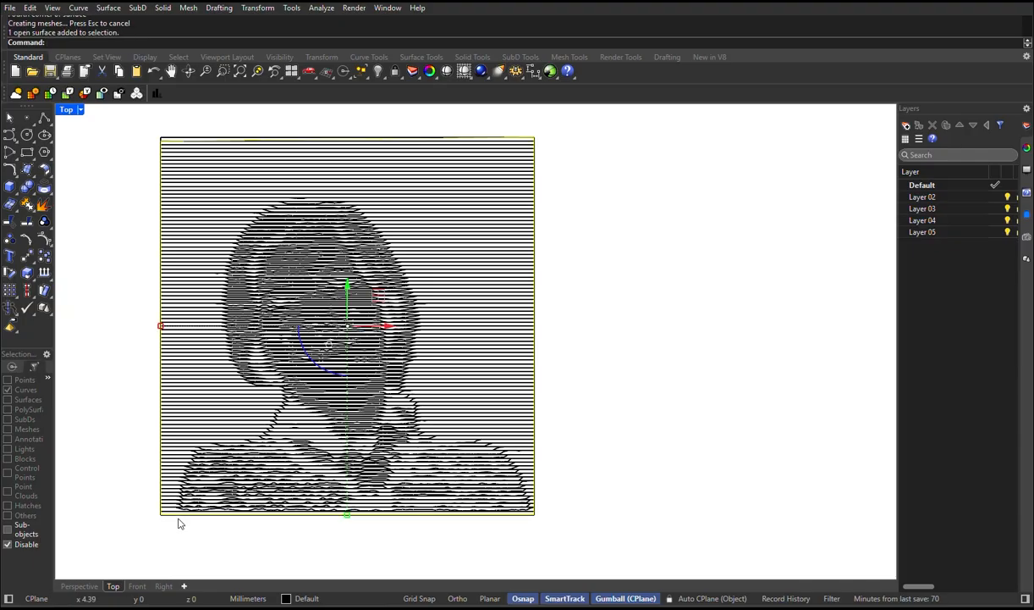
Step: Switch to the Perspective viewport and reset it to the world Perspective view
{"action": "left_click", "coordinate": [79, 585]}
{"action": "scroll", "coordinate": [121, 413], "scroll_direction": "up", "scroll_amount": 6}
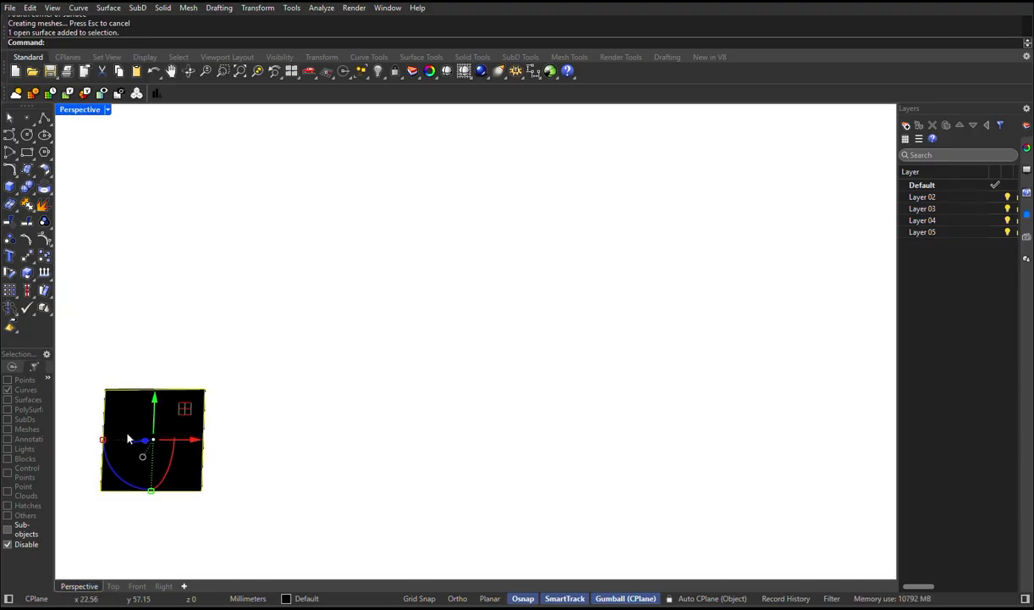
{"action": "mouse_move", "coordinate": [320, 382]}
{"action": "right_mouse_down"}
{"action": "mouse_move", "coordinate": [406, 324]}
{"action": "mouse_move", "coordinate": [454, 260]}
{"action": "mouse_move", "coordinate": [319, 413]}
{"action": "mouse_move", "coordinate": [304, 394]}
{"action": "right_mouse_up"}
{"action": "scroll", "coordinate": [414, 307], "scroll_direction": "down", "scroll_amount": 12}
{"action": "scroll", "coordinate": [370, 322], "scroll_direction": "up", "scroll_amount": 12}
{"action": "scroll", "coordinate": [411, 321], "scroll_direction": "down", "scroll_amount": 10}
{"action": "right_click_drag", "start_coordinate": [412, 321], "coordinate": [326, 384]}
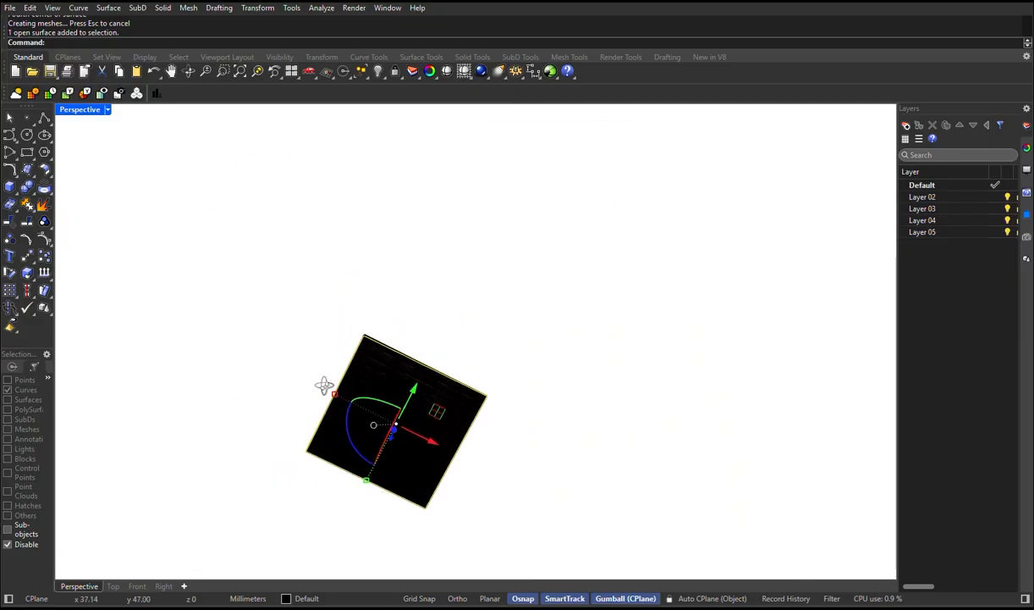
{"action": "scroll", "coordinate": [361, 372], "scroll_direction": "down", "scroll_amount": 5}
{"action": "scroll", "coordinate": [362, 372], "scroll_direction": "up", "scroll_amount": 8}
{"action": "left_click", "coordinate": [52, 7]}
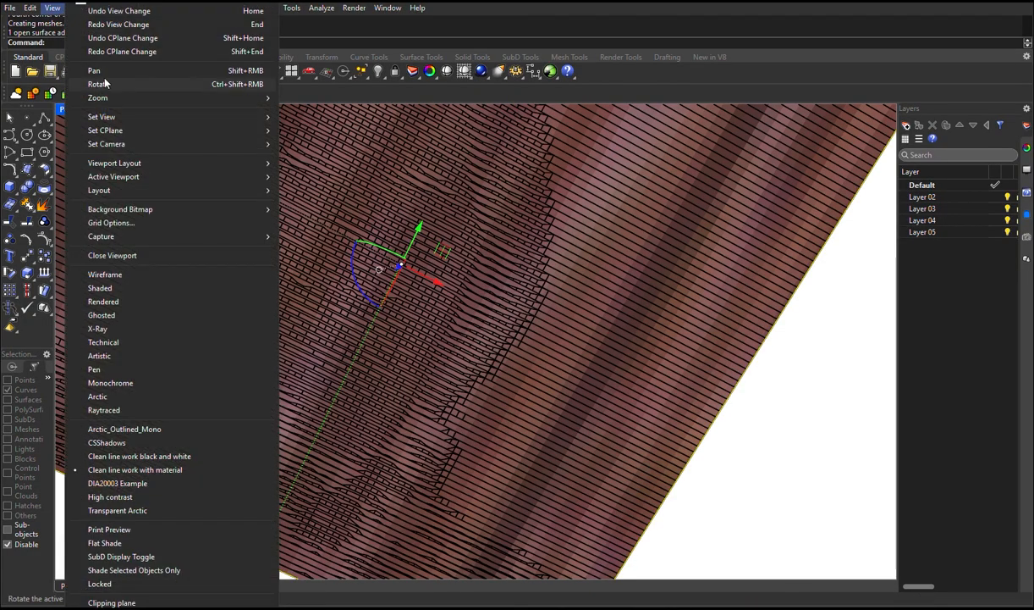
{"action": "left_click", "coordinate": [315, 212]}
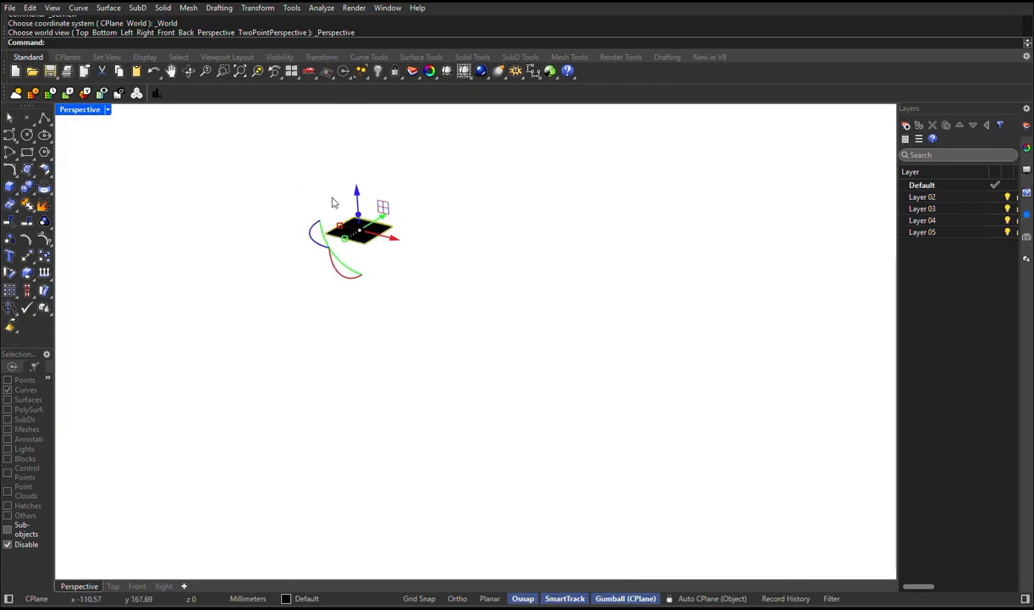
Step: Try to rotate the backing surface alone by 90 degrees about the X axis
{"action": "left_click", "coordinate": [396, 227]}
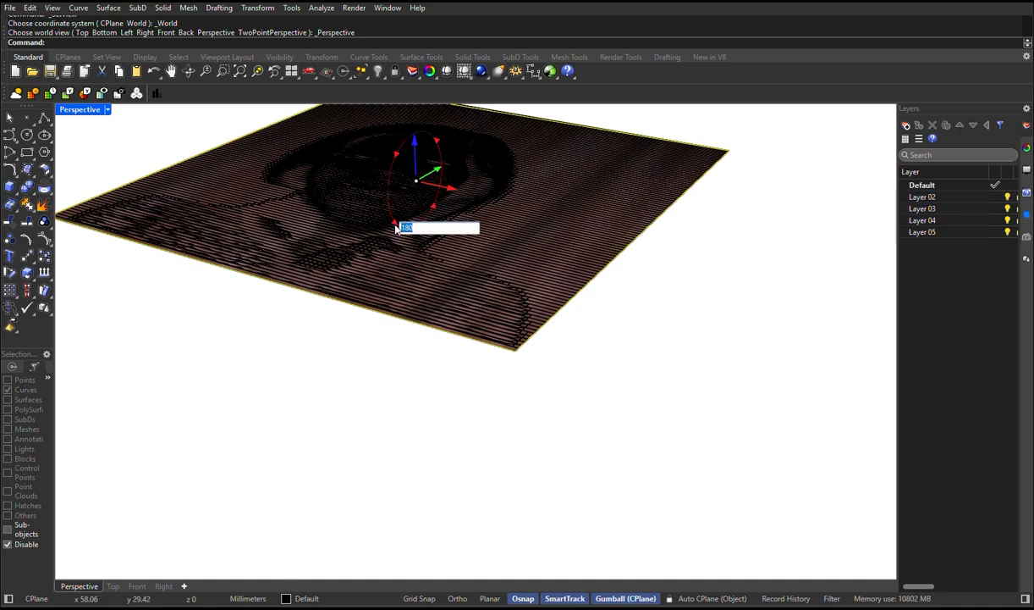
{"action": "type", "text": "90"}
{"action": "key", "text": "Return"}
{"action": "scroll", "coordinate": [397, 228], "scroll_direction": "down", "scroll_amount": 3}
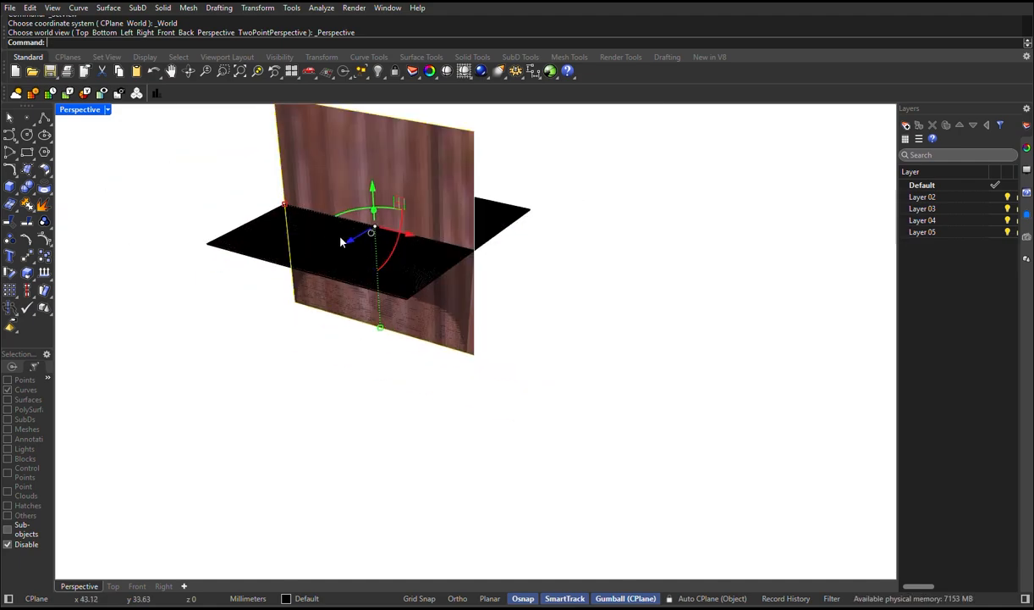
{"action": "key", "text": "ctrl+z"}
Step: Rotate all the strips together with the backing surface 90 degrees about the X axis so the portrait stands upright
{"action": "left_click_drag", "start_coordinate": [587, 386], "coordinate": [201, 132]}
{"action": "left_click", "coordinate": [365, 274]}
{"action": "key", "text": "Return"}
{"action": "left_click", "coordinate": [349, 378]}
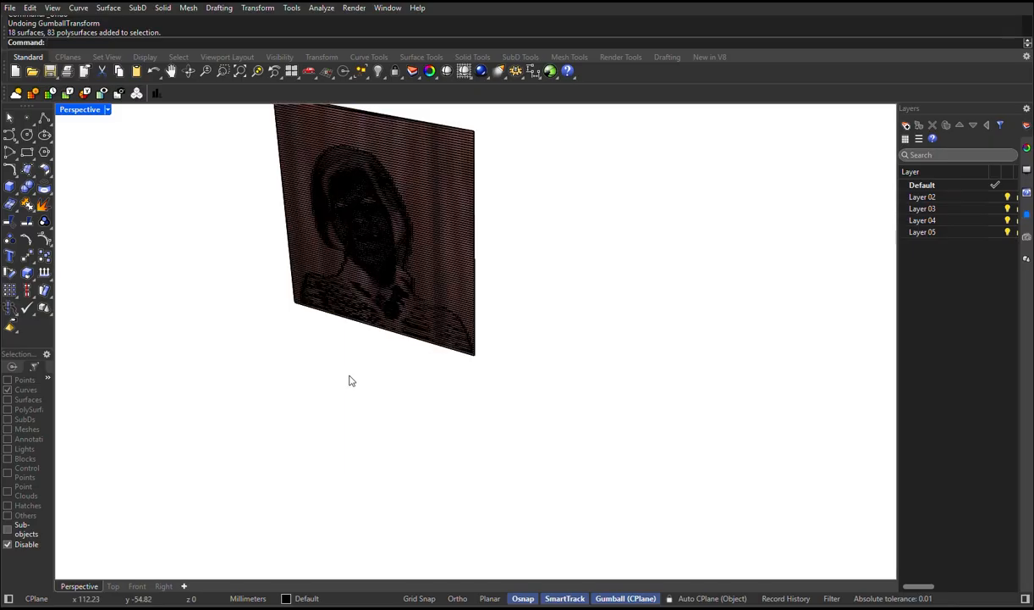
Step: Try to pick the backing surface behind the upright strips in the Perspective viewport
{"action": "left_click", "coordinate": [458, 184]}
{"action": "left_click", "coordinate": [503, 200]}
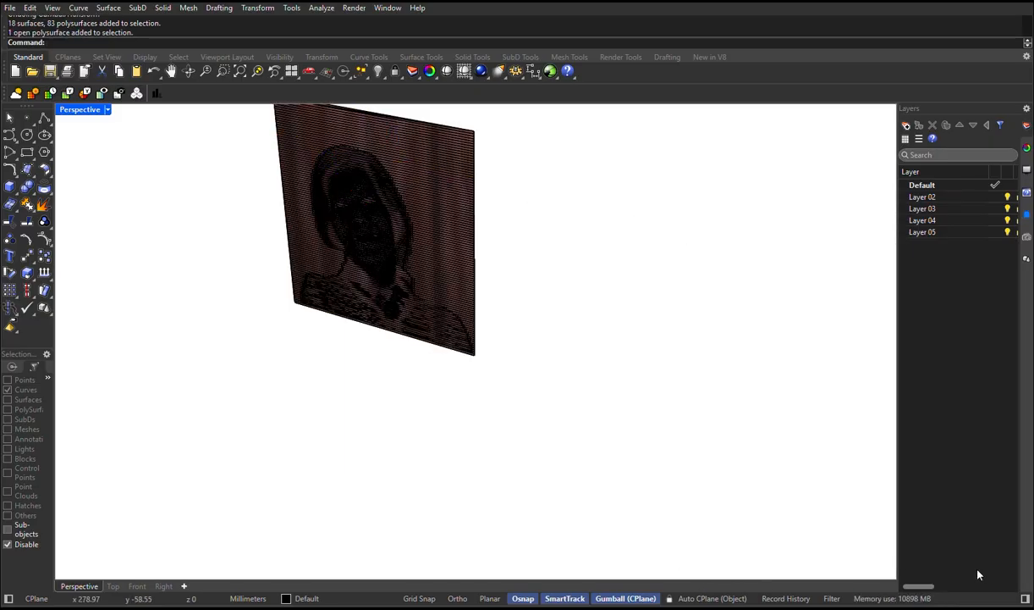
{"action": "left_click_drag", "start_coordinate": [918, 586], "coordinate": [927, 587]}
{"action": "left_click", "coordinate": [453, 188]}
{"action": "left_click", "coordinate": [457, 156]}
{"action": "right_click_drag", "start_coordinate": [547, 153], "coordinate": [492, 122]}
{"action": "scroll", "coordinate": [490, 127], "scroll_direction": "up", "scroll_amount": 5}
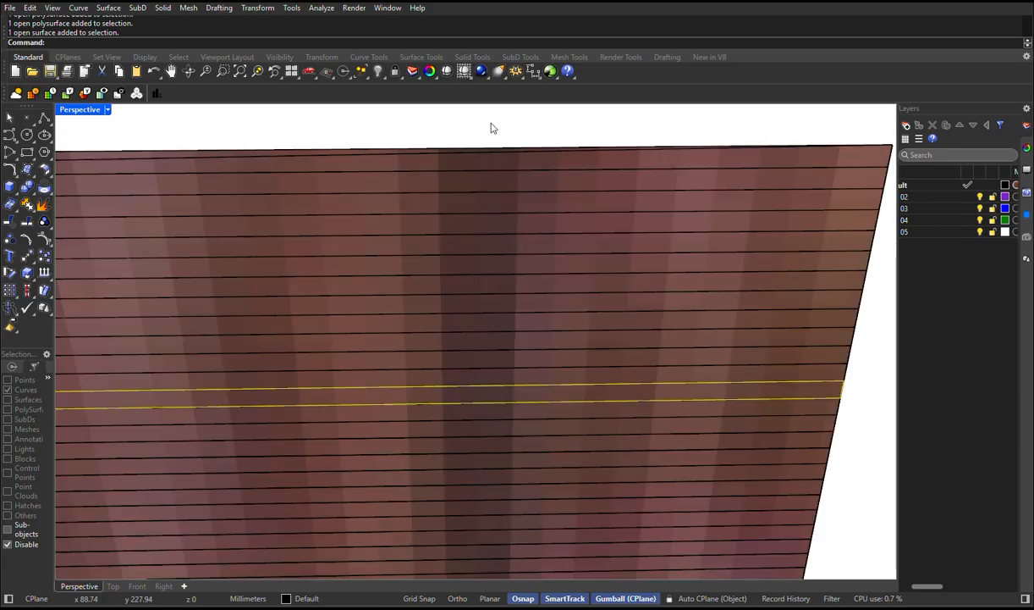
{"action": "left_click", "coordinate": [482, 151]}
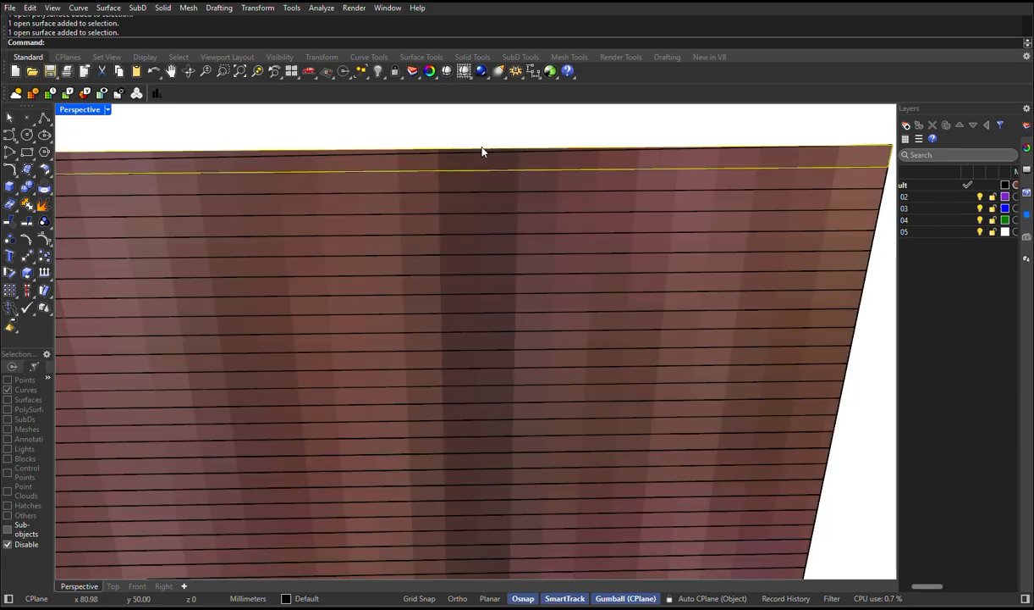
{"action": "scroll", "coordinate": [412, 193], "scroll_direction": "down", "scroll_amount": 8}
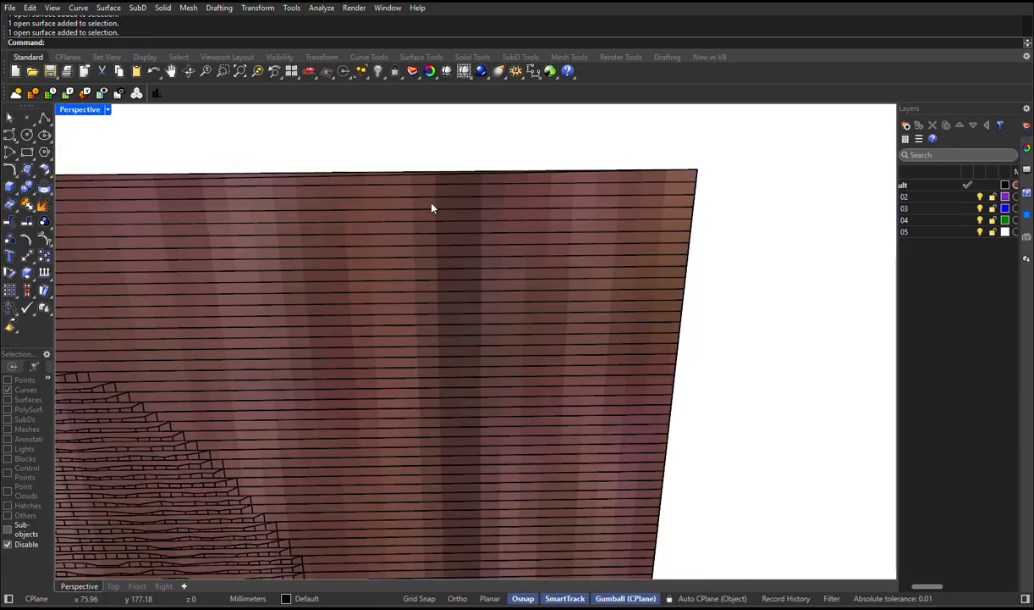
Step: Select only the backing surface in the Front viewport and move it to Layer 02
{"action": "left_click", "coordinate": [113, 586]}
{"action": "left_click", "coordinate": [137, 586]}
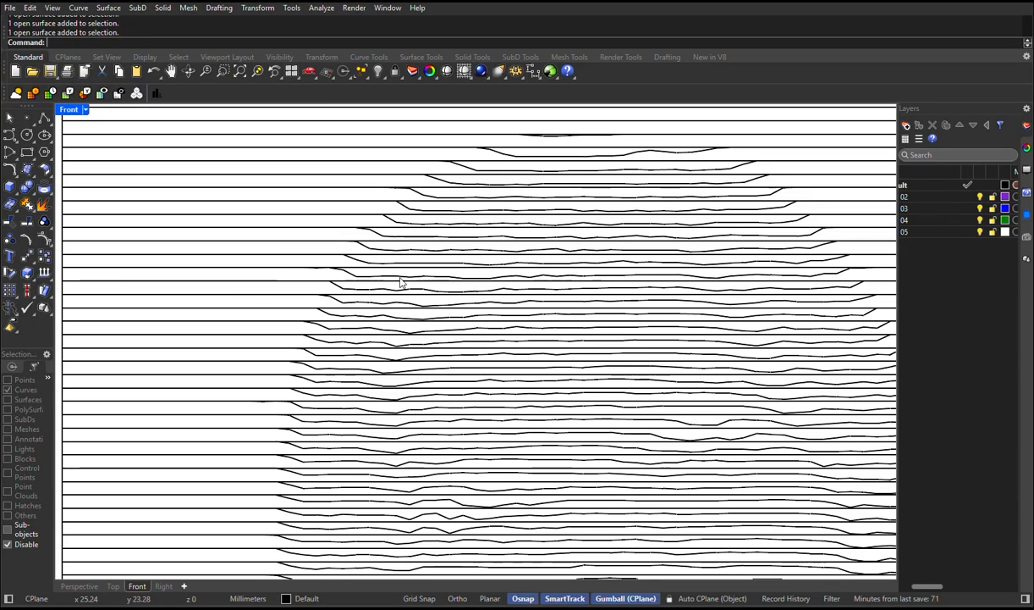
{"action": "scroll", "coordinate": [393, 277], "scroll_direction": "up", "scroll_amount": 5}
{"action": "scroll", "coordinate": [404, 277], "scroll_direction": "down", "scroll_amount": 5}
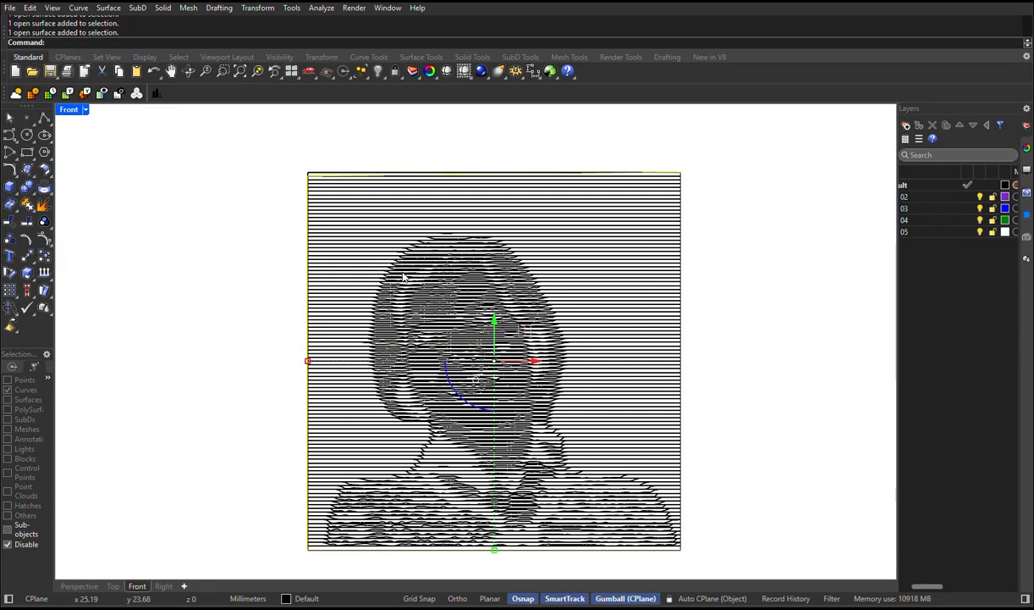
{"action": "left_click", "coordinate": [329, 260]}
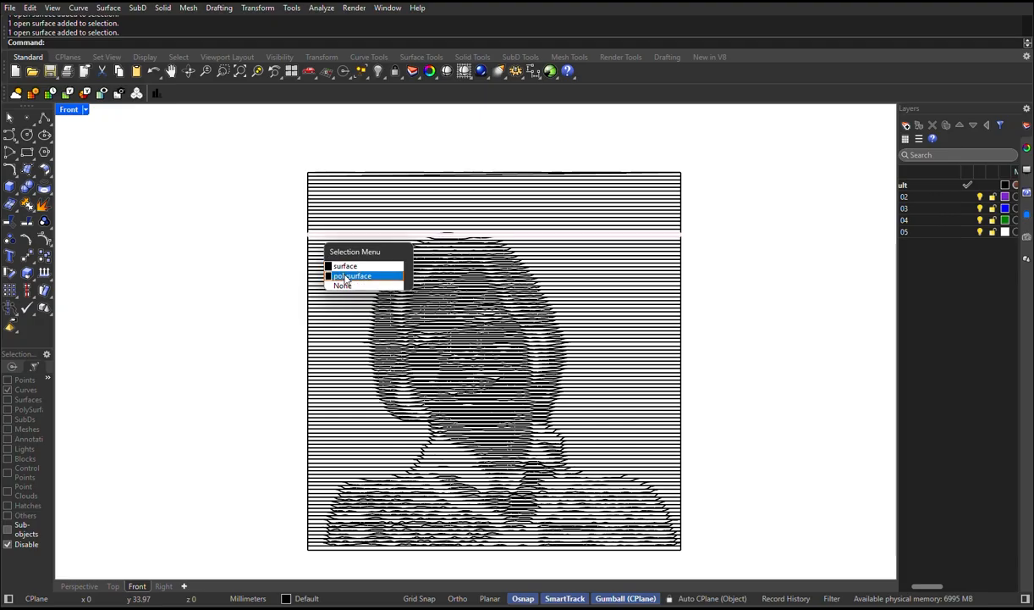
{"action": "left_click", "coordinate": [345, 266]}
{"action": "left_click", "coordinate": [701, 308]}
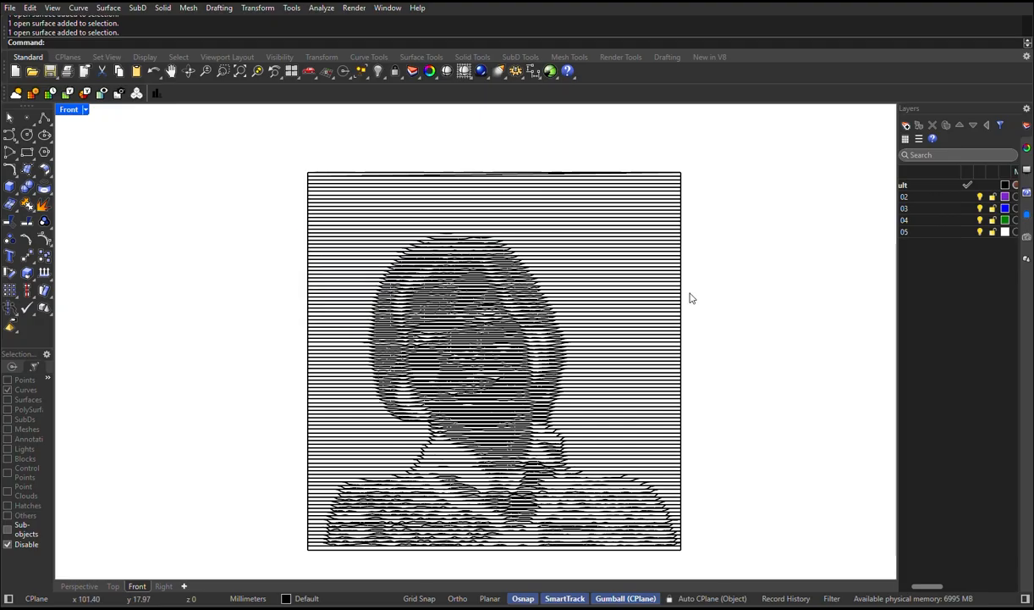
{"action": "left_click", "coordinate": [687, 297]}
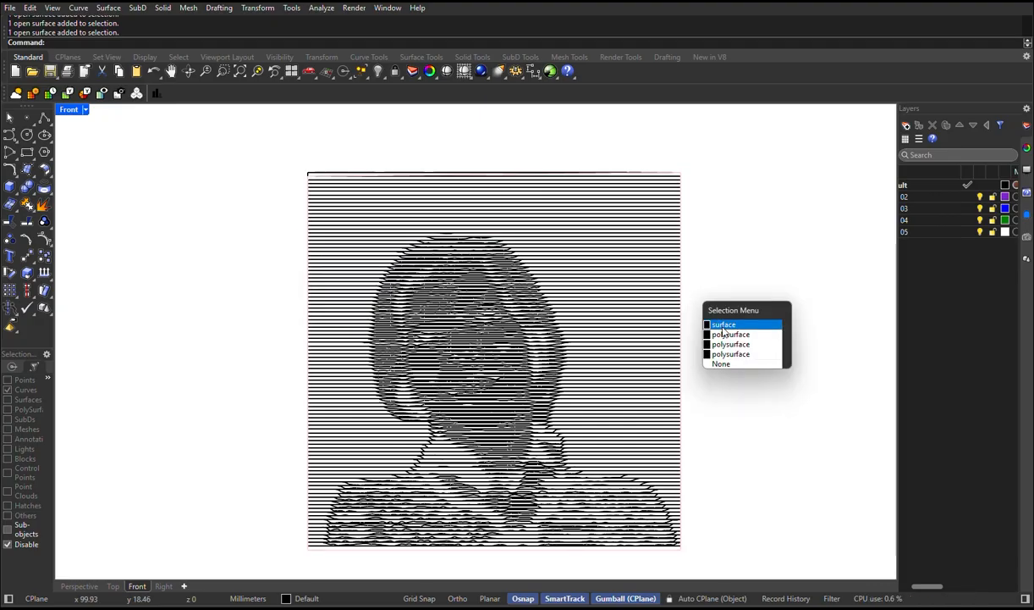
{"action": "left_click", "coordinate": [724, 325]}
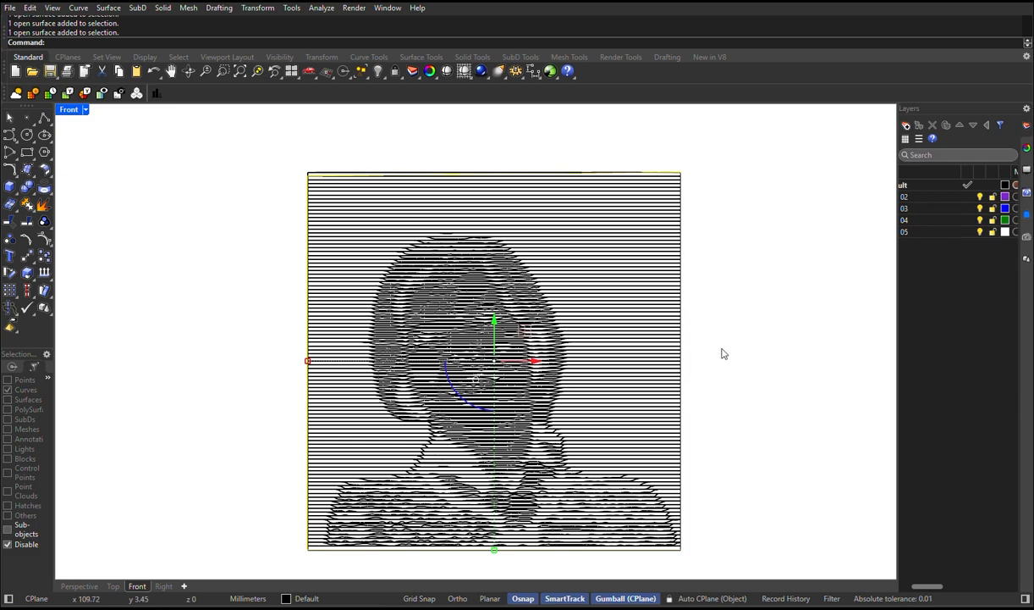
{"action": "left_click", "coordinate": [942, 199]}
{"action": "right_click", "coordinate": [942, 200]}
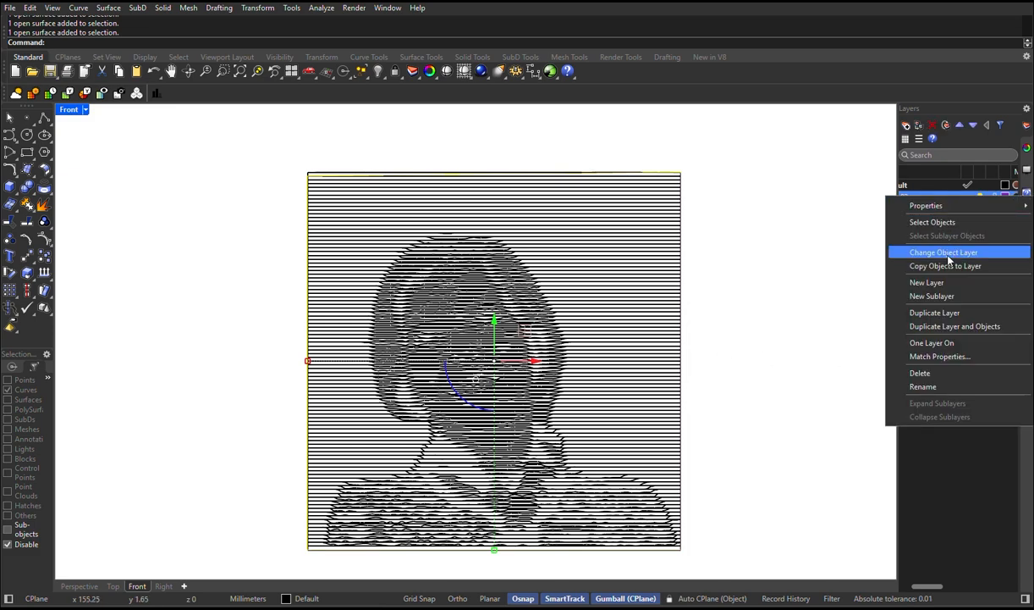
{"action": "left_click", "coordinate": [949, 241]}
Step: Set the Front viewport's display mode to Clean line work with material and inspect the portrait strips against the backing
{"action": "left_click", "coordinate": [85, 110]}
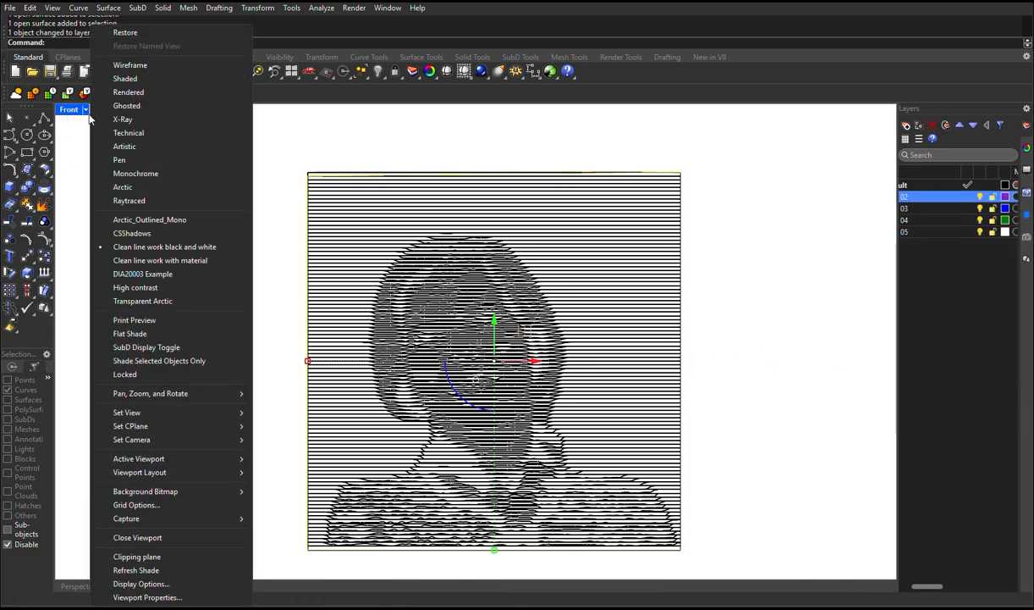
{"action": "left_click", "coordinate": [185, 261]}
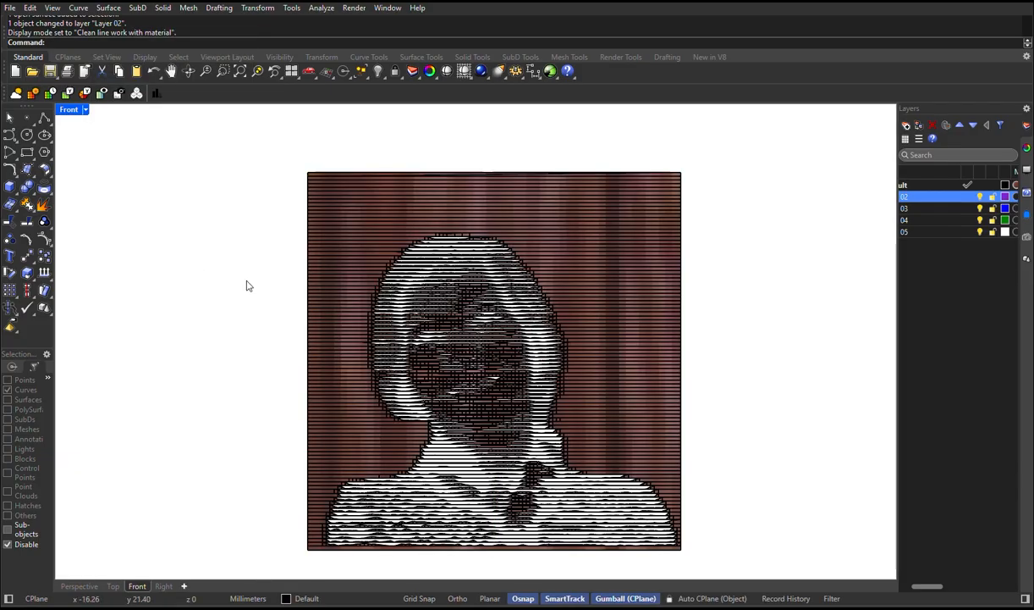
{"action": "scroll", "coordinate": [470, 320], "scroll_direction": "up", "scroll_amount": 3}
{"action": "scroll", "coordinate": [475, 324], "scroll_direction": "down", "scroll_amount": 3}
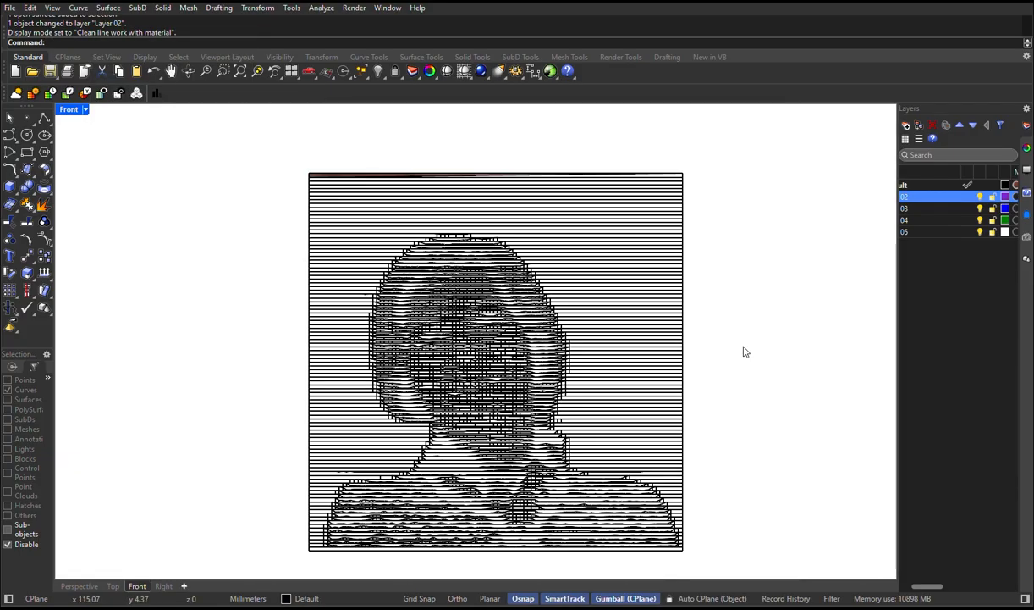
{"action": "scroll", "coordinate": [464, 286], "scroll_direction": "up", "scroll_amount": 3}
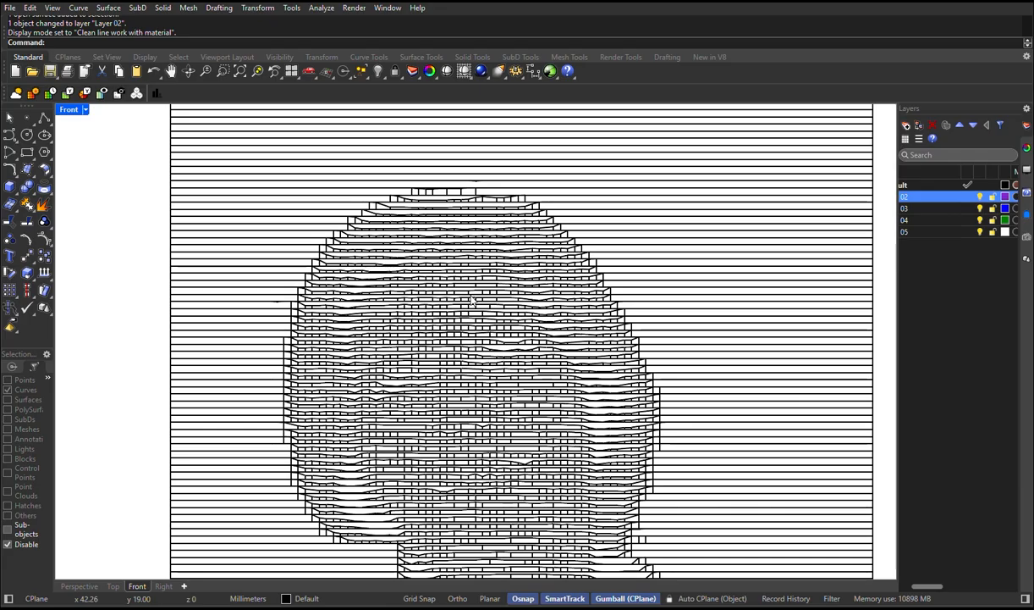
{"action": "scroll", "coordinate": [471, 307], "scroll_direction": "down", "scroll_amount": 1}
{"action": "scroll", "coordinate": [470, 311], "scroll_direction": "down", "scroll_amount": 2}
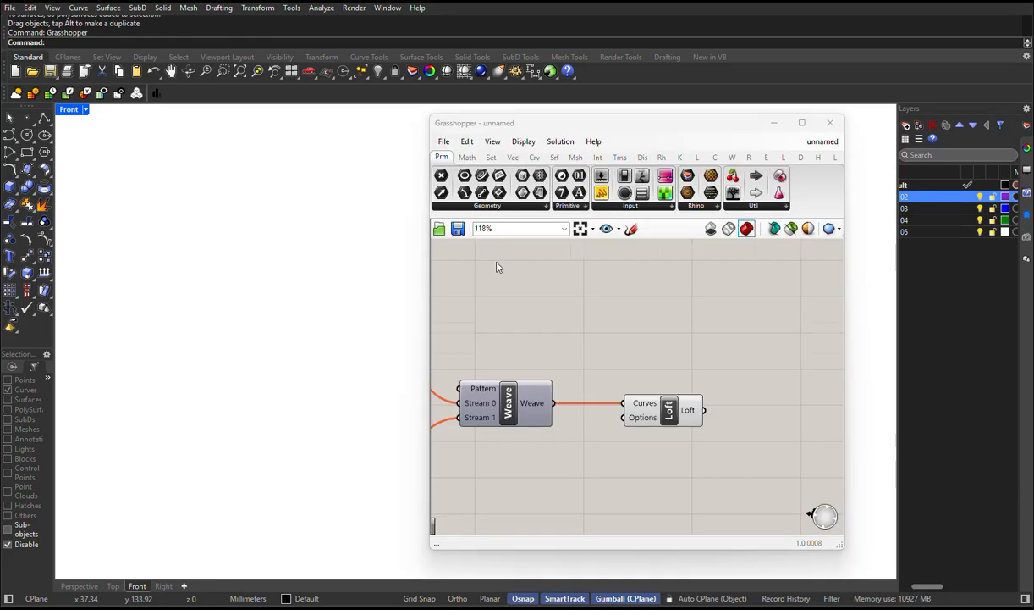
Step: Load the image cq5dam.web.1280.1280 into the Grasshopper Image Sampler and accept its settings
{"action": "scroll", "coordinate": [494, 268], "scroll_direction": "down", "scroll_amount": 4}
{"action": "scroll", "coordinate": [572, 332], "scroll_direction": "up", "scroll_amount": 3}
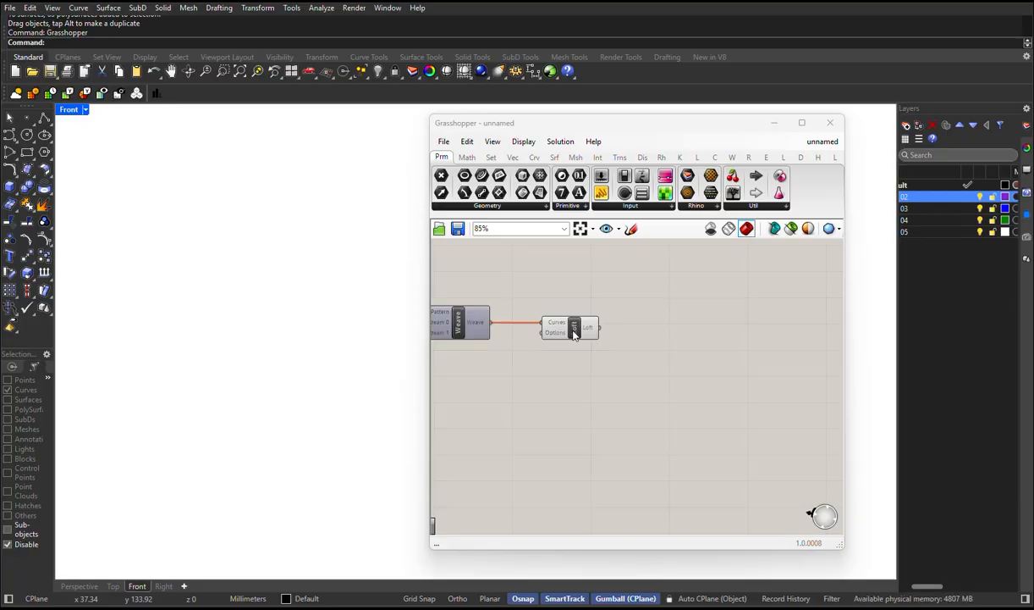
{"action": "left_click_drag", "start_coordinate": [635, 129], "coordinate": [444, 143]}
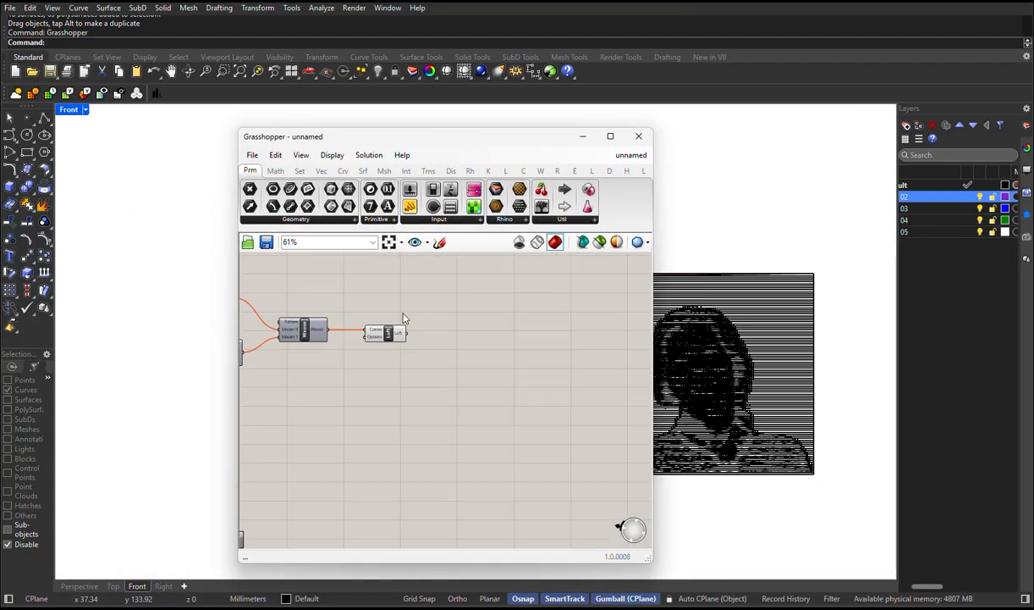
{"action": "scroll", "coordinate": [338, 305], "scroll_direction": "down", "scroll_amount": 5}
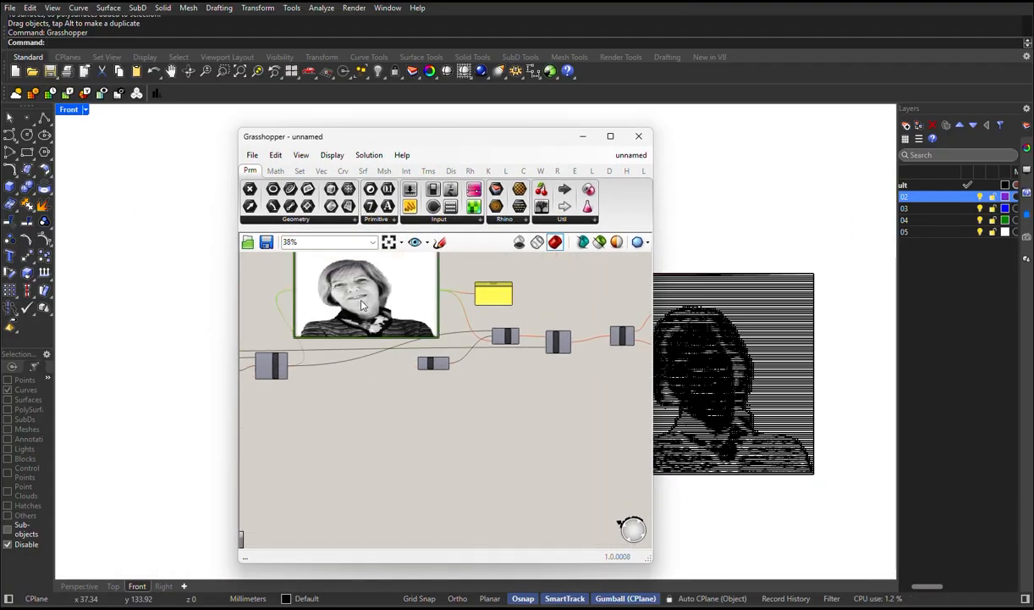
{"action": "double_click", "coordinate": [361, 305]}
{"action": "left_click", "coordinate": [505, 302]}
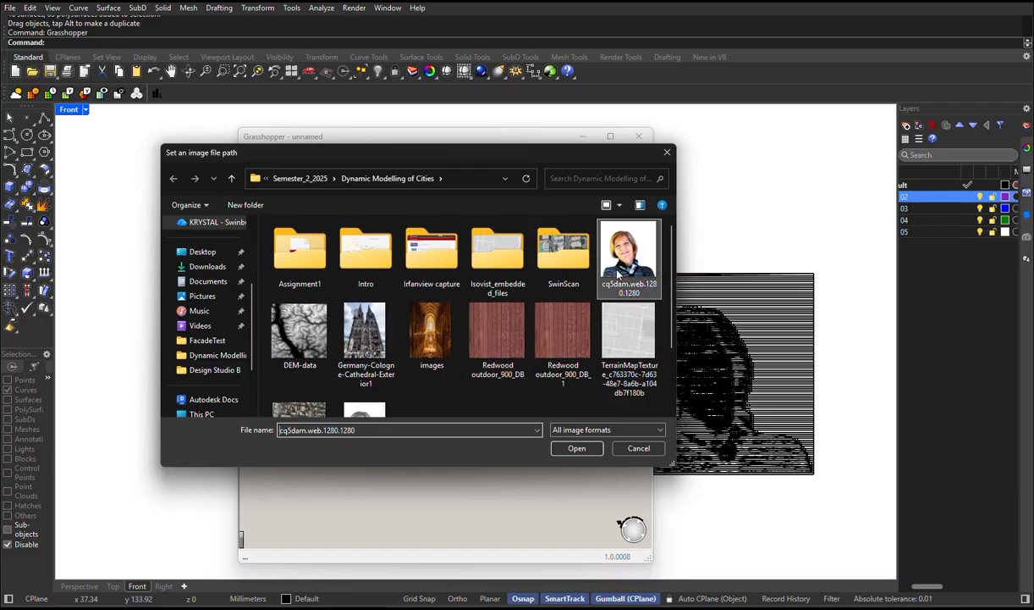
{"action": "left_click", "coordinate": [577, 448]}
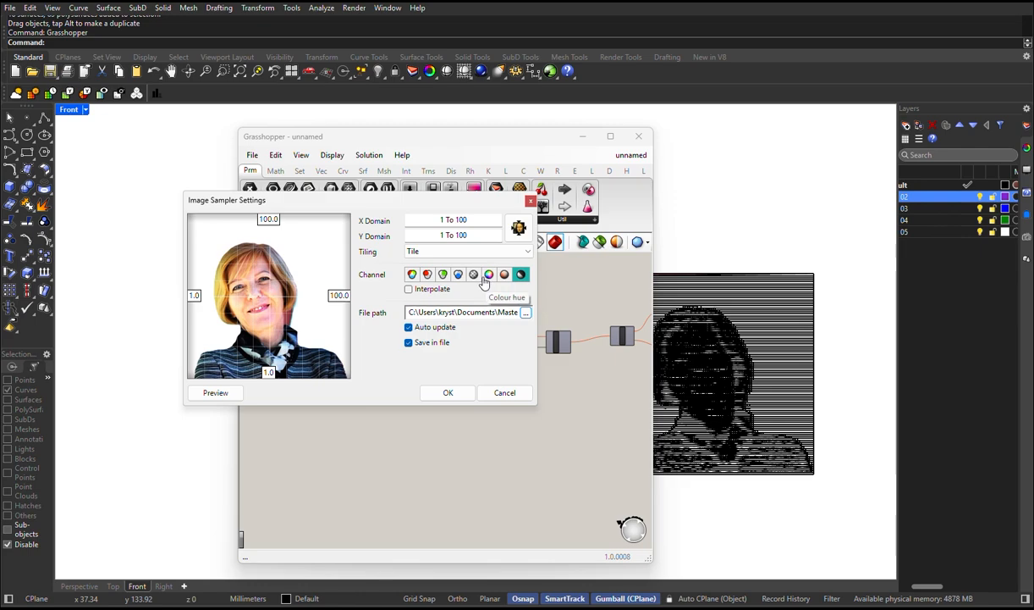
{"action": "left_click", "coordinate": [449, 391]}
Step: Examine the lofted strip preview in the Top viewport, comparing strip thickness across the face and background with the sampled portrait
{"action": "left_click_drag", "start_coordinate": [493, 144], "coordinate": [697, 146]}
{"action": "left_click", "coordinate": [113, 586]}
{"action": "scroll", "coordinate": [246, 330], "scroll_direction": "up", "scroll_amount": 6}
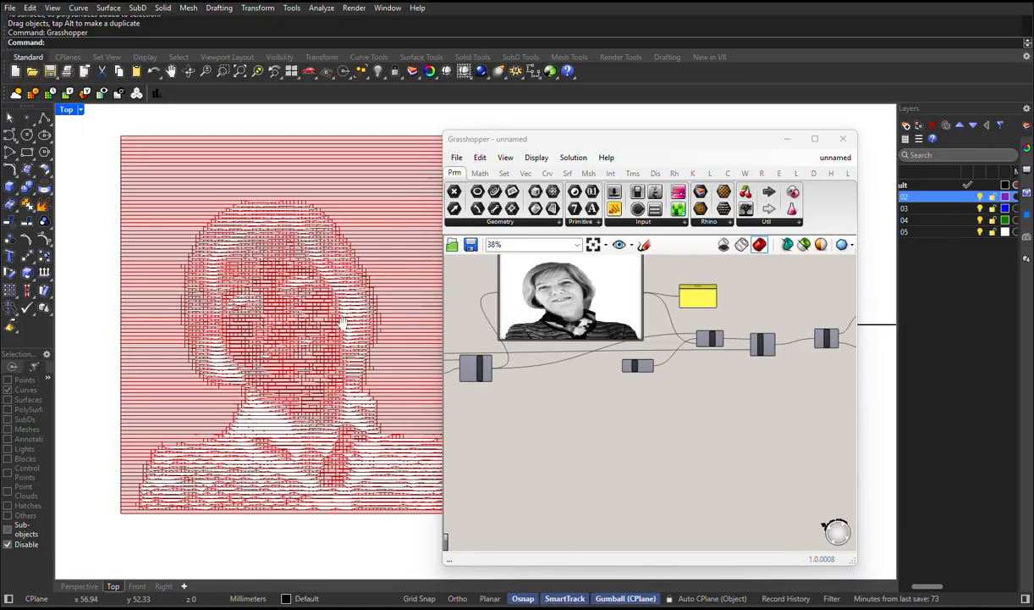
{"action": "scroll", "coordinate": [254, 309], "scroll_direction": "up", "scroll_amount": 2}
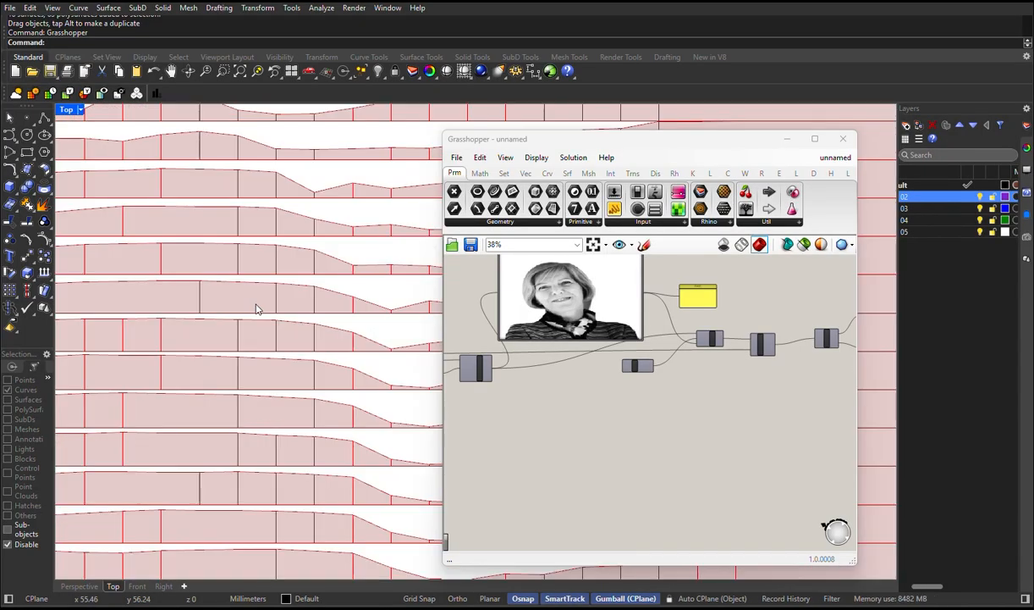
{"action": "scroll", "coordinate": [254, 308], "scroll_direction": "down", "scroll_amount": 8}
{"action": "scroll", "coordinate": [288, 340], "scroll_direction": "down", "scroll_amount": 6}
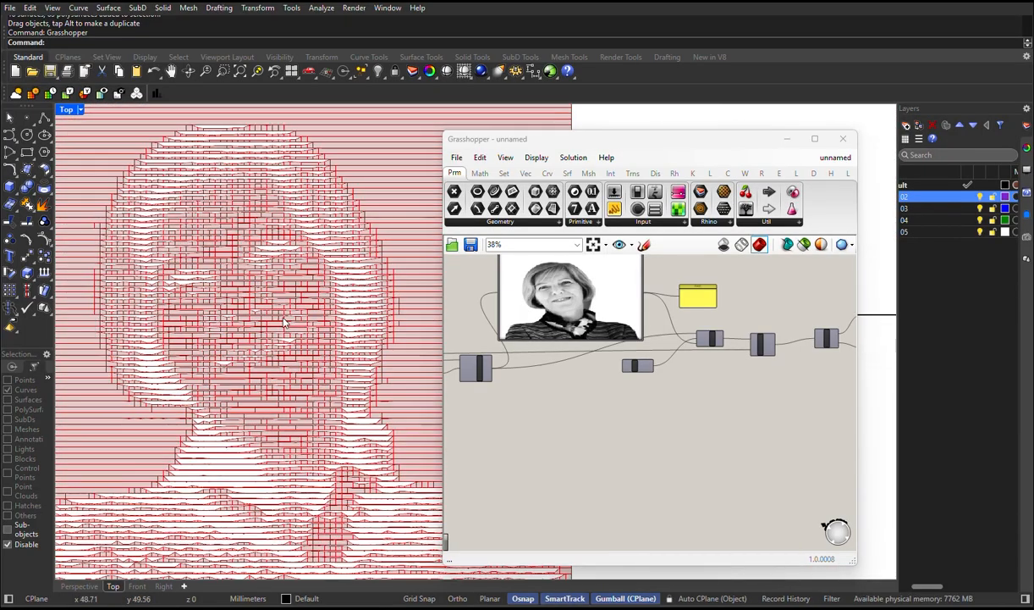
{"action": "scroll", "coordinate": [549, 407], "scroll_direction": "up", "scroll_amount": 3}
{"action": "scroll", "coordinate": [309, 315], "scroll_direction": "up", "scroll_amount": 8}
{"action": "scroll", "coordinate": [310, 318], "scroll_direction": "up", "scroll_amount": 6}
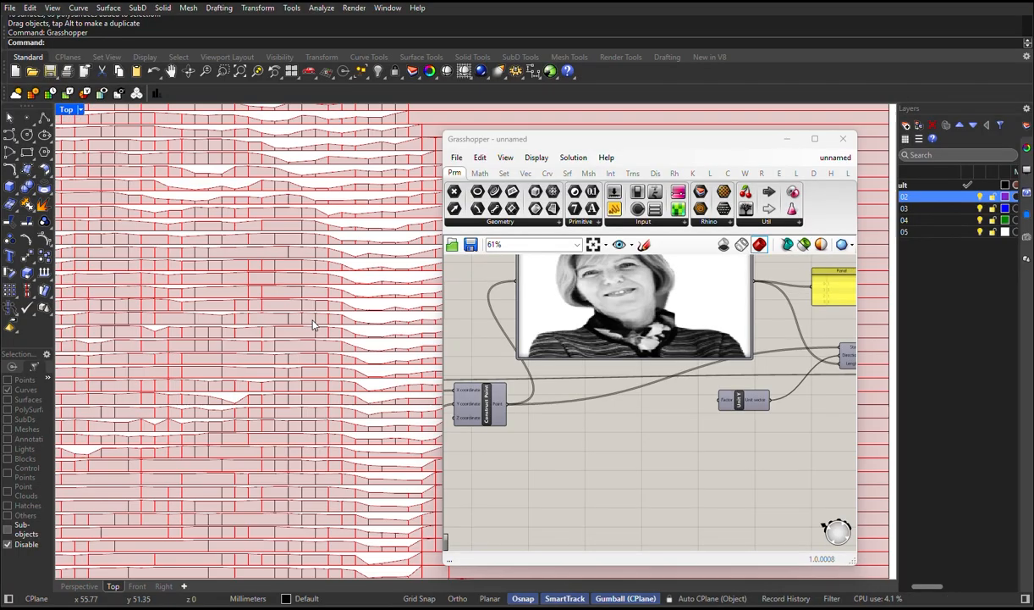
{"action": "scroll", "coordinate": [314, 325], "scroll_direction": "down", "scroll_amount": 6}
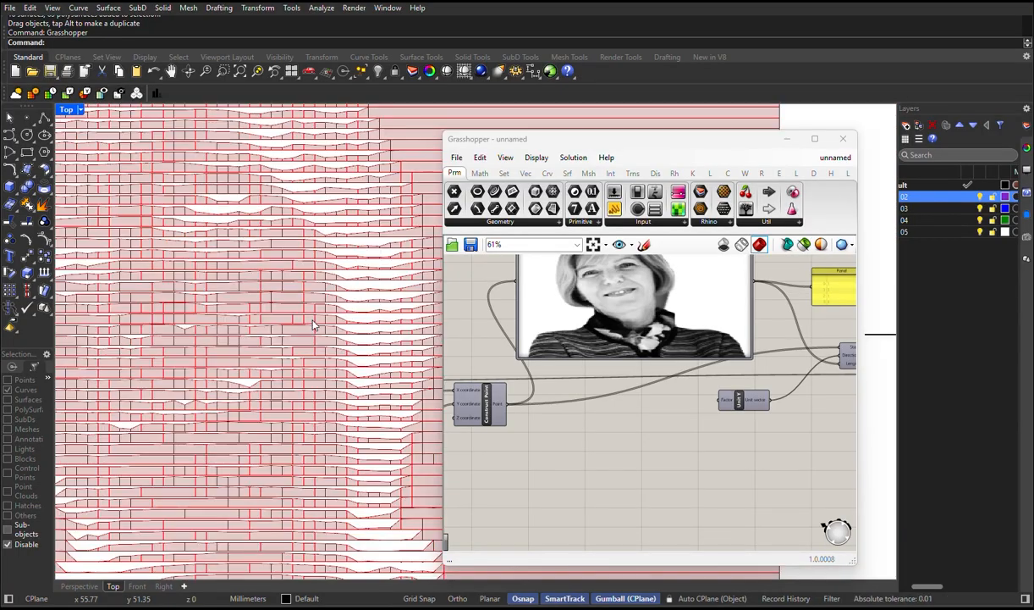
{"action": "scroll", "coordinate": [314, 325], "scroll_direction": "up", "scroll_amount": 4}
{"action": "scroll", "coordinate": [338, 273], "scroll_direction": "up", "scroll_amount": 5}
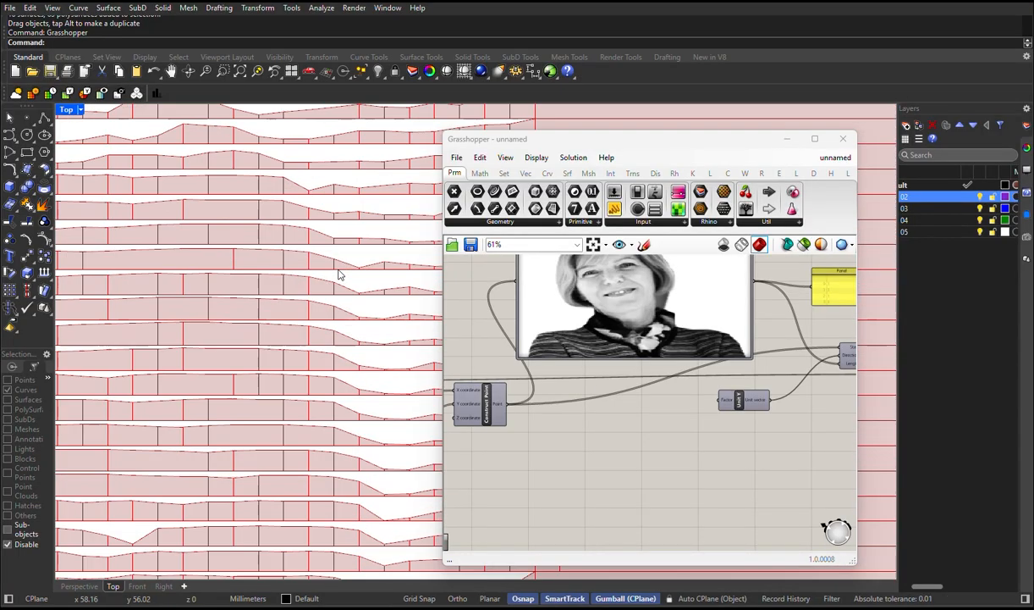
{"action": "scroll", "coordinate": [338, 273], "scroll_direction": "down", "scroll_amount": 5}
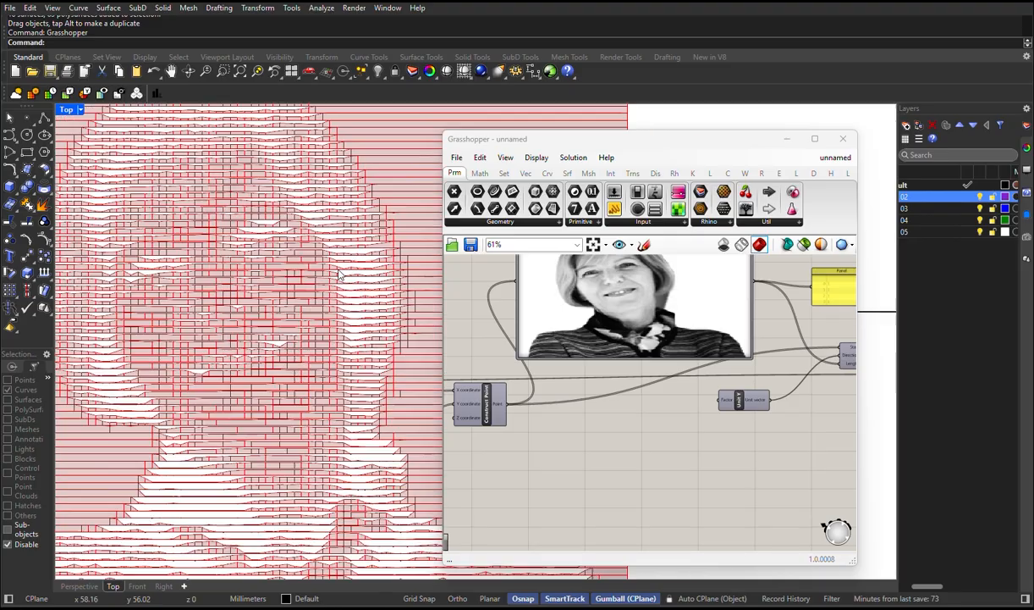
{"action": "scroll", "coordinate": [338, 273], "scroll_direction": "up", "scroll_amount": 3}
{"action": "scroll", "coordinate": [338, 274], "scroll_direction": "up", "scroll_amount": 6}
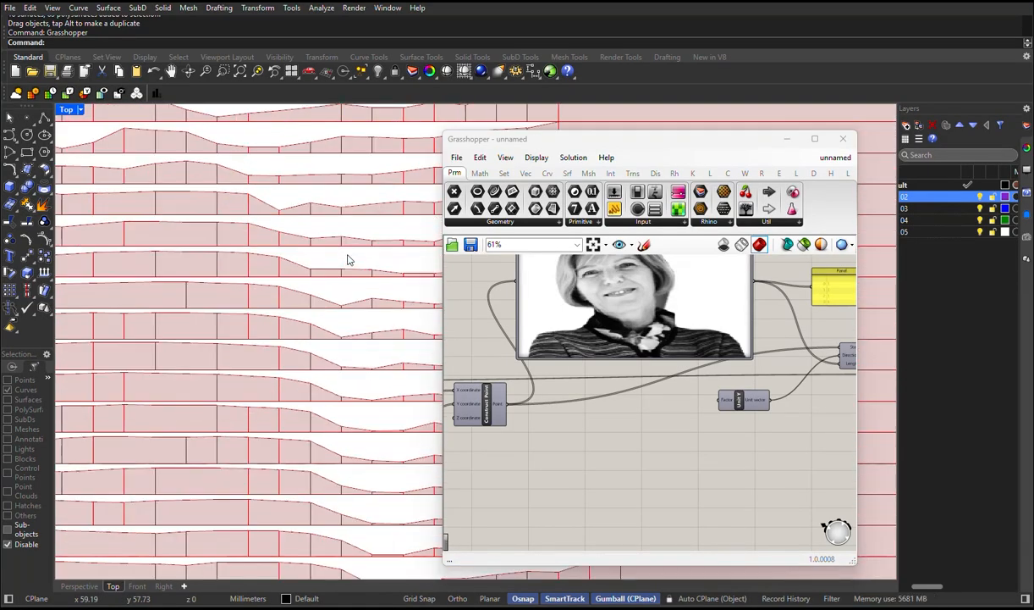
{"action": "scroll", "coordinate": [260, 355], "scroll_direction": "down", "scroll_amount": 8}
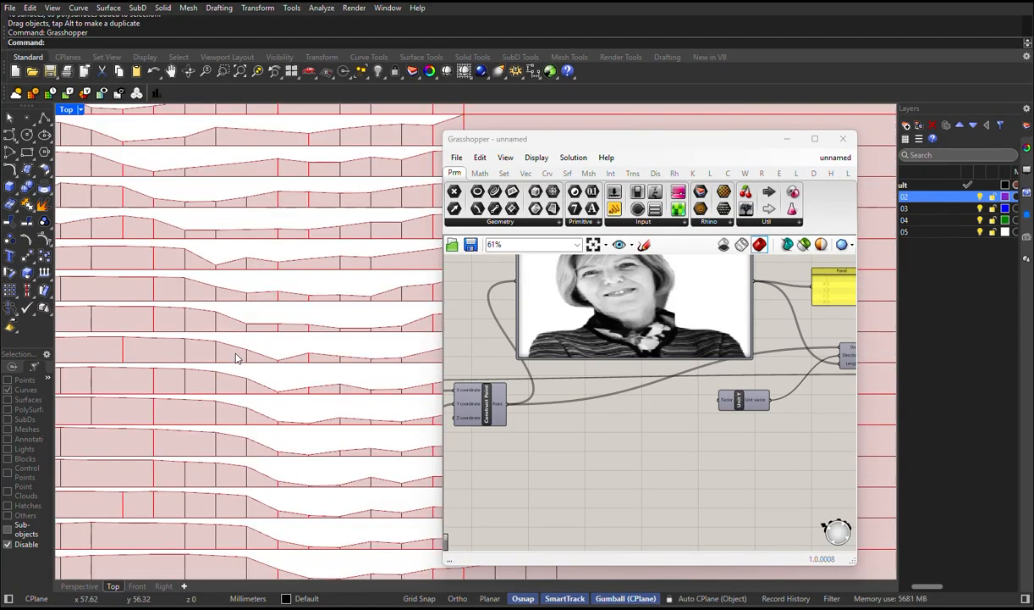
{"action": "scroll", "coordinate": [288, 347], "scroll_direction": "up", "scroll_amount": 2}
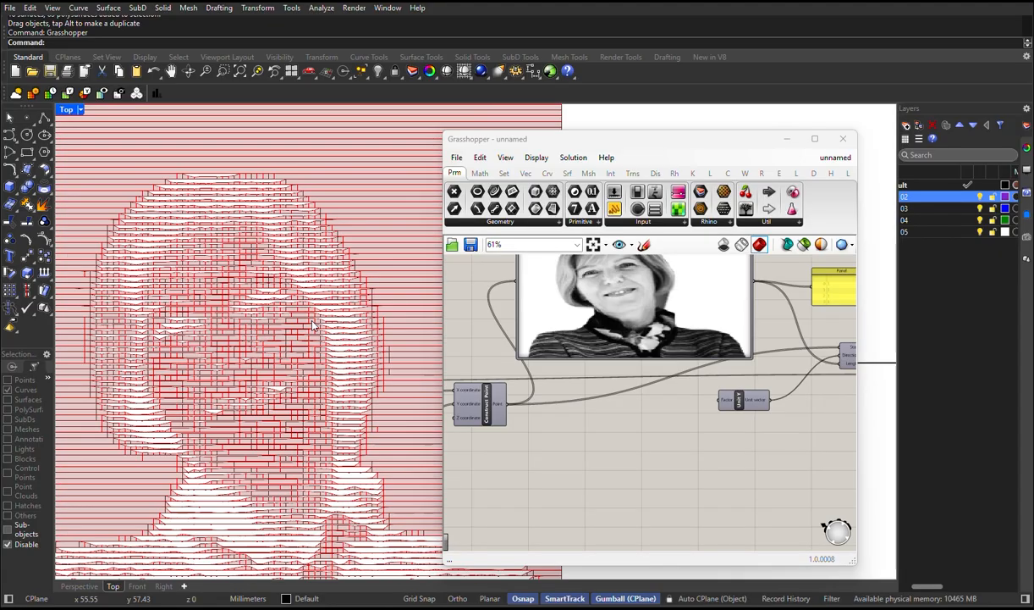
{"action": "scroll", "coordinate": [314, 324], "scroll_direction": "down", "scroll_amount": 3}
{"action": "scroll", "coordinate": [313, 338], "scroll_direction": "up", "scroll_amount": 5}
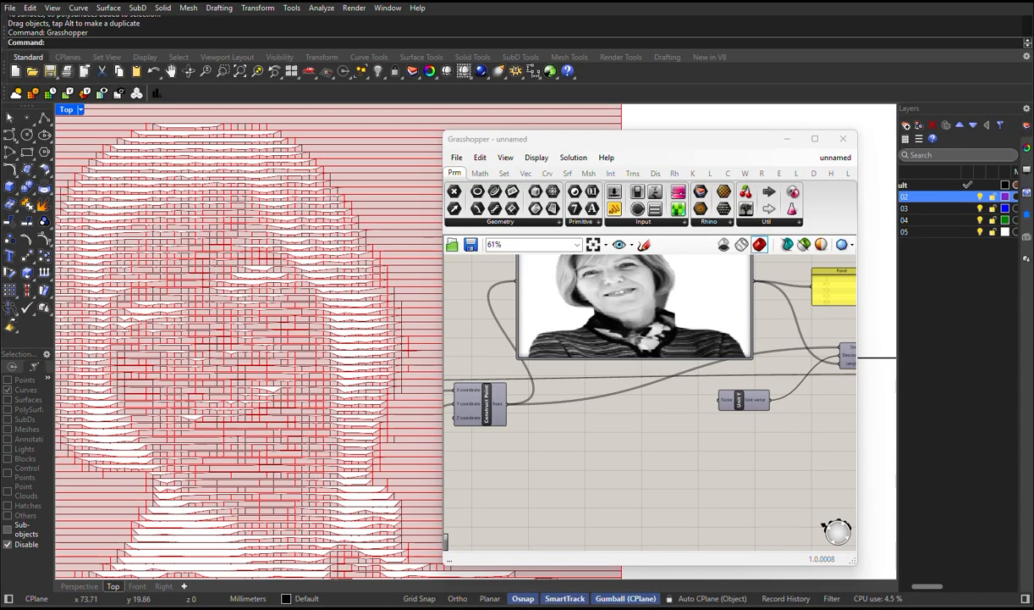
Step: Replace the Image Sampler's picture with the Inverse image and accept the settings
{"action": "double_click", "coordinate": [711, 347]}
{"action": "left_click", "coordinate": [846, 351]}
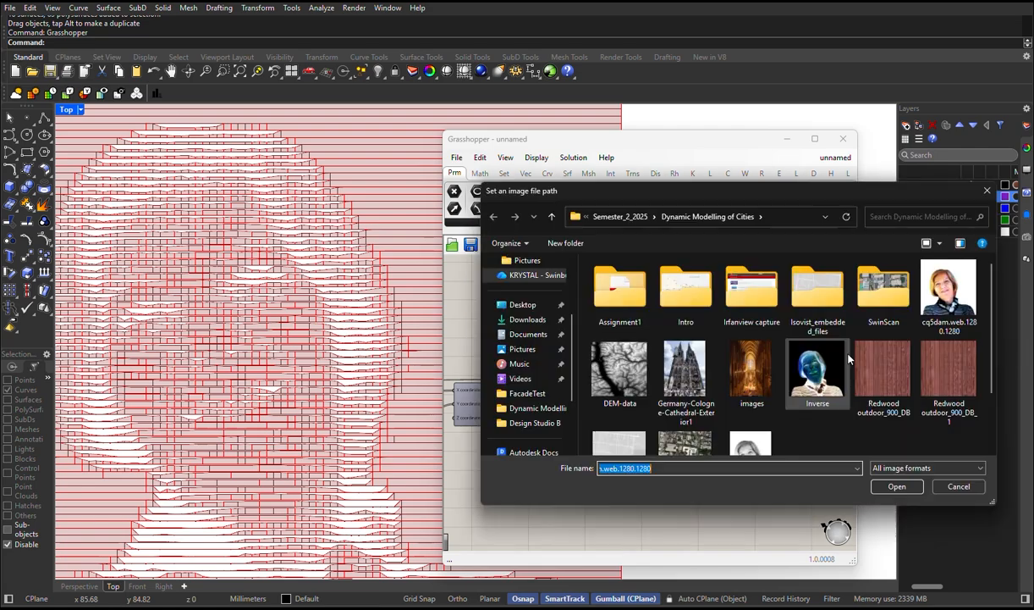
{"action": "left_click", "coordinate": [780, 355]}
{"action": "left_click", "coordinate": [889, 484]}
{"action": "left_click", "coordinate": [756, 437]}
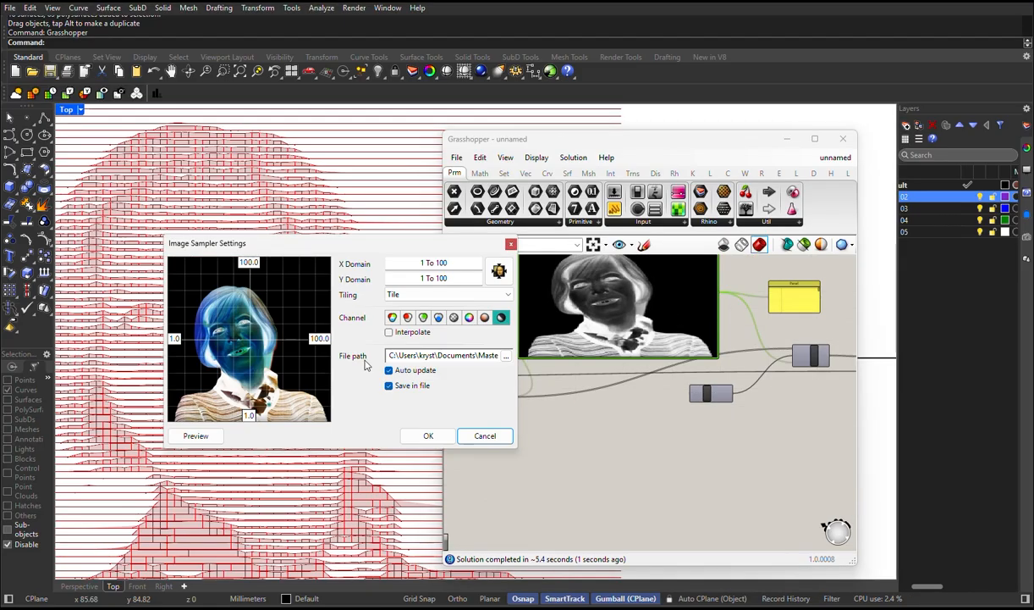
{"action": "left_click", "coordinate": [425, 434]}
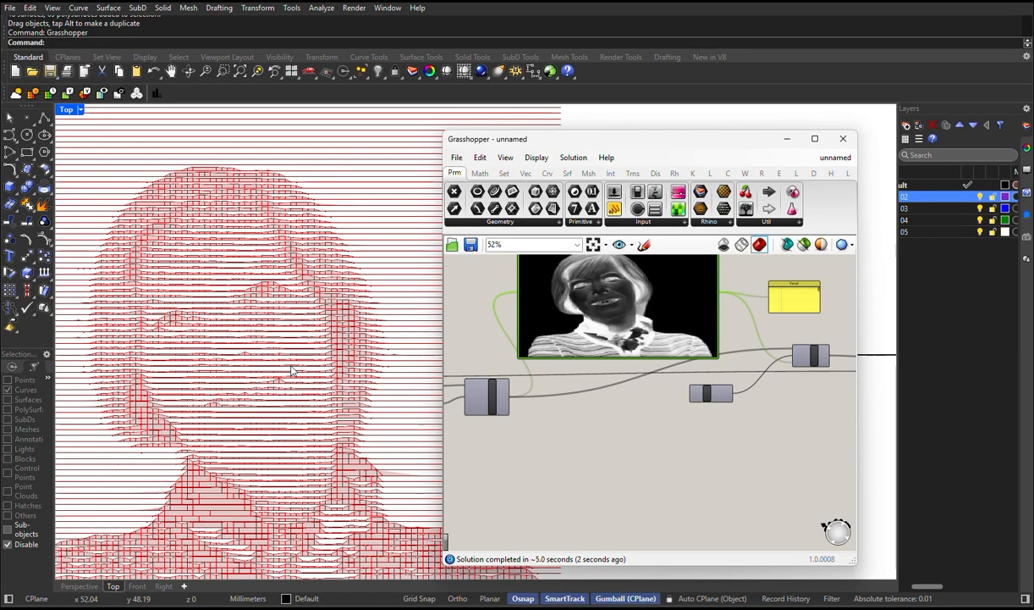
Step: Bake the Loft component's inverted strips into Rhino with the default attributes, and close Grasshopper
{"action": "scroll", "coordinate": [292, 371], "scroll_direction": "down", "scroll_amount": 3}
{"action": "right_click_drag", "start_coordinate": [735, 413], "coordinate": [484, 406]}
{"action": "right_click_drag", "start_coordinate": [776, 406], "coordinate": [527, 401]}
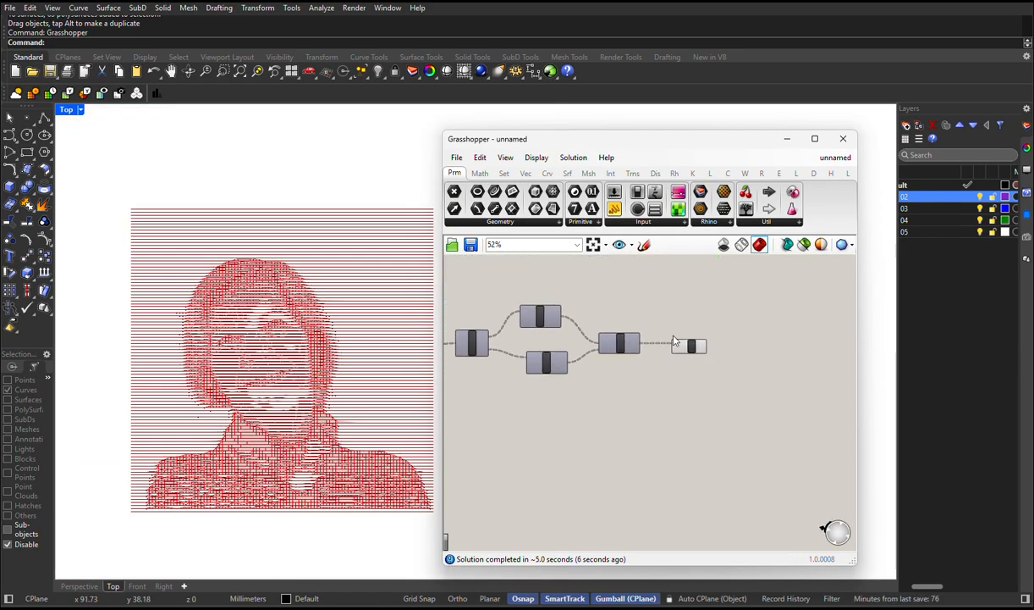
{"action": "scroll", "coordinate": [688, 343], "scroll_direction": "up", "scroll_amount": 7}
{"action": "right_click", "coordinate": [700, 355]}
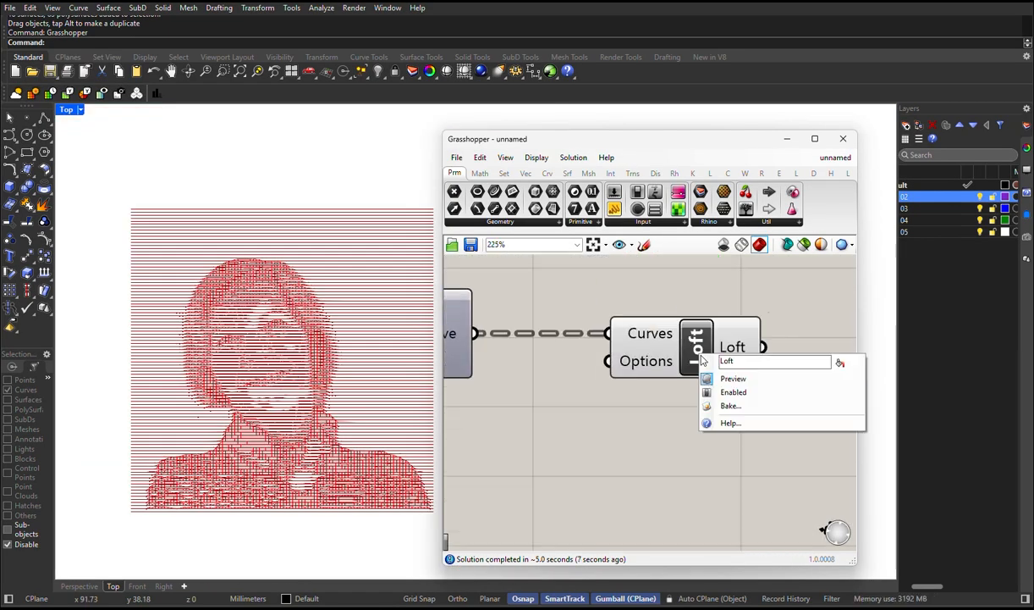
{"action": "left_click", "coordinate": [733, 406]}
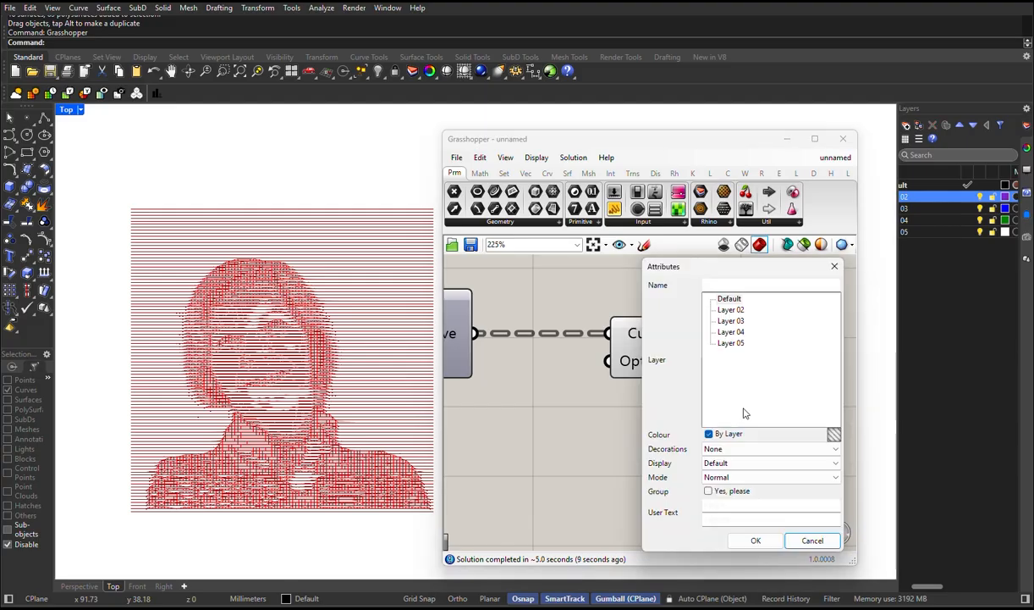
{"action": "left_click", "coordinate": [767, 546]}
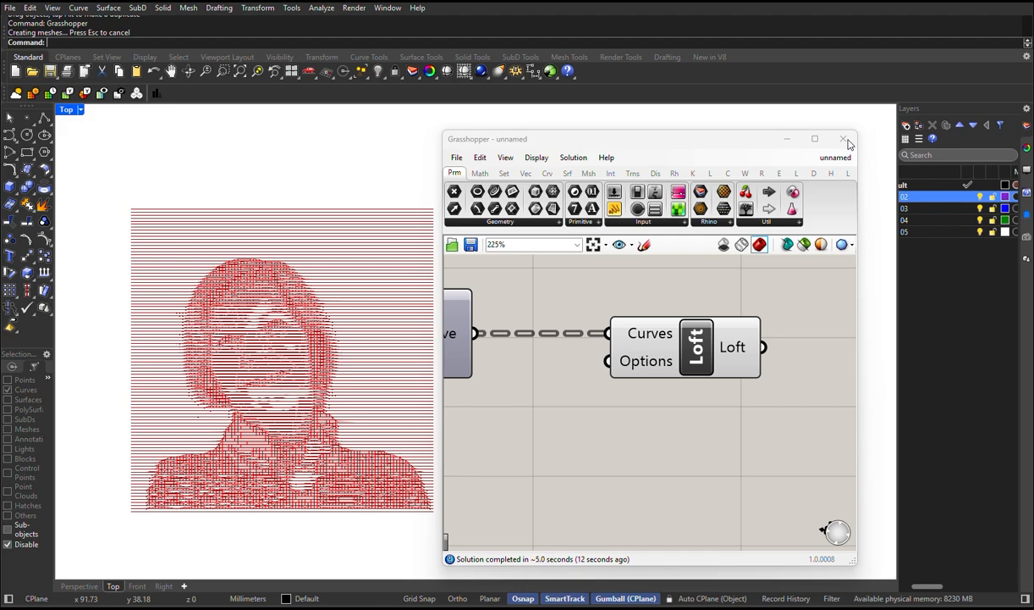
{"action": "left_click", "coordinate": [844, 139]}
{"action": "scroll", "coordinate": [220, 339], "scroll_direction": "up", "scroll_amount": 5}
{"action": "scroll", "coordinate": [400, 313], "scroll_direction": "down", "scroll_amount": 4}
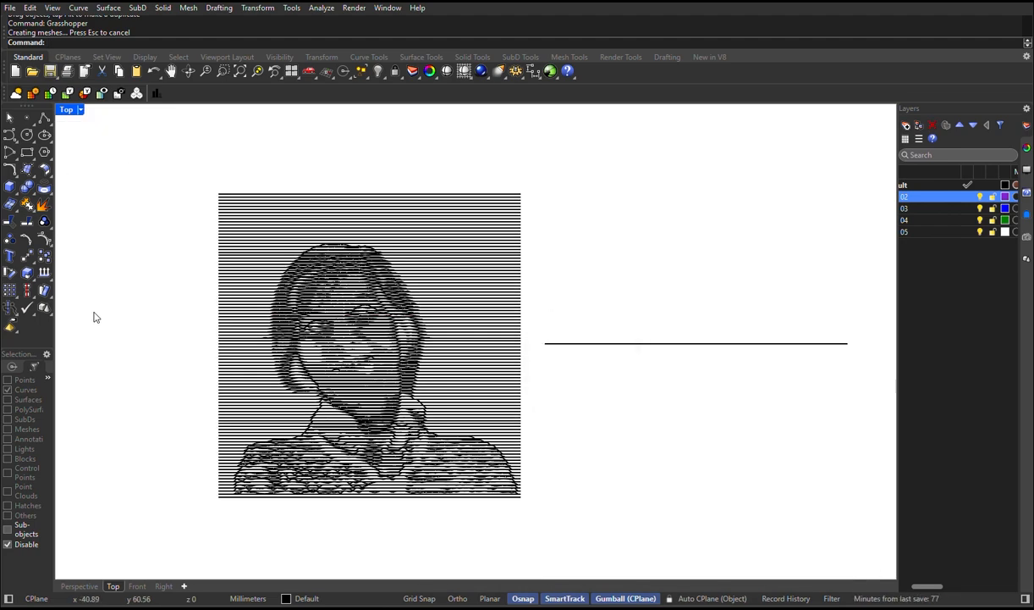
Step: Create a corner-to-corner rectangular plane over the newly baked strips in the Top viewport and assign it to the Default layer
{"action": "left_click", "coordinate": [26, 173]}
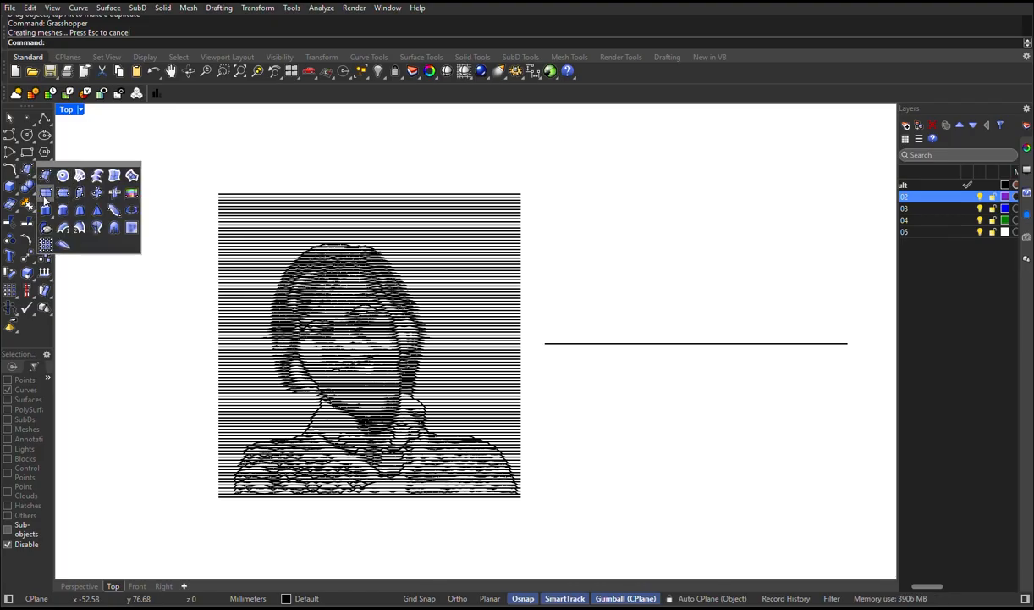
{"action": "left_click", "coordinate": [45, 197]}
{"action": "left_click", "coordinate": [217, 193]}
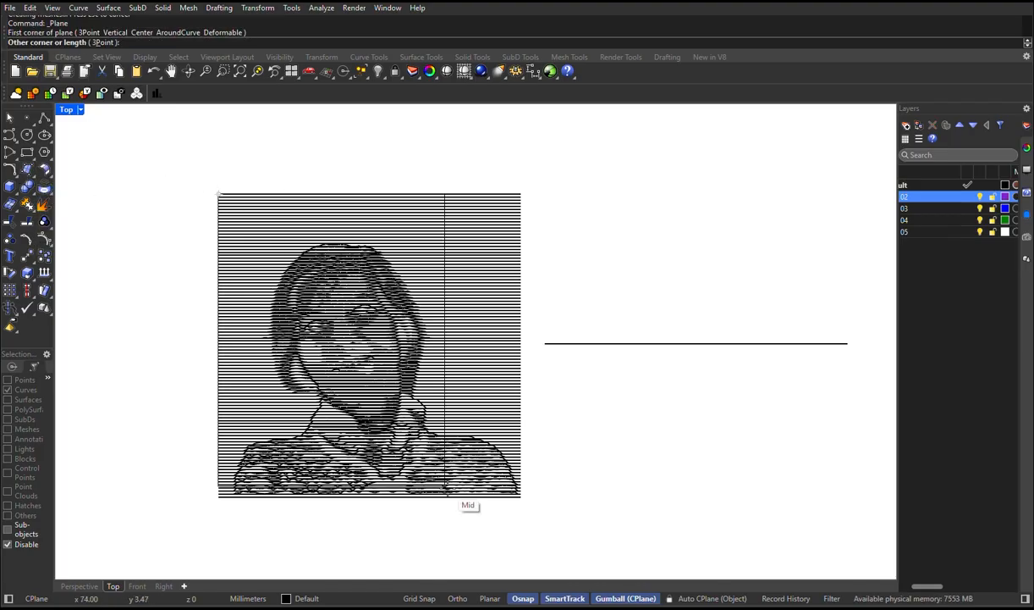
{"action": "left_click", "coordinate": [510, 497]}
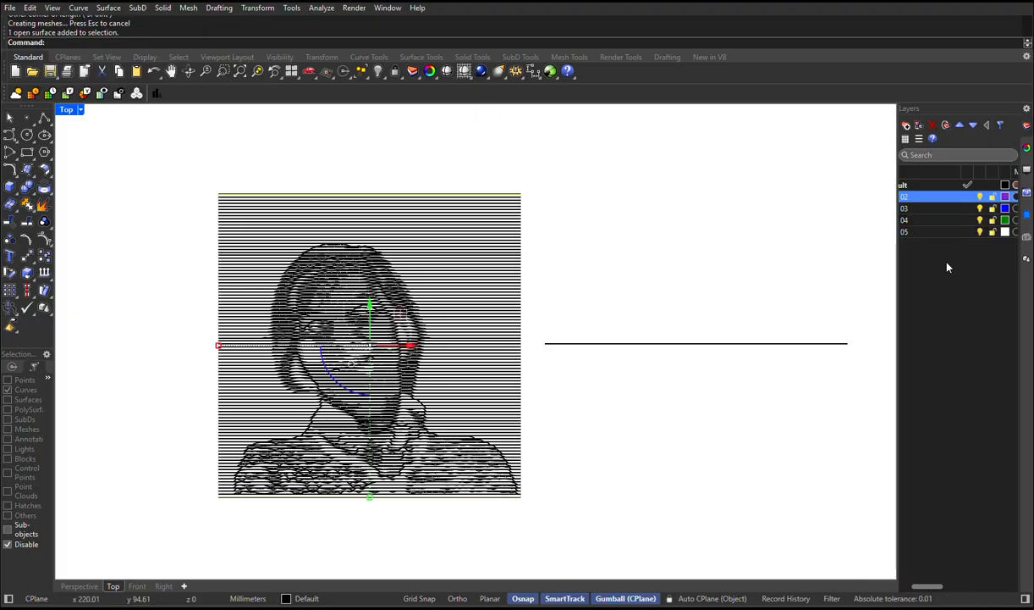
{"action": "right_click", "coordinate": [953, 186]}
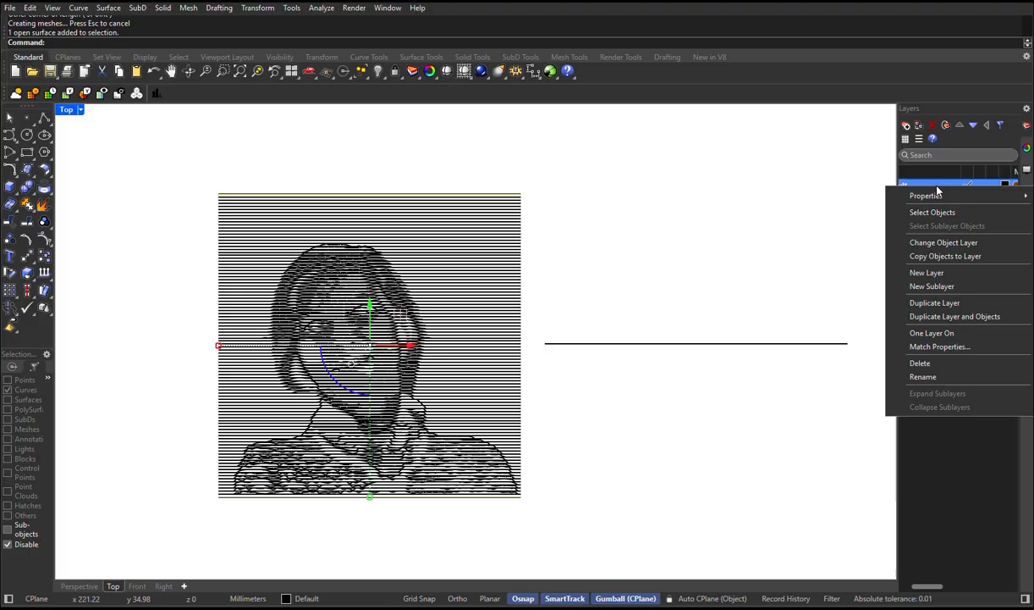
{"action": "left_click", "coordinate": [931, 242]}
{"action": "left_click", "coordinate": [653, 251]}
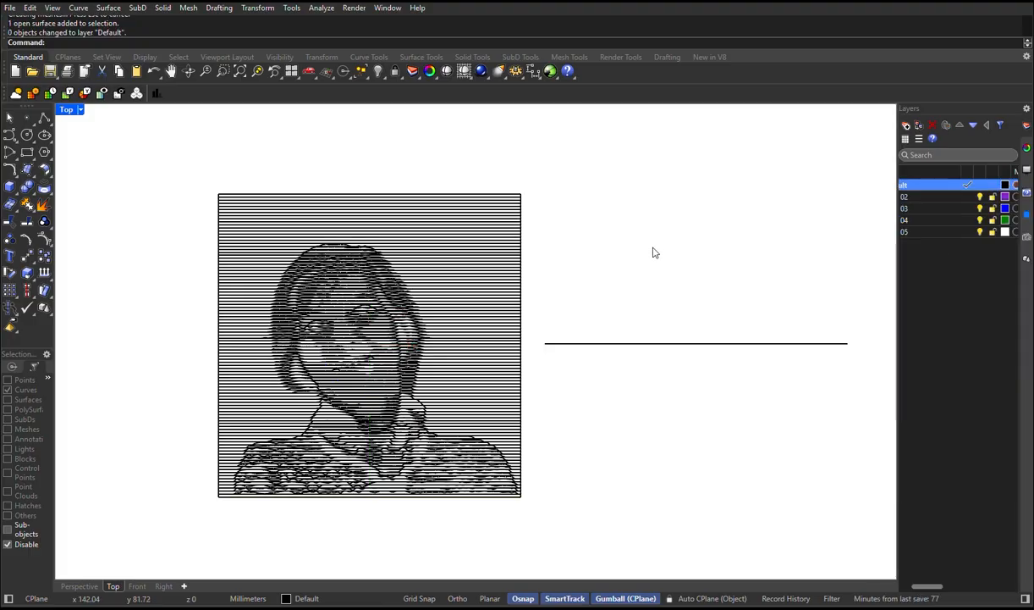
Step: Rotate the new strips and their backing plane together 90 degrees about the X axis in the Perspective viewport
{"action": "left_click_drag", "start_coordinate": [538, 518], "coordinate": [273, 241]}
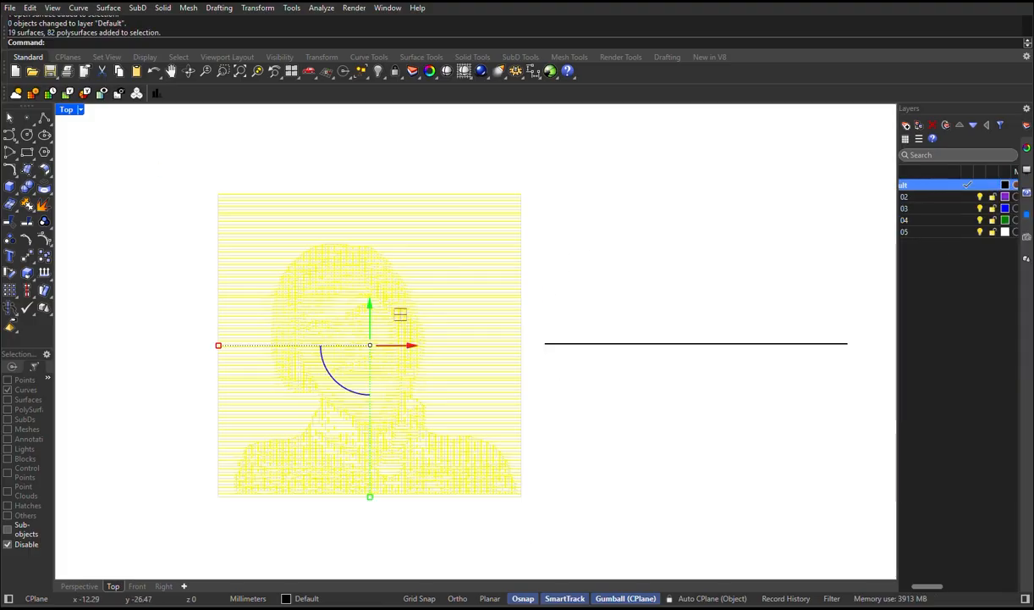
{"action": "left_click", "coordinate": [79, 586]}
{"action": "left_click", "coordinate": [352, 347]}
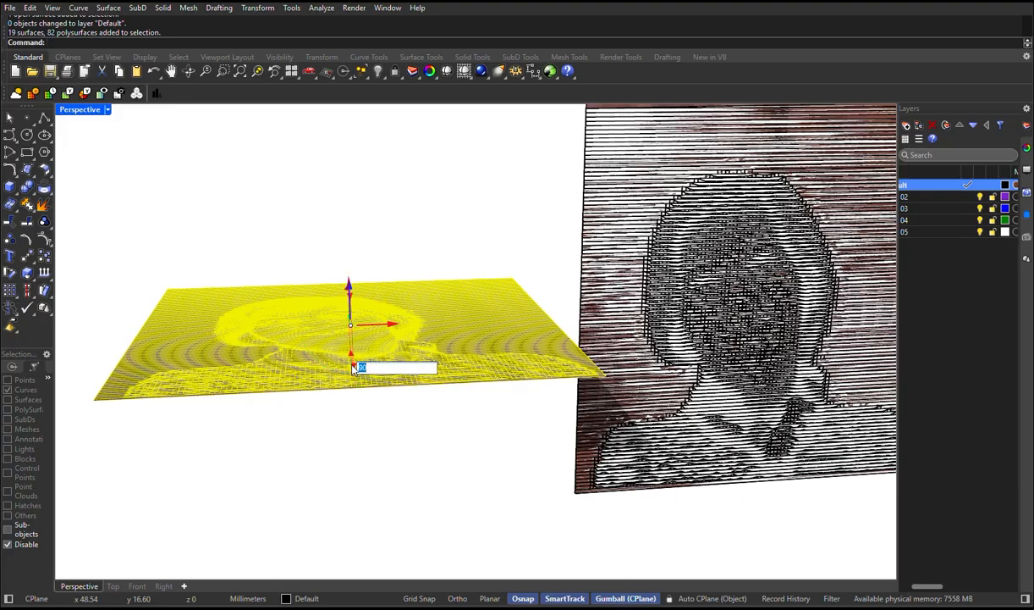
{"action": "type", "text": "90"}
{"action": "key", "text": "Return"}
{"action": "left_click", "coordinate": [542, 529]}
Step: Select only the backing plane of the new upright portrait and move it to Layer 02
{"action": "right_click_drag", "start_coordinate": [542, 529], "coordinate": [554, 510]}
{"action": "scroll", "coordinate": [555, 511], "scroll_direction": "down", "scroll_amount": 2}
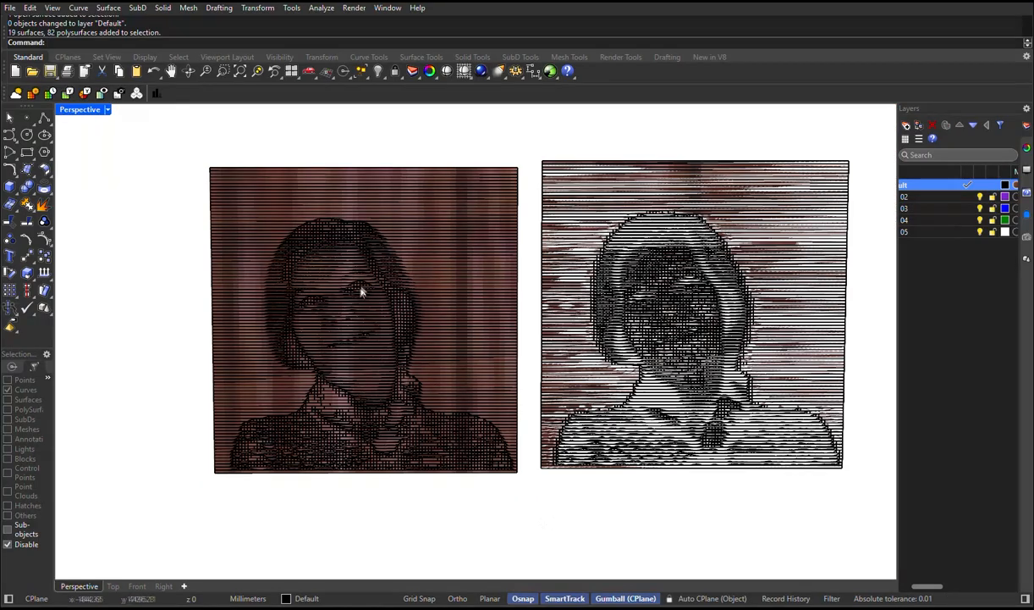
{"action": "scroll", "coordinate": [366, 298], "scroll_direction": "up", "scroll_amount": 3}
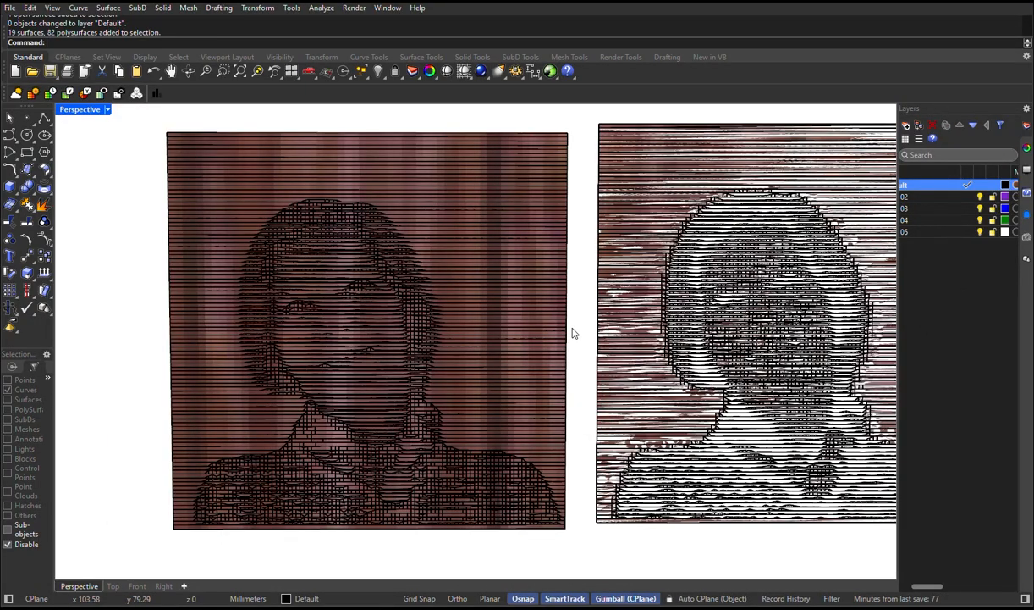
{"action": "left_click", "coordinate": [572, 333]}
{"action": "left_click", "coordinate": [622, 372]}
{"action": "right_click", "coordinate": [903, 195]}
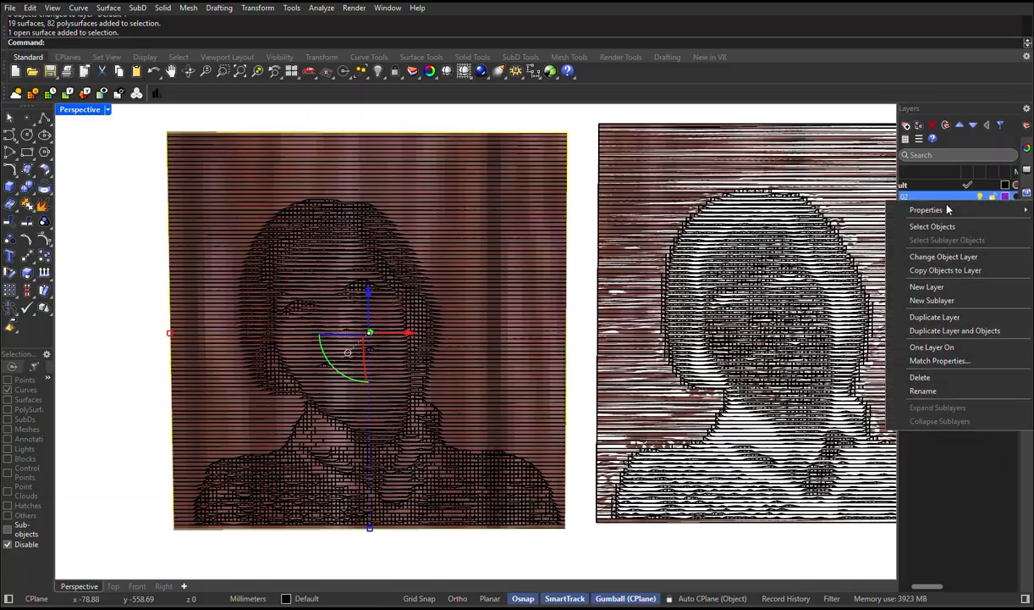
{"action": "left_click", "coordinate": [943, 256]}
{"action": "left_click", "coordinate": [584, 312]}
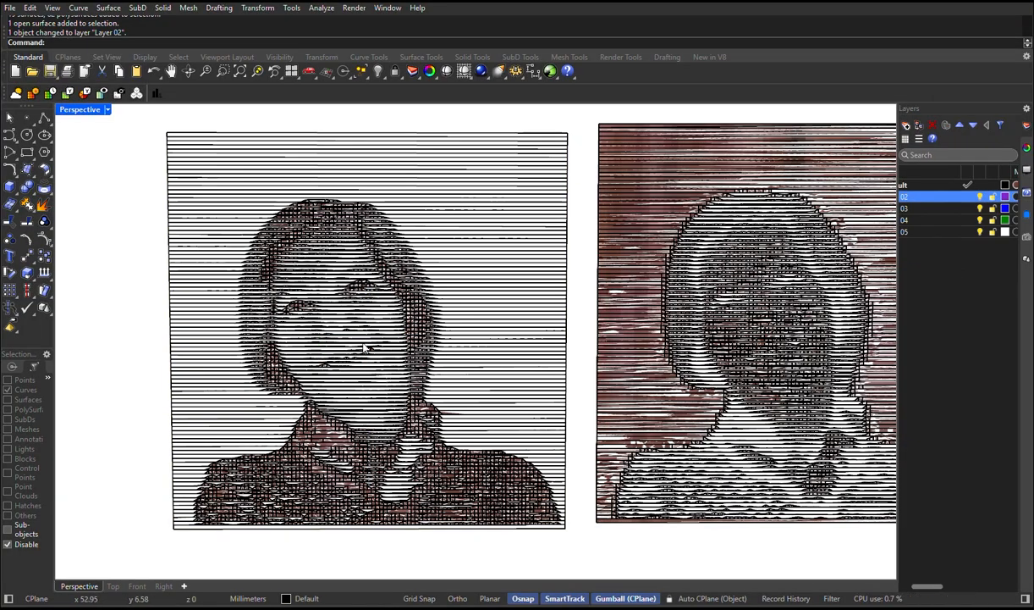